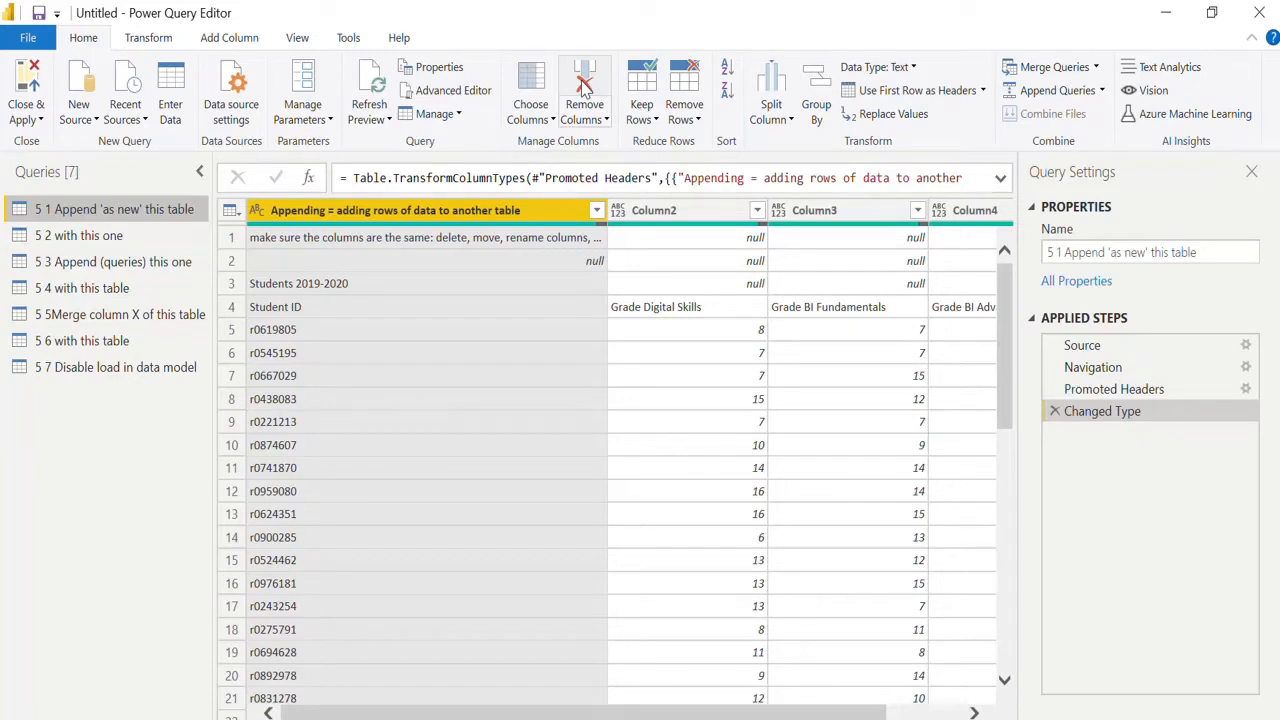
Try removing the first column of the "5 1 Append 'as new' this table" query, and delete that removal from the applied steps.
{"action": "left_click", "coordinate": [585, 88]}
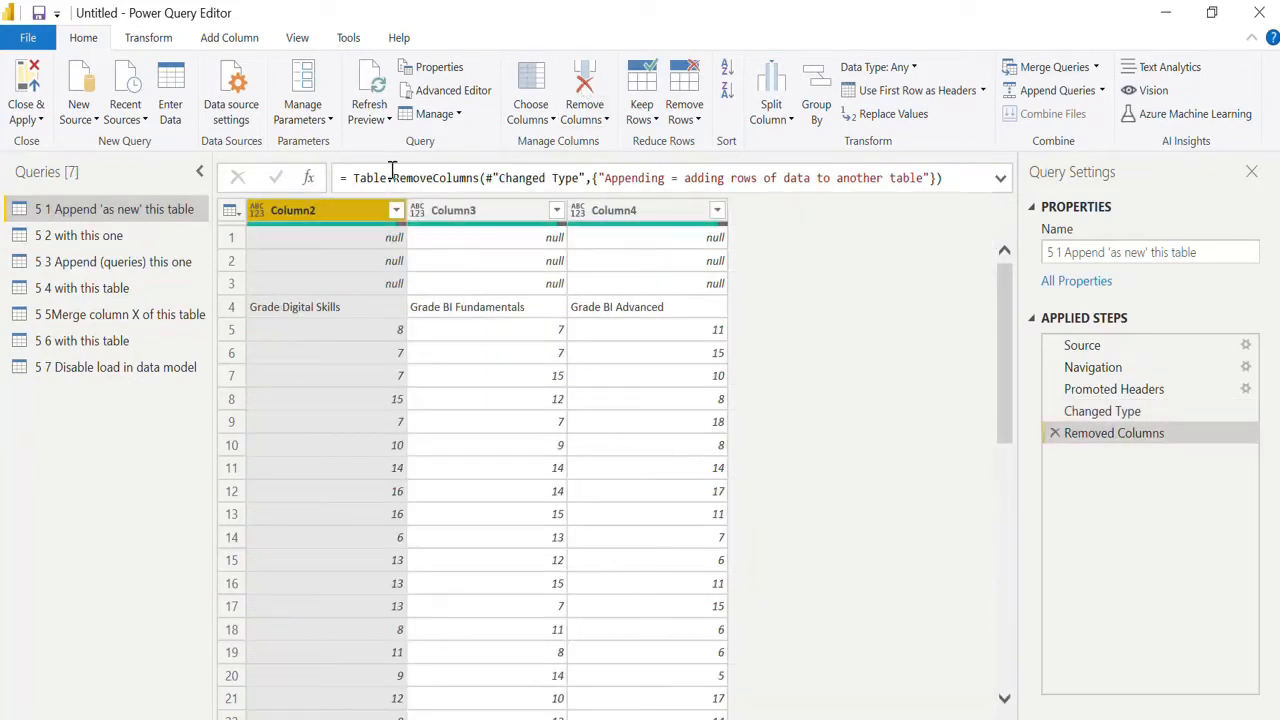
{"action": "left_click", "coordinate": [1056, 436]}
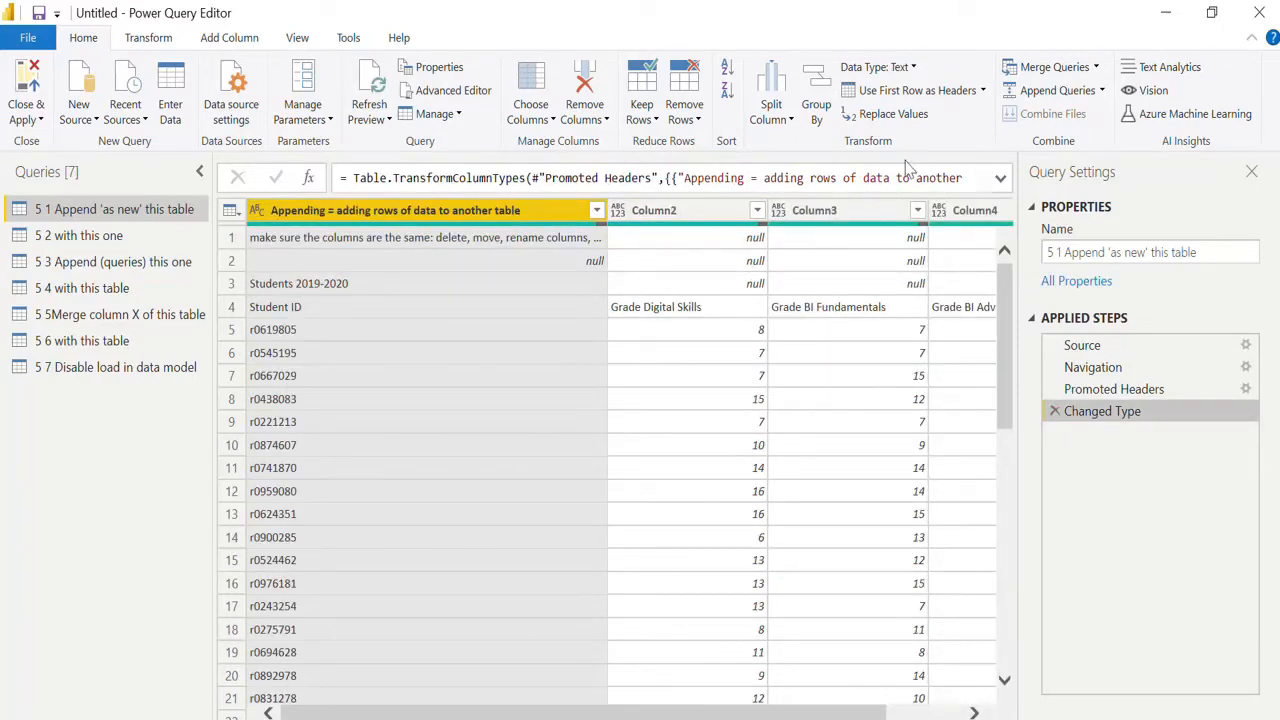
Promote the first row to headers four times in "5 1 Append 'as new' this table", until Student ID and the grade names head the columns.
{"action": "left_click", "coordinate": [910, 91]}
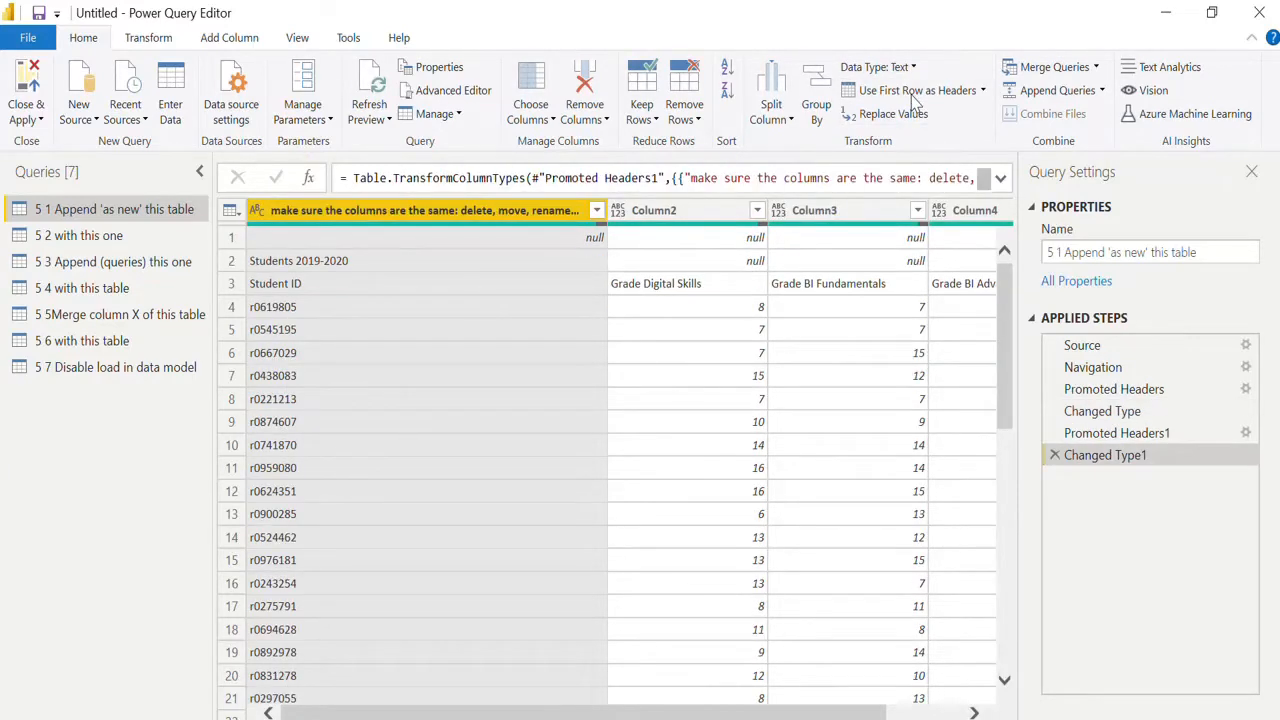
{"action": "left_click", "coordinate": [910, 91]}
{"action": "left_click", "coordinate": [910, 91]}
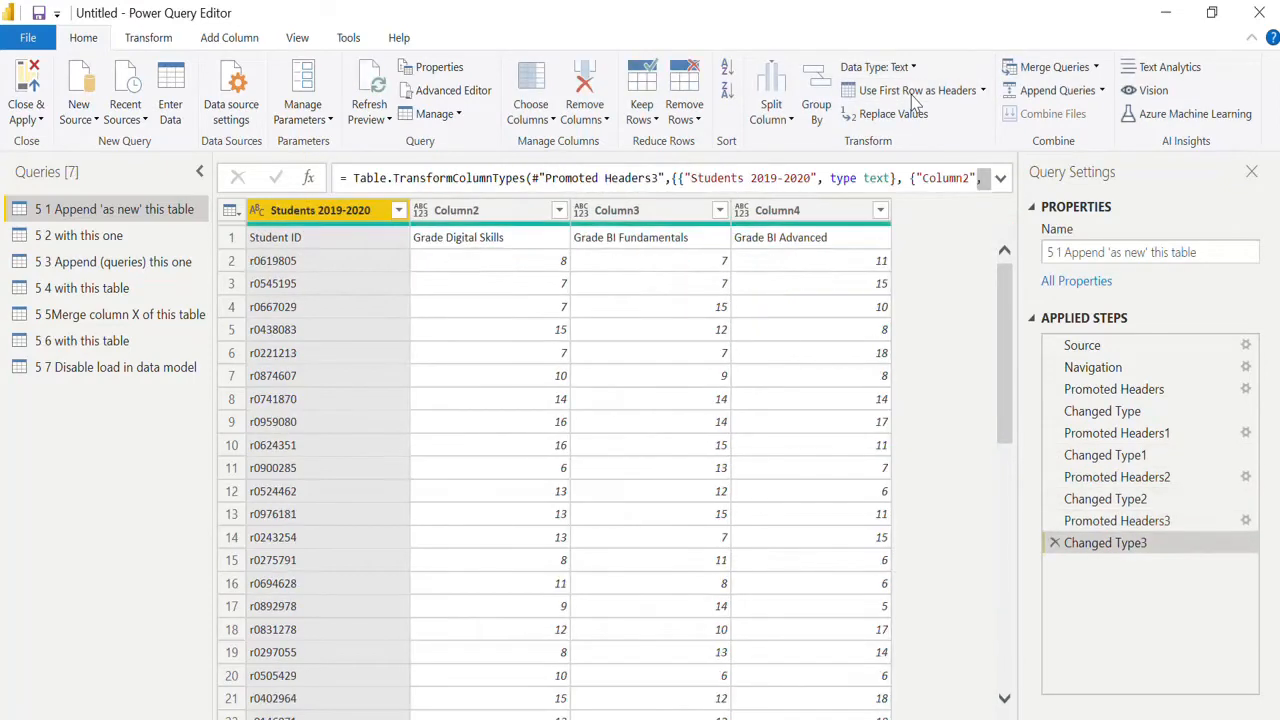
{"action": "left_click", "coordinate": [912, 91]}
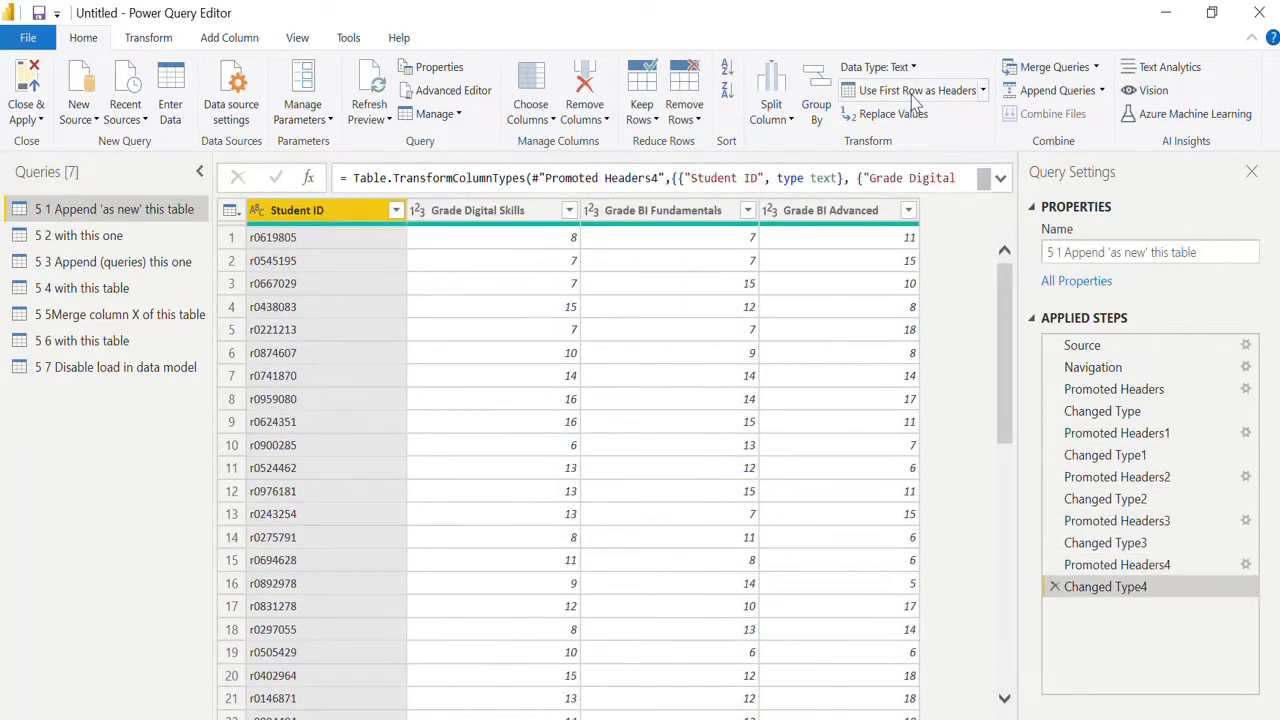
Unpivot the Grade Digital Skills, Grade BI Fundamentals and Grade BI Advanced columns of the "5 1 Append 'as new' this table" query.
{"action": "left_click", "coordinate": [470, 208]}
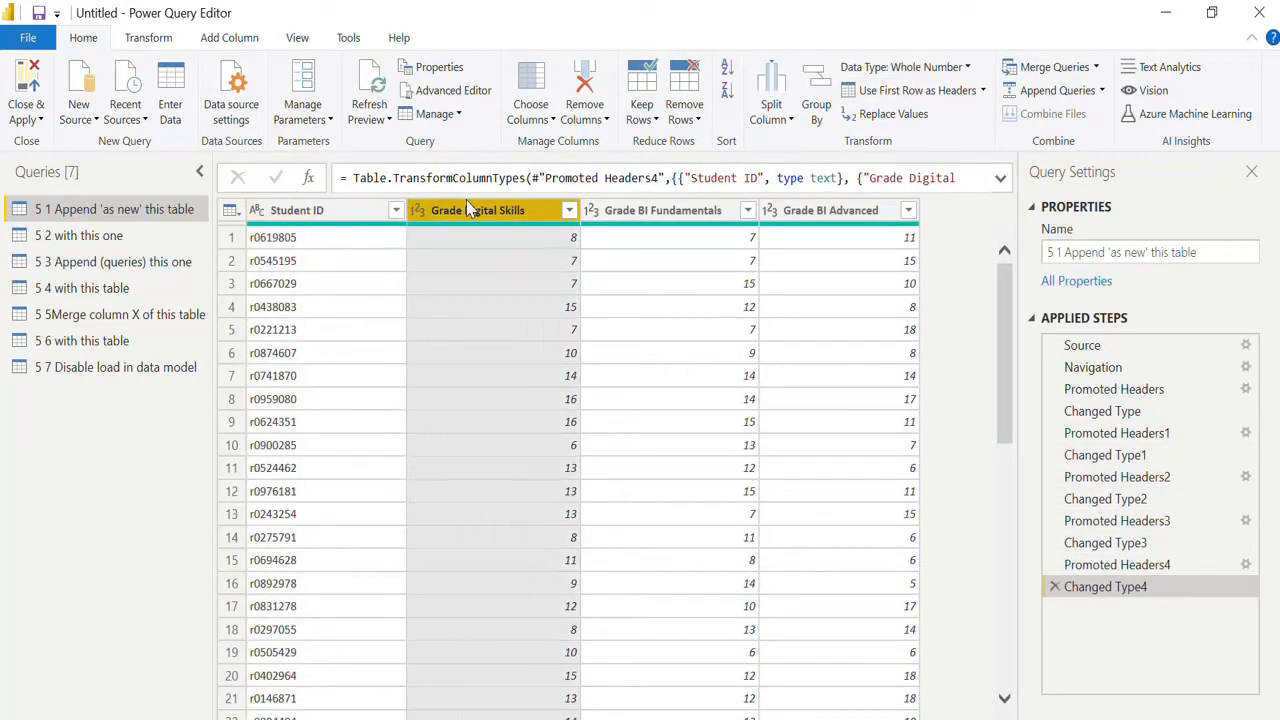
{"action": "key", "text": "shift+Right"}
{"action": "key", "text": "shift+Right"}
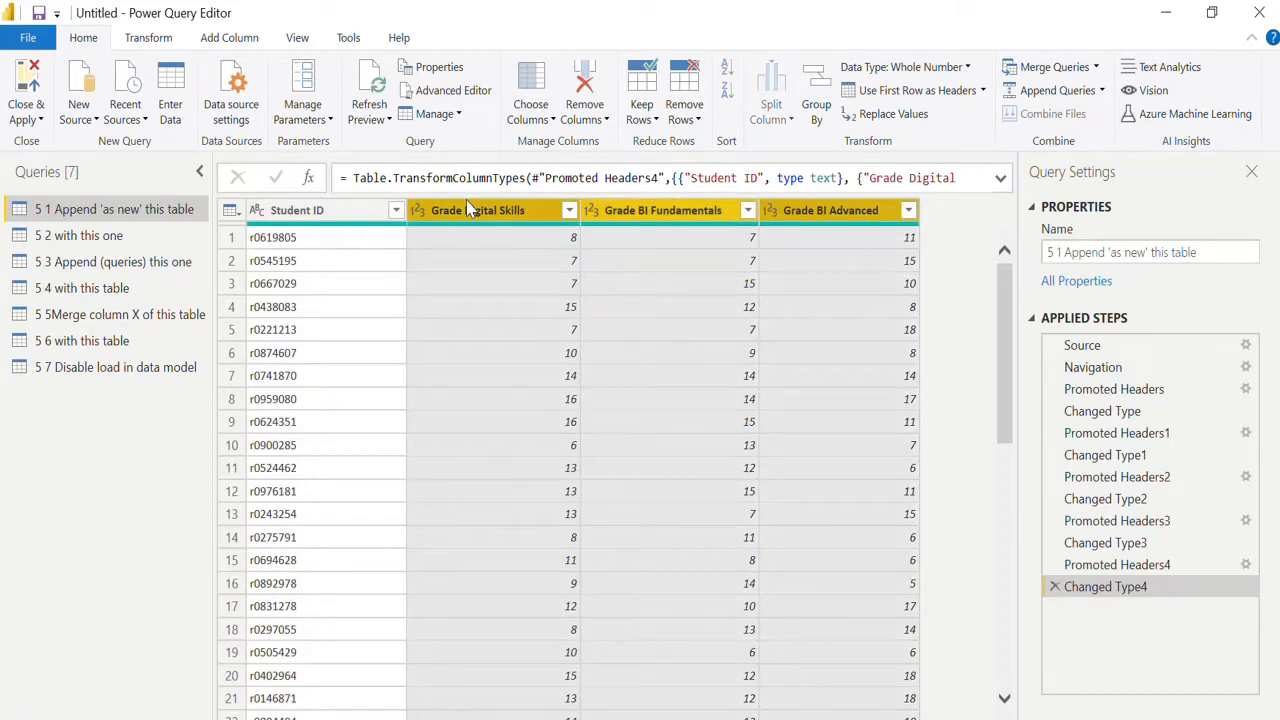
{"action": "left_click", "coordinate": [166, 40]}
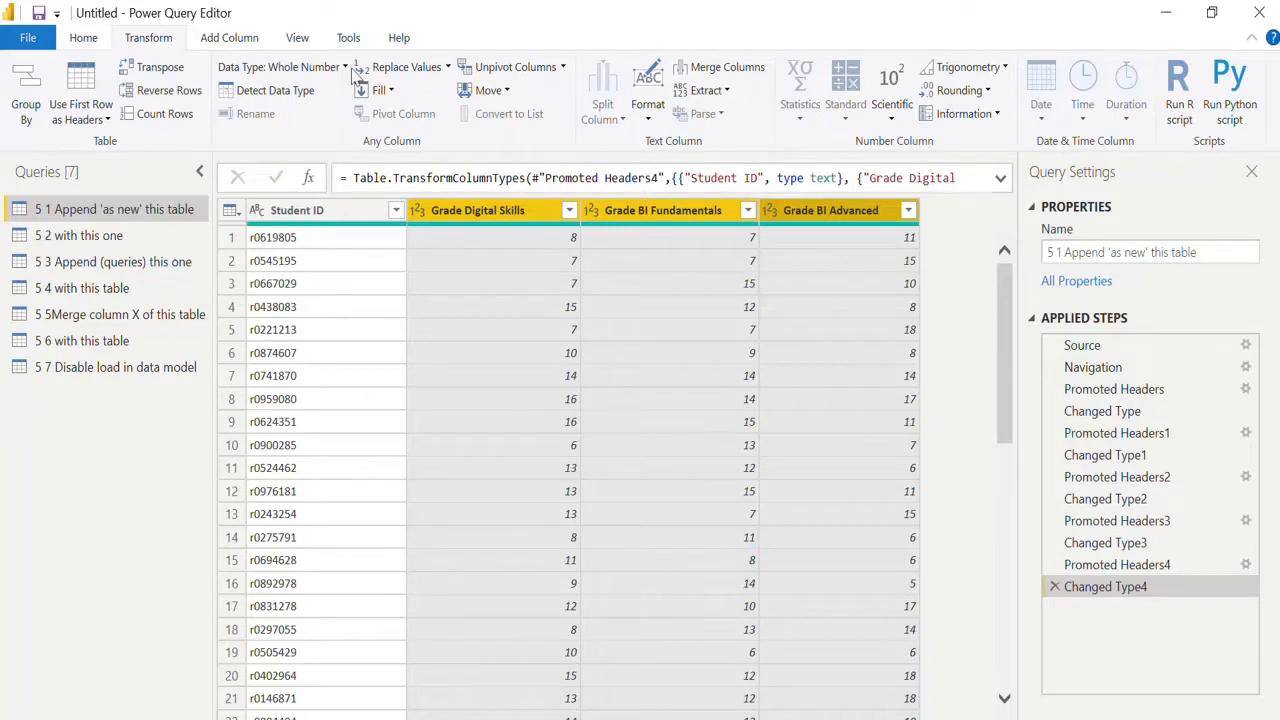
{"action": "left_click", "coordinate": [517, 70]}
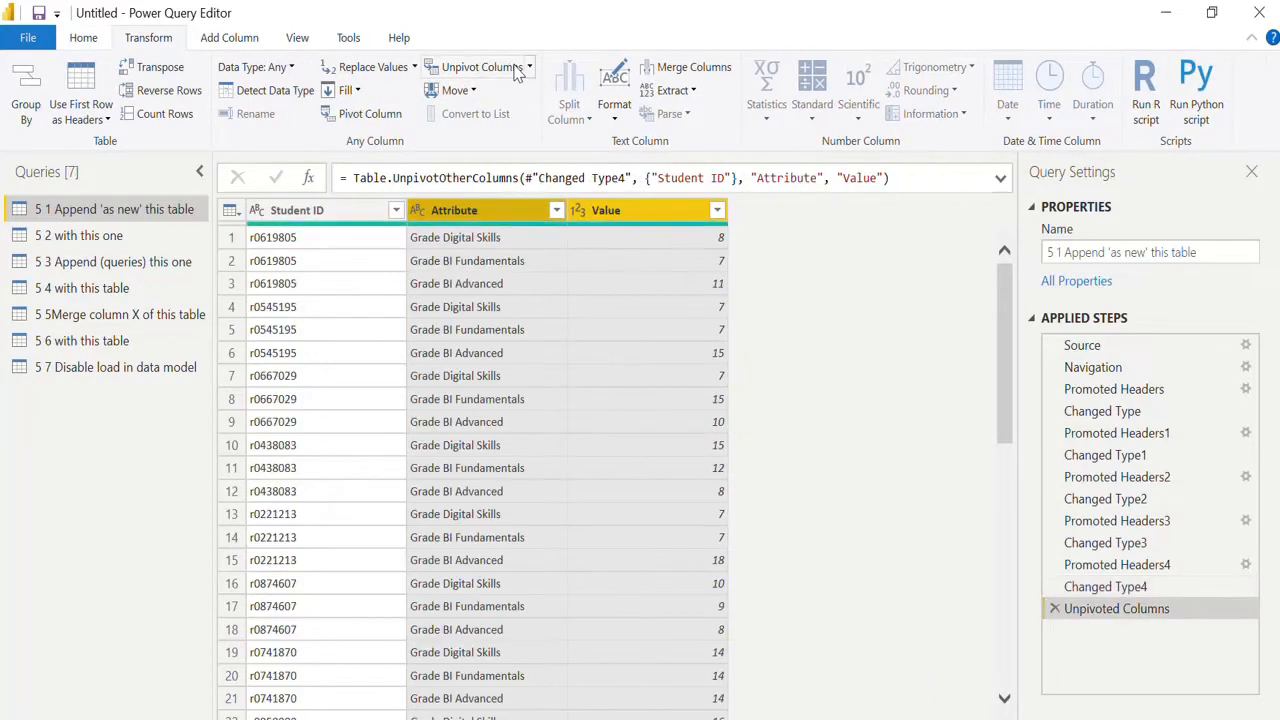
Rename the unpivoted Attribute column to Subject and the Value column to Grades in the "5 1 Append 'as new' this table" query.
{"action": "double_click", "coordinate": [493, 212]}
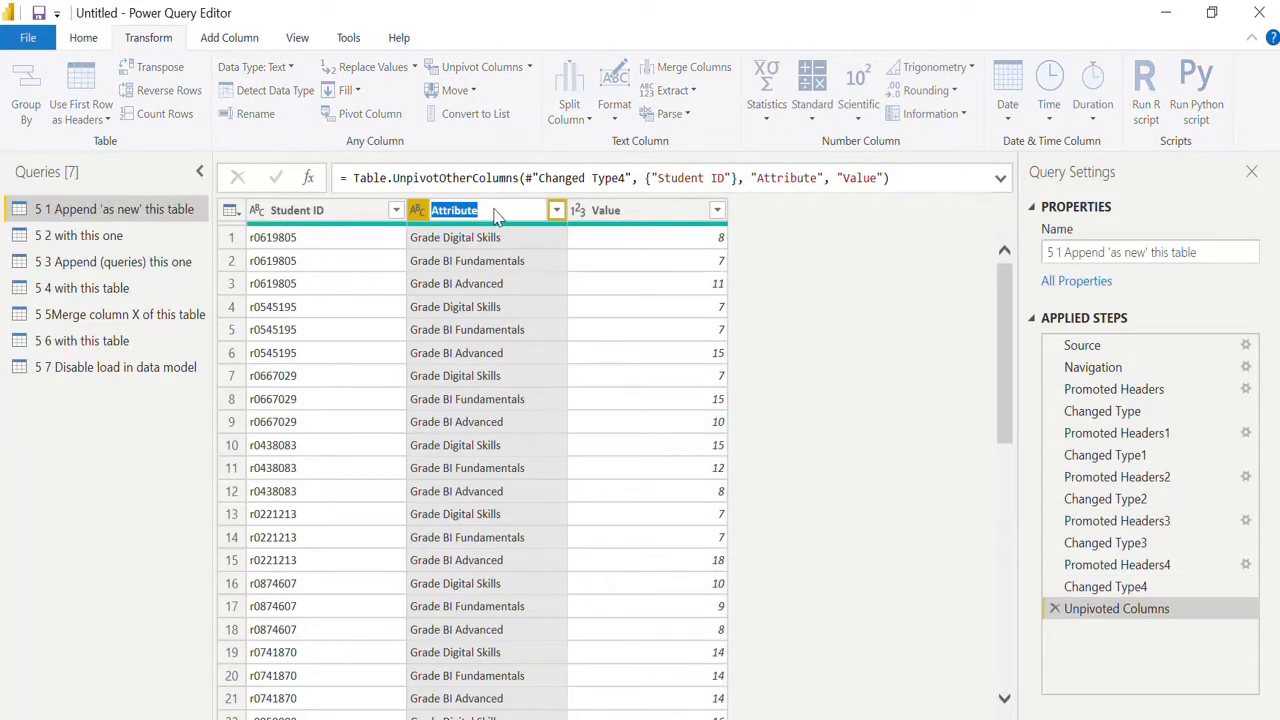
{"action": "type", "text": "Subject"}
{"action": "double_click", "coordinate": [603, 210]}
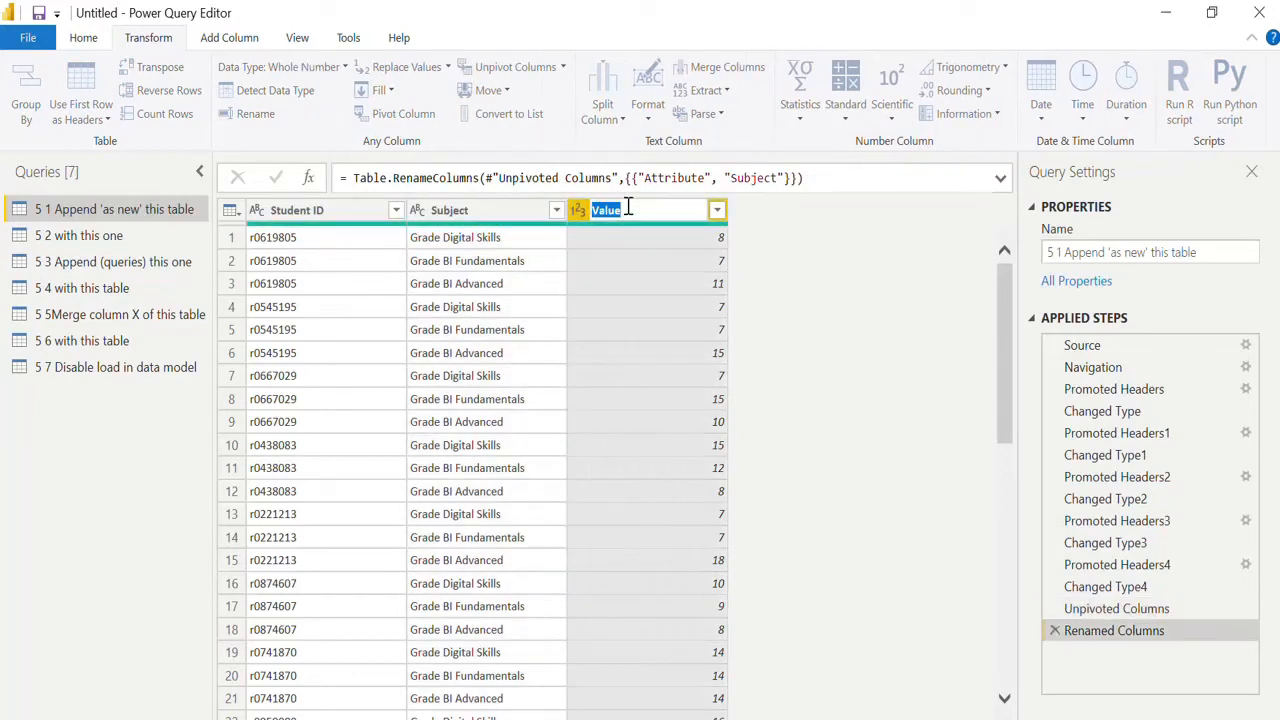
{"action": "type", "text": "Grades"}
{"action": "key", "text": "Return"}
Promote the first row to headers in the "5 2 with this one" query.
{"action": "left_click", "coordinate": [118, 238]}
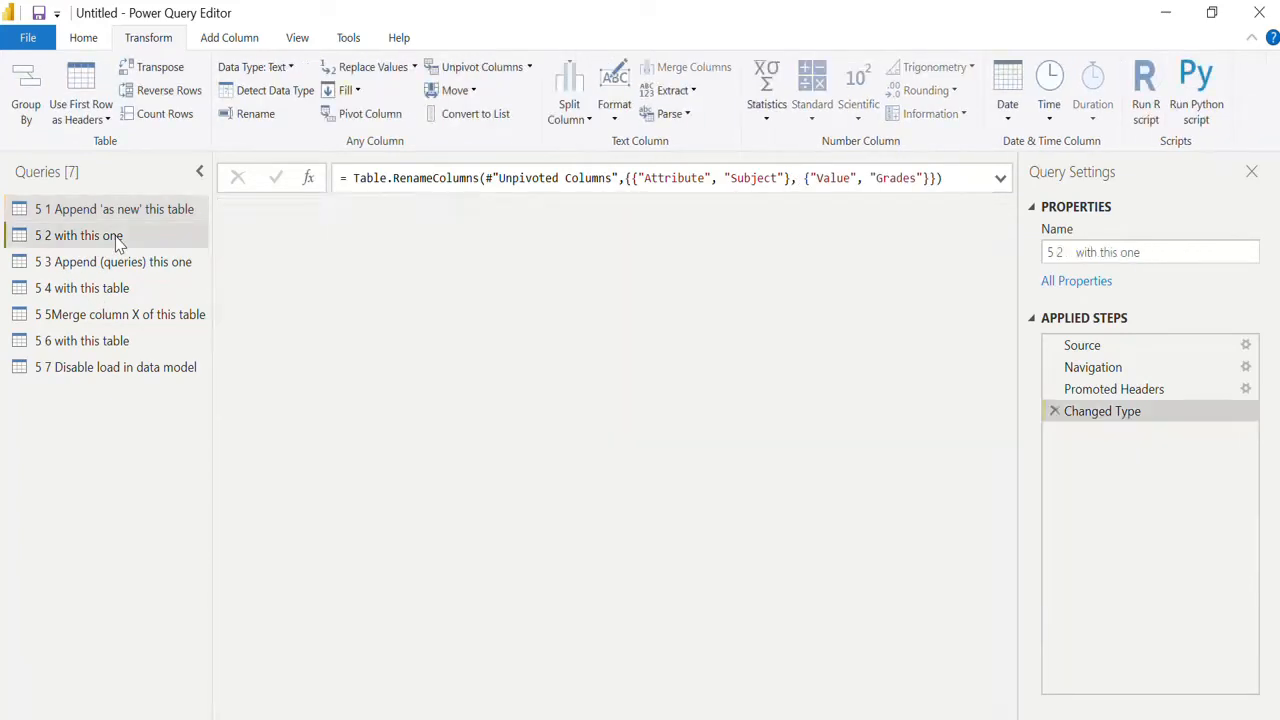
{"action": "left_click", "coordinate": [324, 214]}
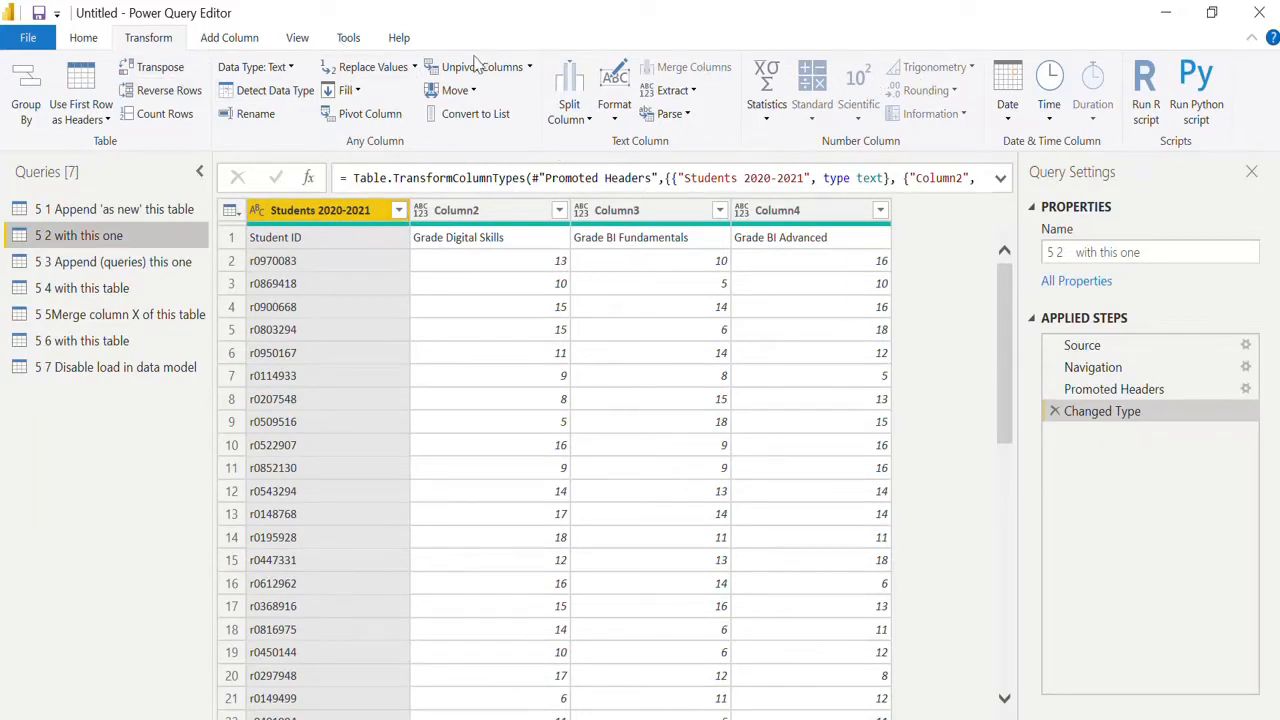
{"action": "left_click", "coordinate": [83, 79]}
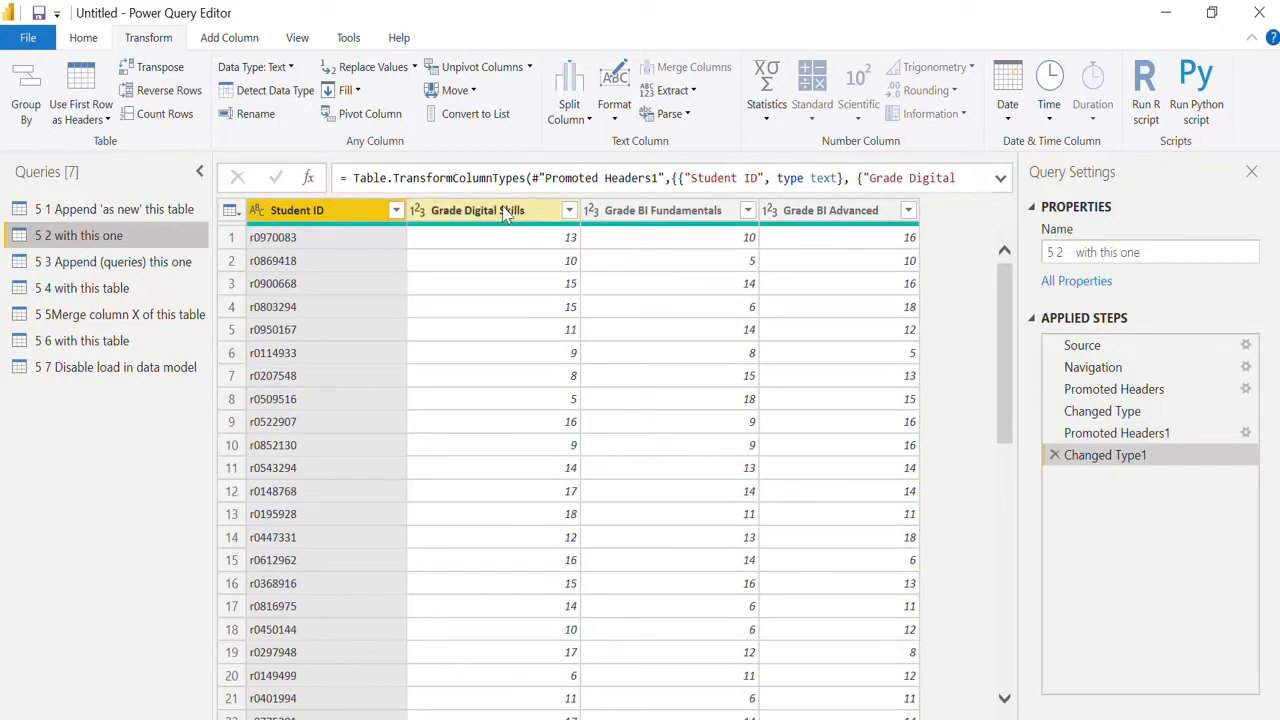
Unpivot the three grade columns of the "5 2 with this one" query, keeping Student ID as the identifier.
{"action": "left_click", "coordinate": [543, 212]}
{"action": "key", "text": "shift+Right"}
{"action": "key", "text": "shift+Right"}
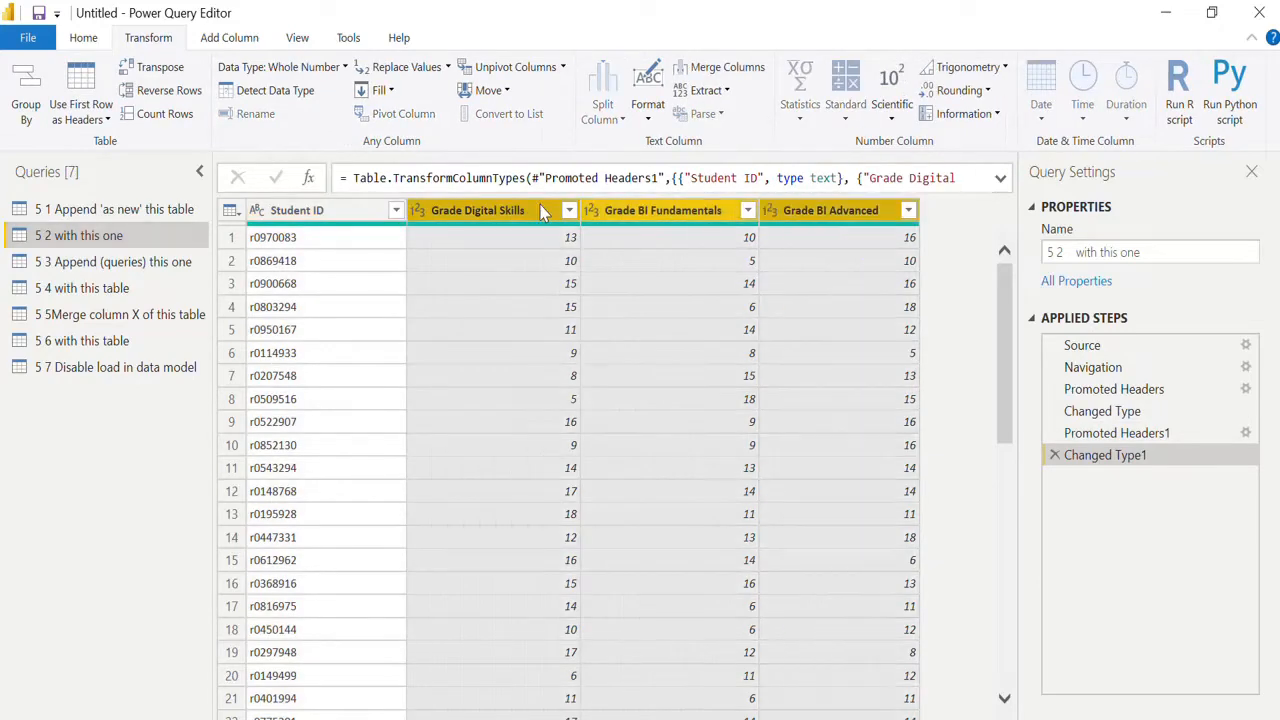
{"action": "left_click", "coordinate": [484, 70]}
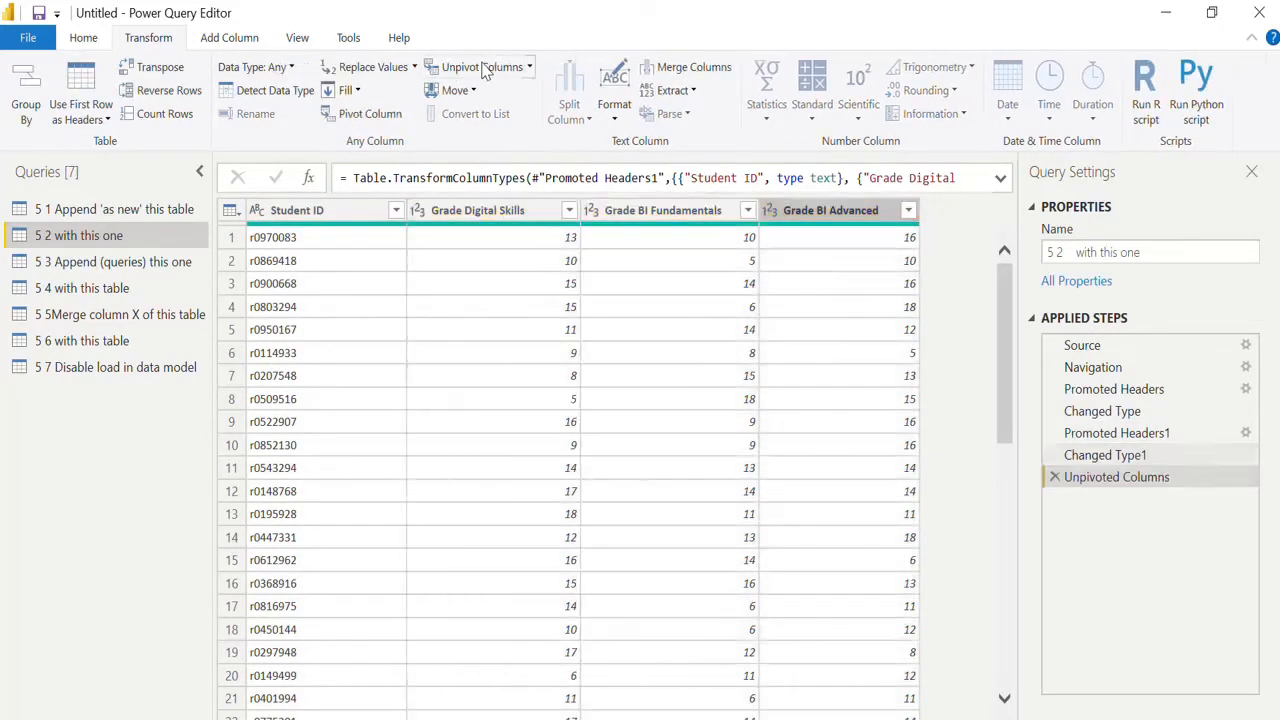
Rename the Attribute column to Subject and the Value column to Grade in the "5 2 with this one" query.
{"action": "double_click", "coordinate": [467, 212]}
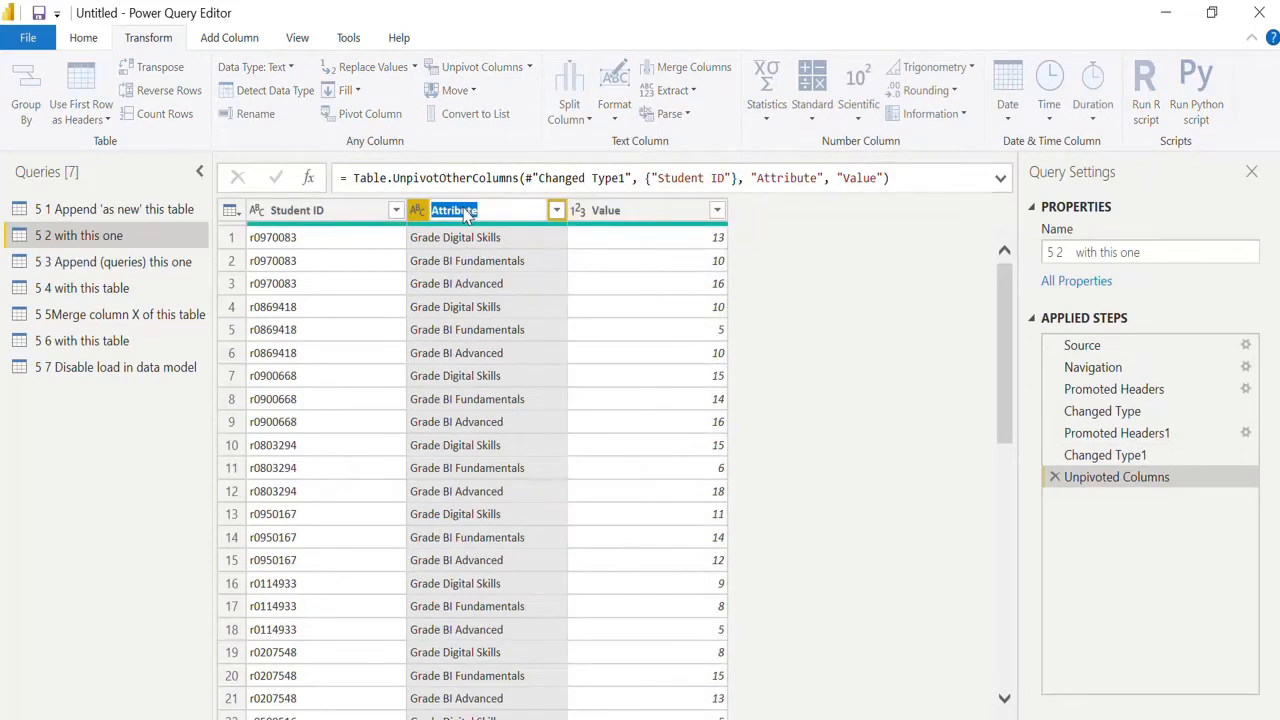
{"action": "type", "text": "Sb"}
{"action": "type", "text": "bject"}
{"action": "key", "text": "Return"}
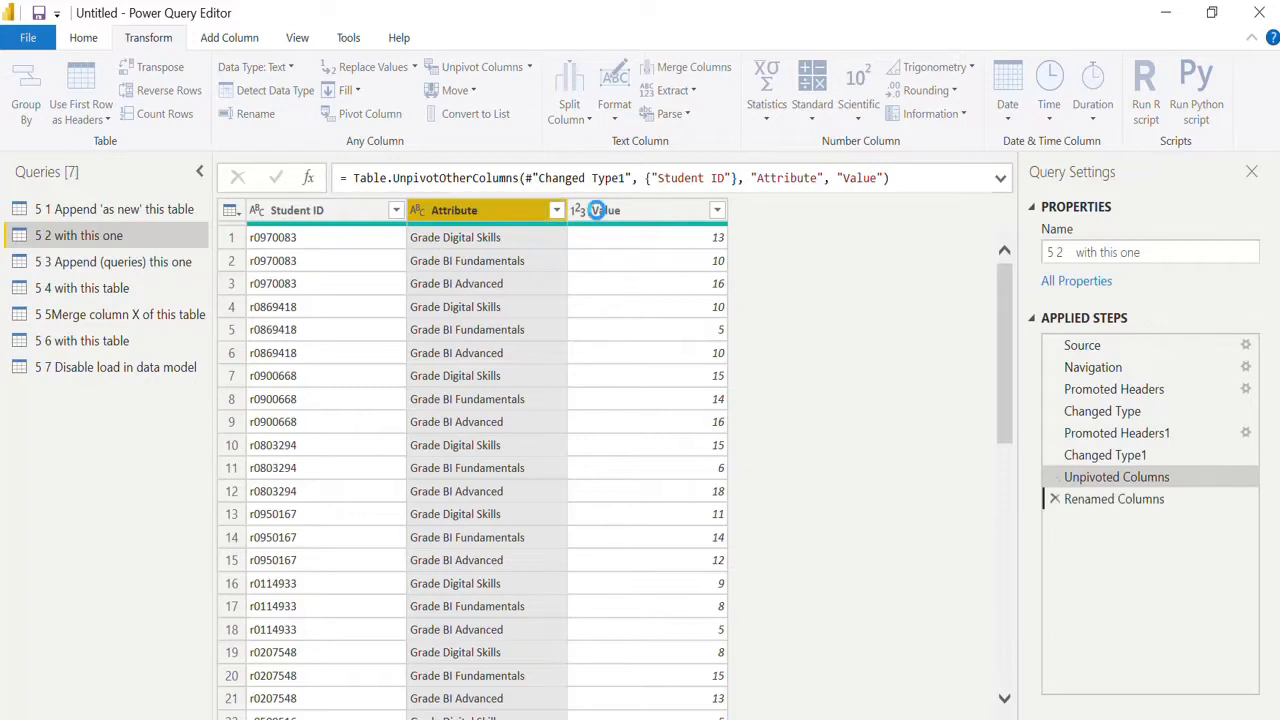
{"action": "double_click", "coordinate": [606, 211]}
{"action": "type", "text": "Gra"}
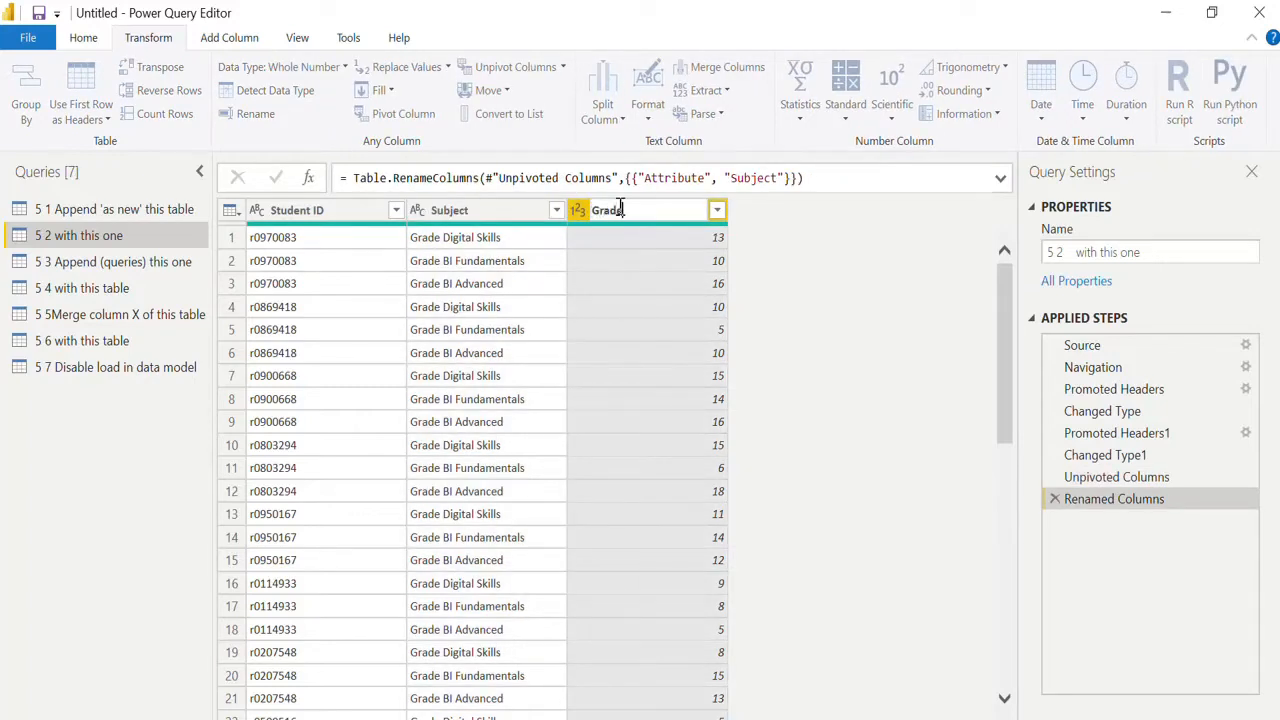
{"action": "type", "text": "de"}
{"action": "key", "text": "Return"}
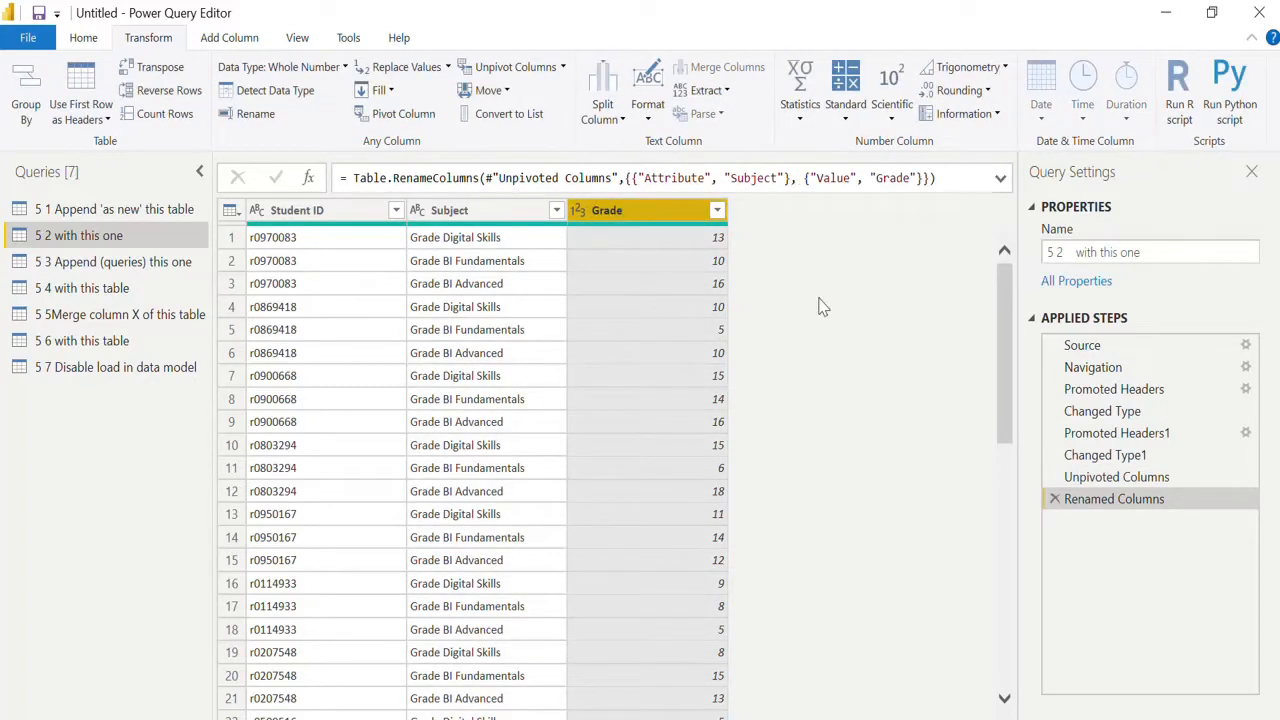
Compare the column names, order and data types of the "5 1 Append 'as new' this table" and "5 2 with this one" queries.
{"action": "left_click", "coordinate": [130, 212]}
{"action": "left_click", "coordinate": [120, 233]}
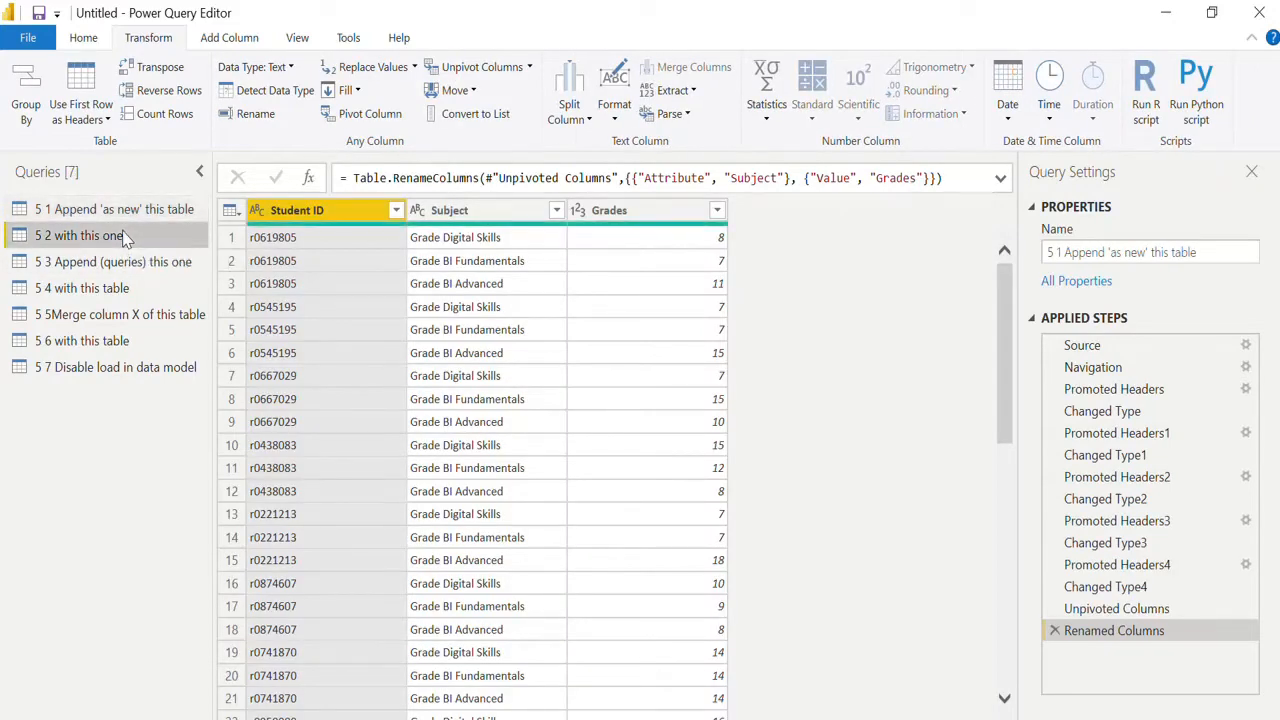
{"action": "left_click", "coordinate": [118, 212]}
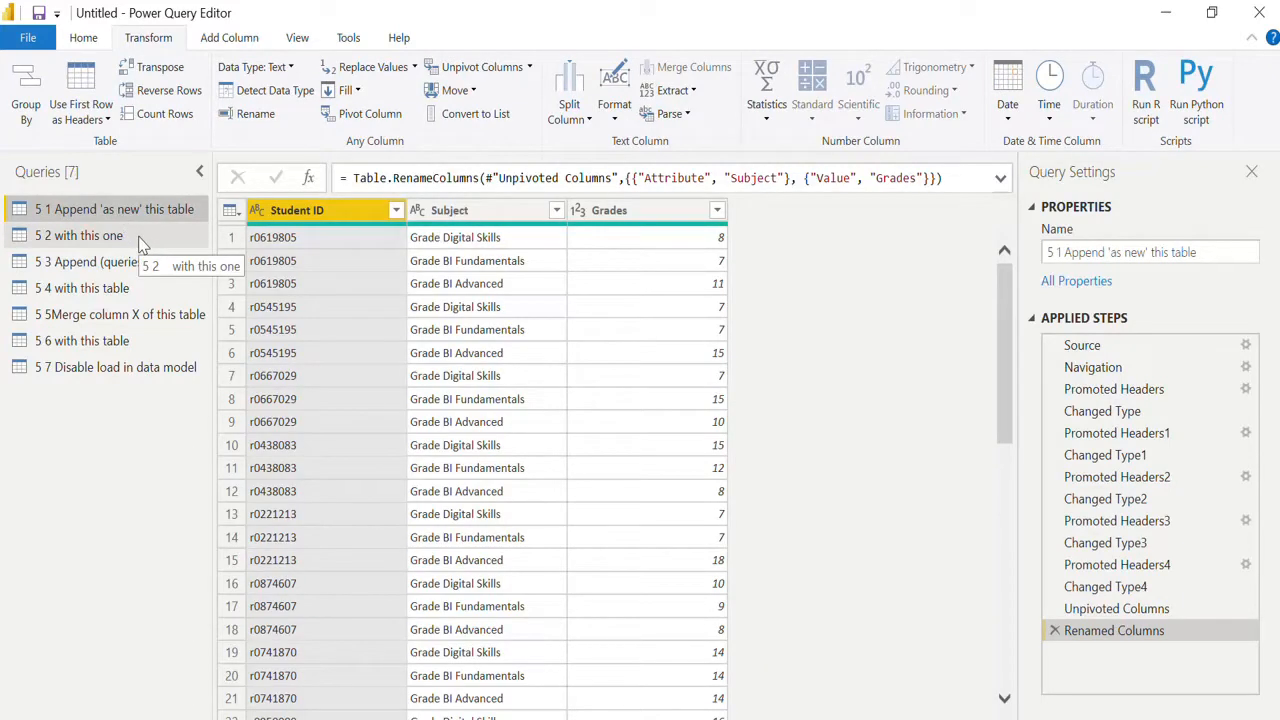
{"action": "left_click", "coordinate": [142, 245]}
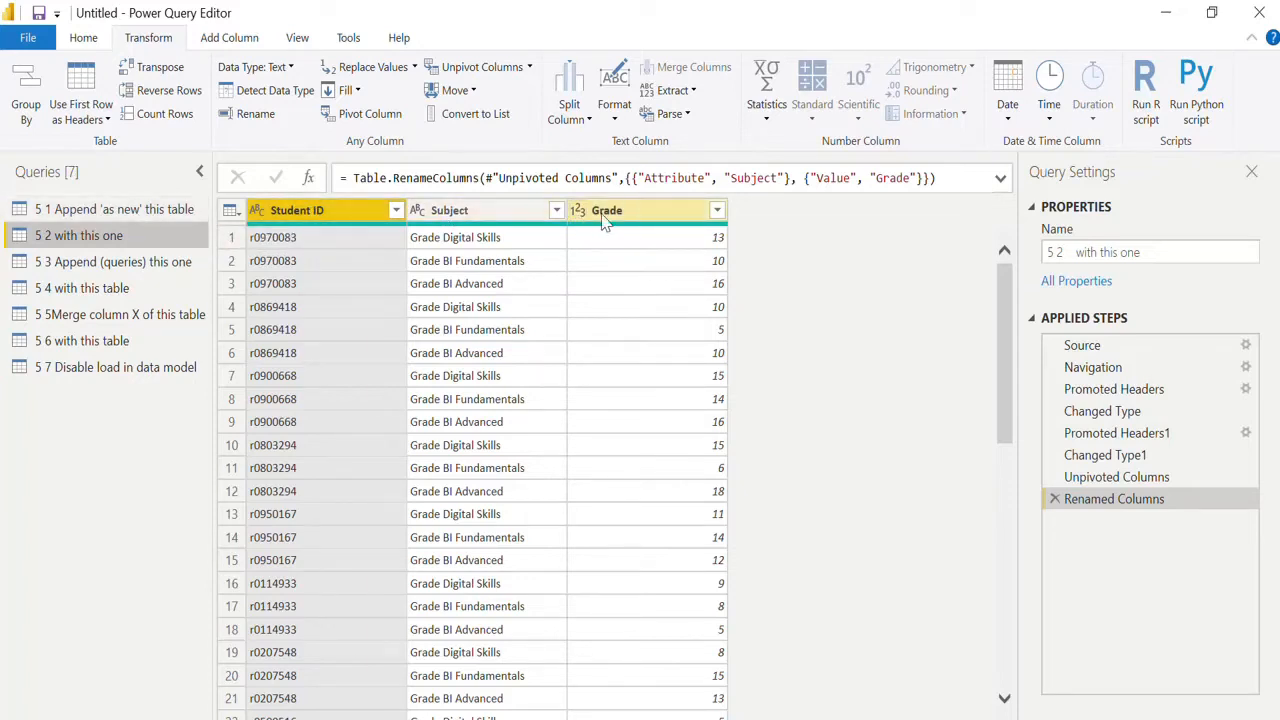
{"action": "left_click", "coordinate": [131, 217]}
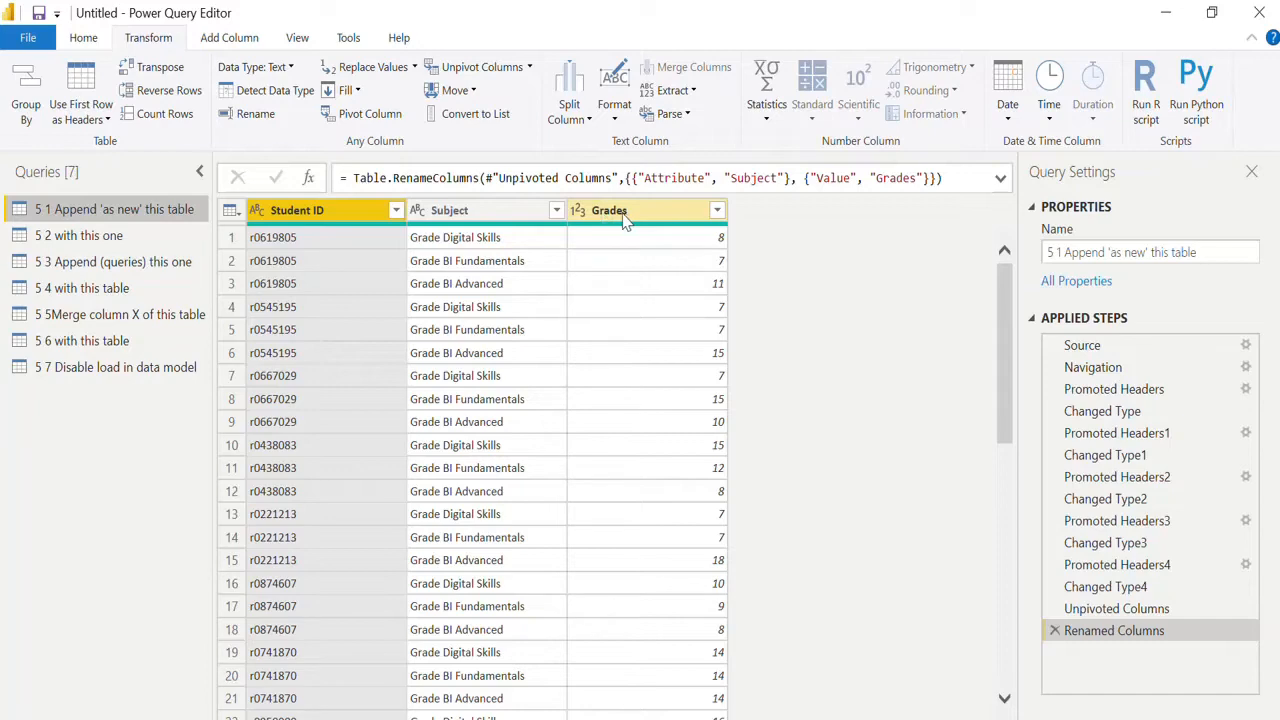
{"action": "left_click", "coordinate": [90, 235]}
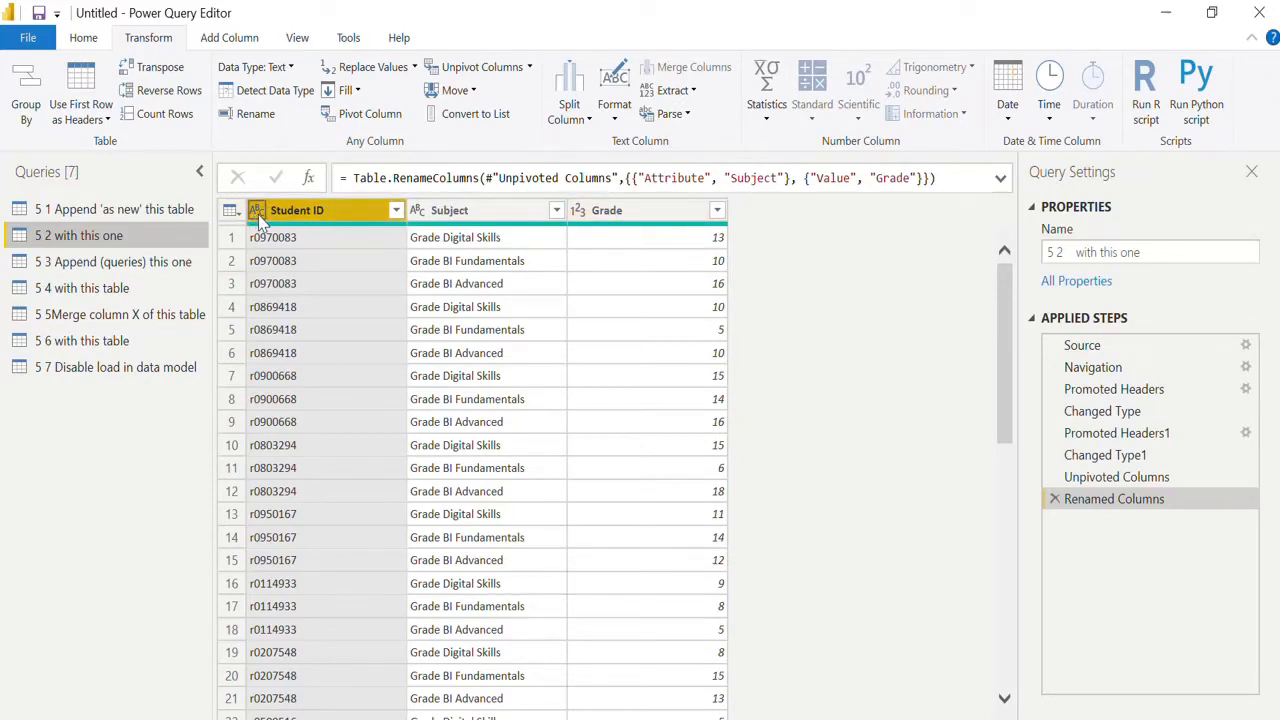
{"action": "left_click", "coordinate": [121, 219]}
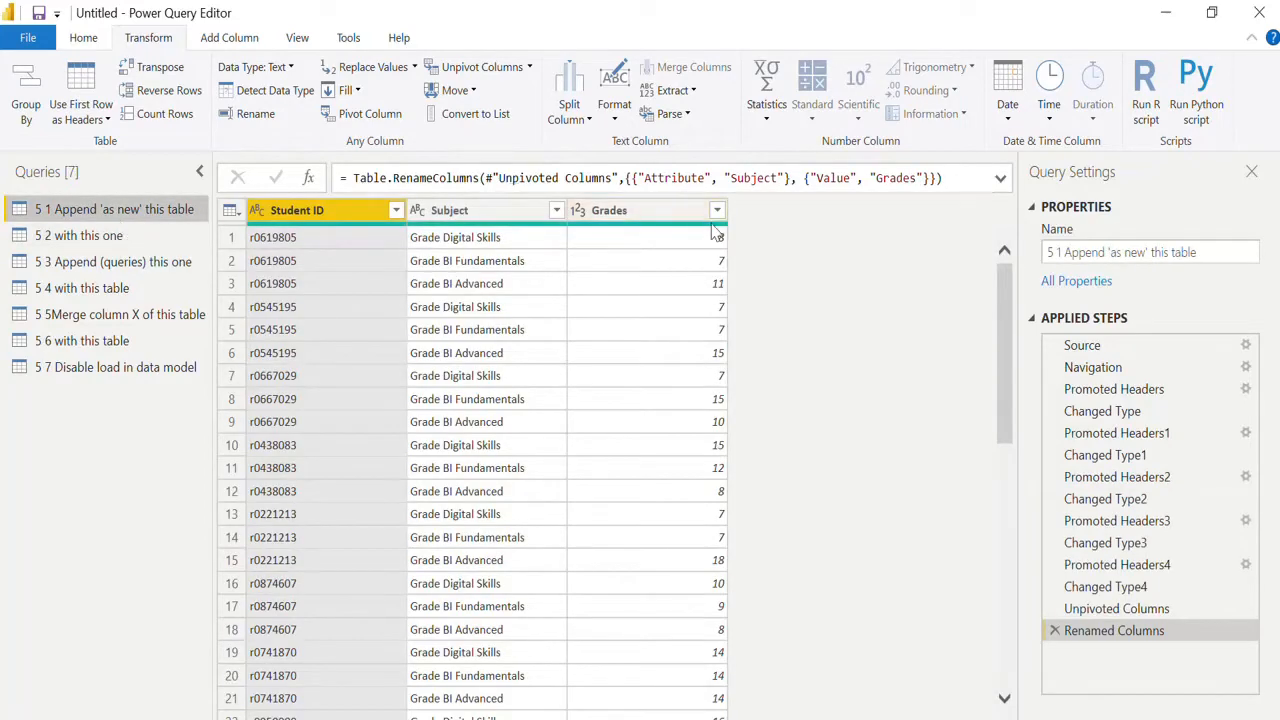
Append "5 1 Append 'as new' this table" and "5 2 with this one" as a new query, using the two-table option.
{"action": "left_click", "coordinate": [86, 40]}
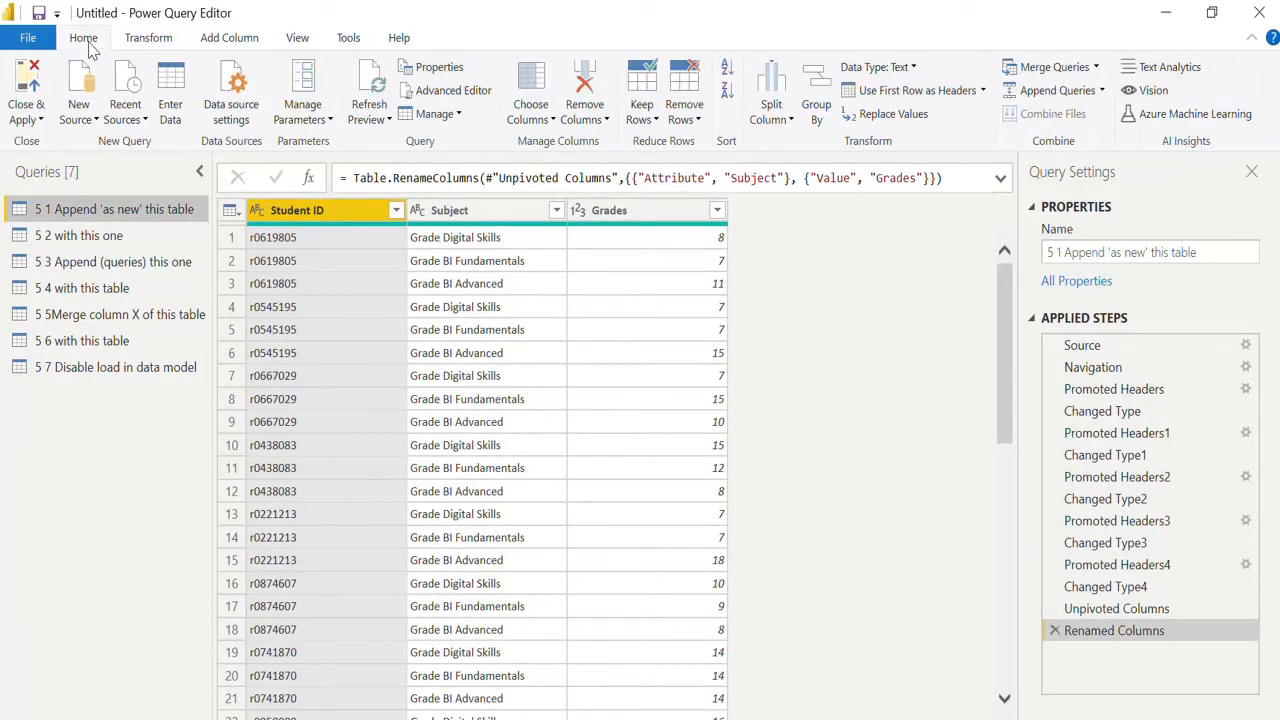
{"action": "left_click", "coordinate": [1103, 91]}
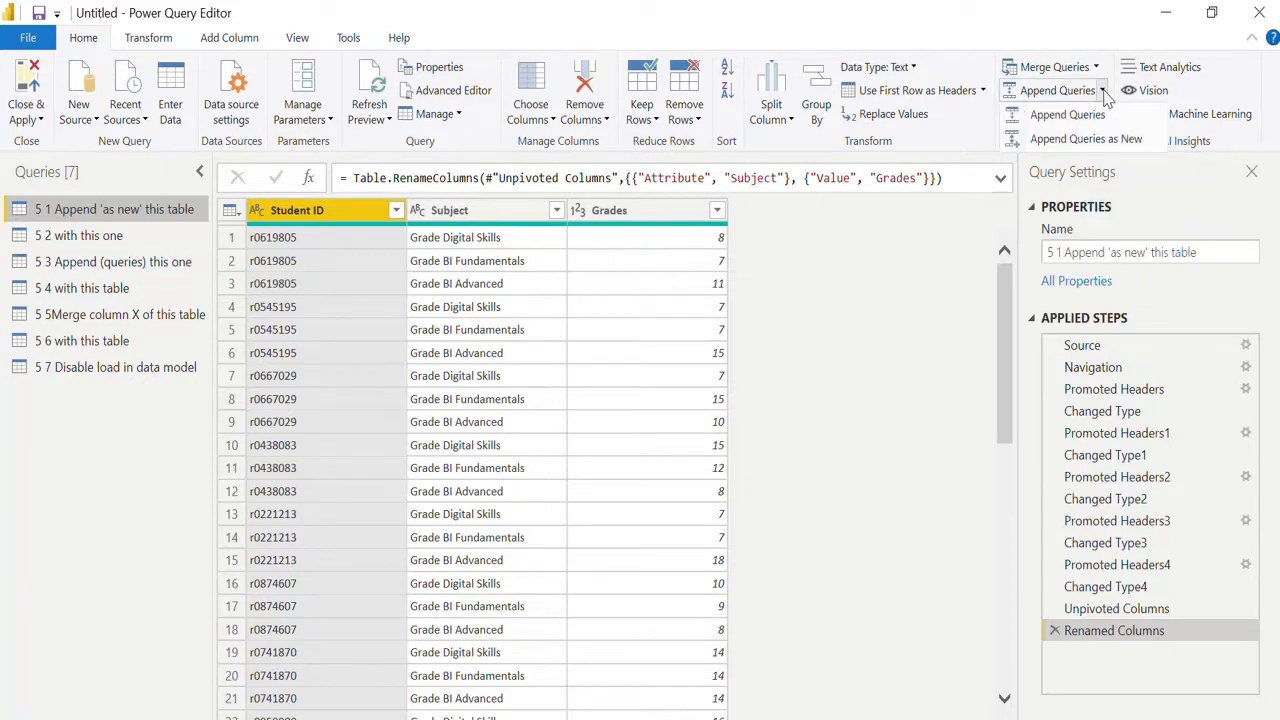
{"action": "left_click", "coordinate": [1110, 142]}
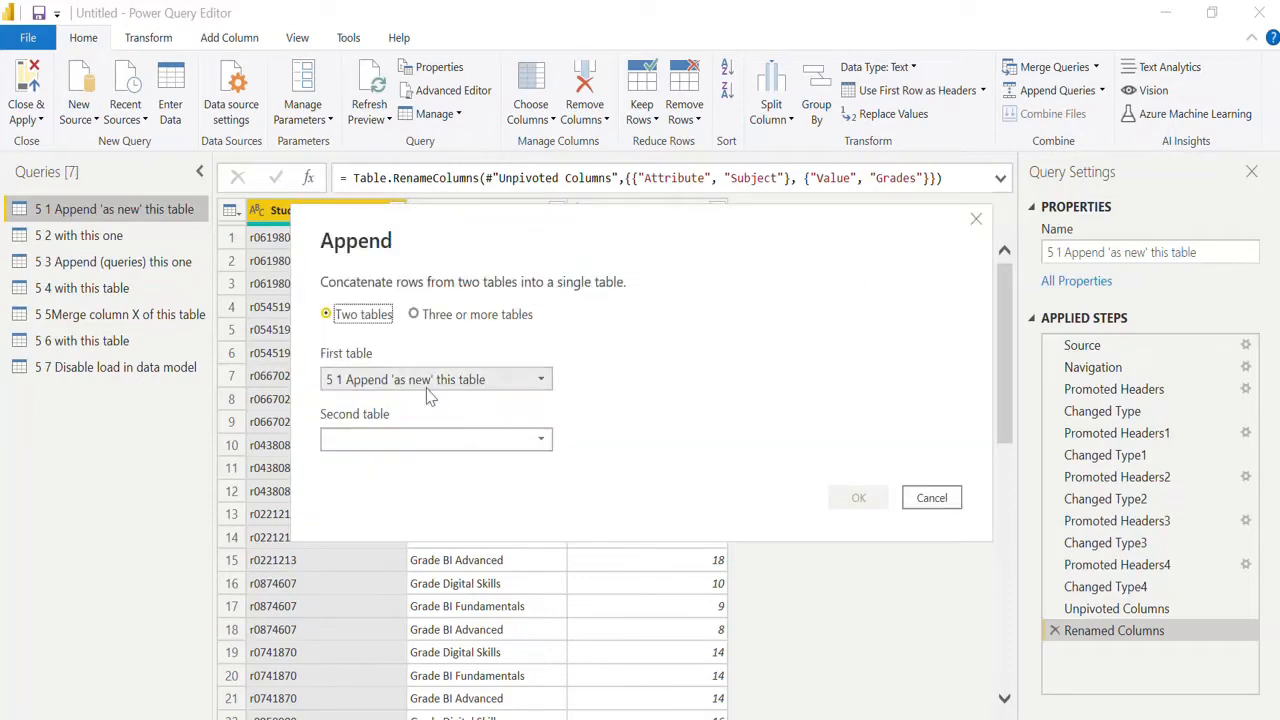
{"action": "left_click", "coordinate": [444, 445]}
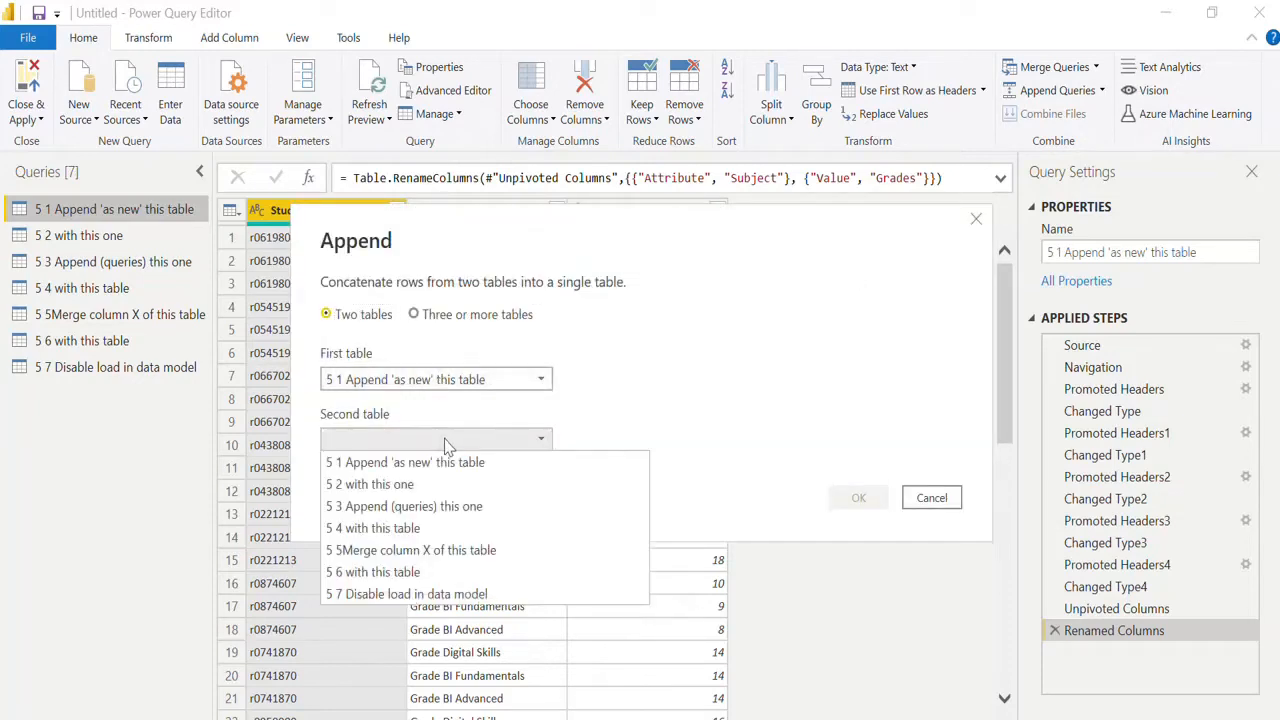
{"action": "left_click", "coordinate": [453, 485]}
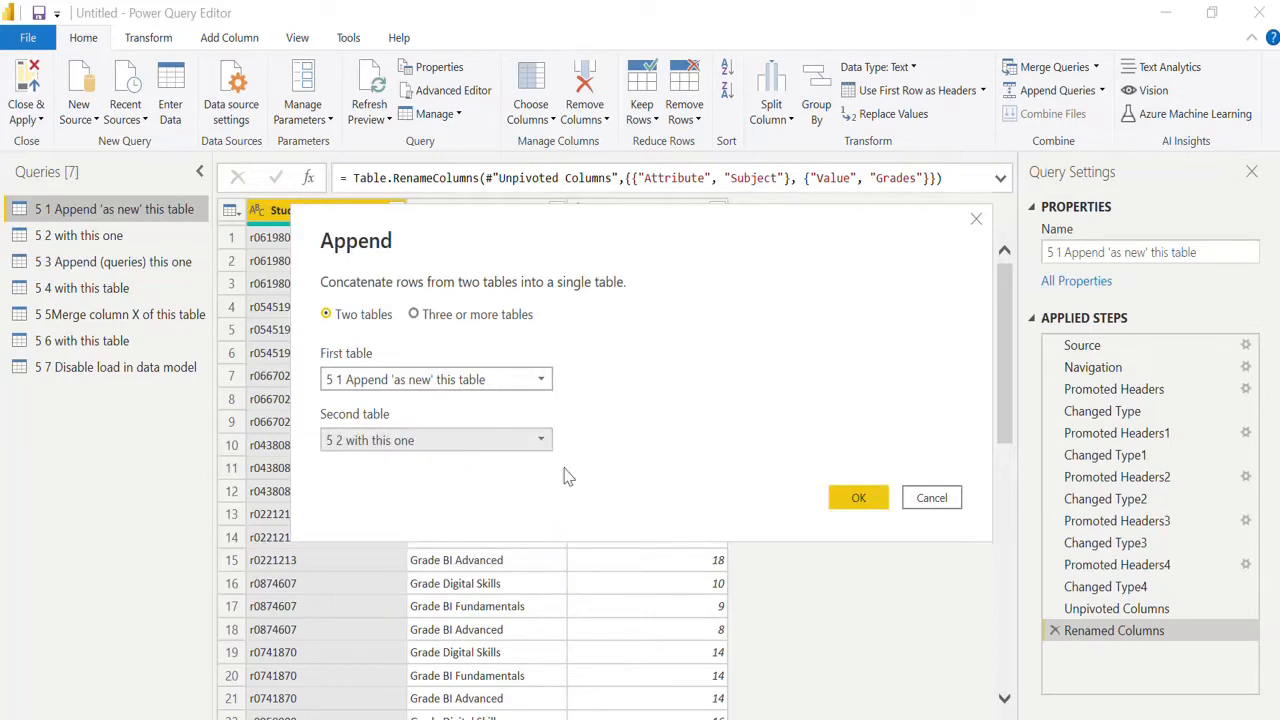
{"action": "left_click", "coordinate": [849, 500]}
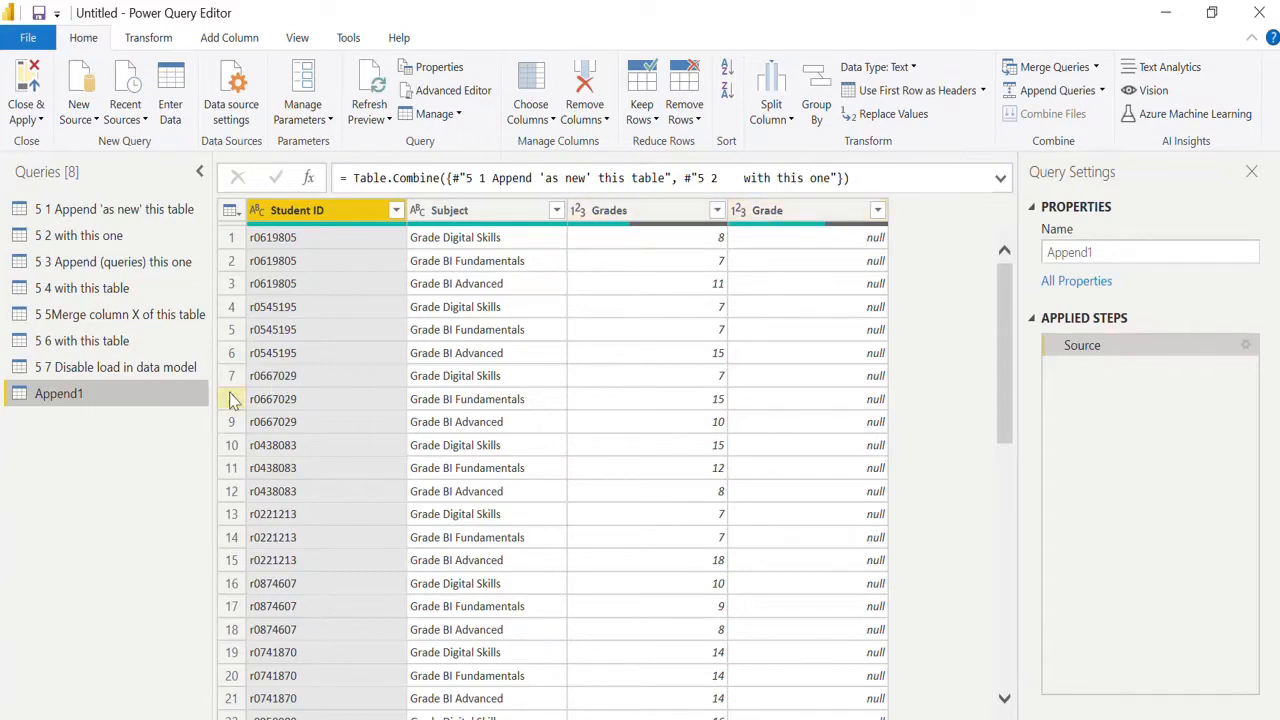
Delete the Append1 query and confirm the deletion.
{"action": "right_click", "coordinate": [140, 398]}
{"action": "left_click", "coordinate": [186, 449]}
{"action": "left_click", "coordinate": [738, 418]}
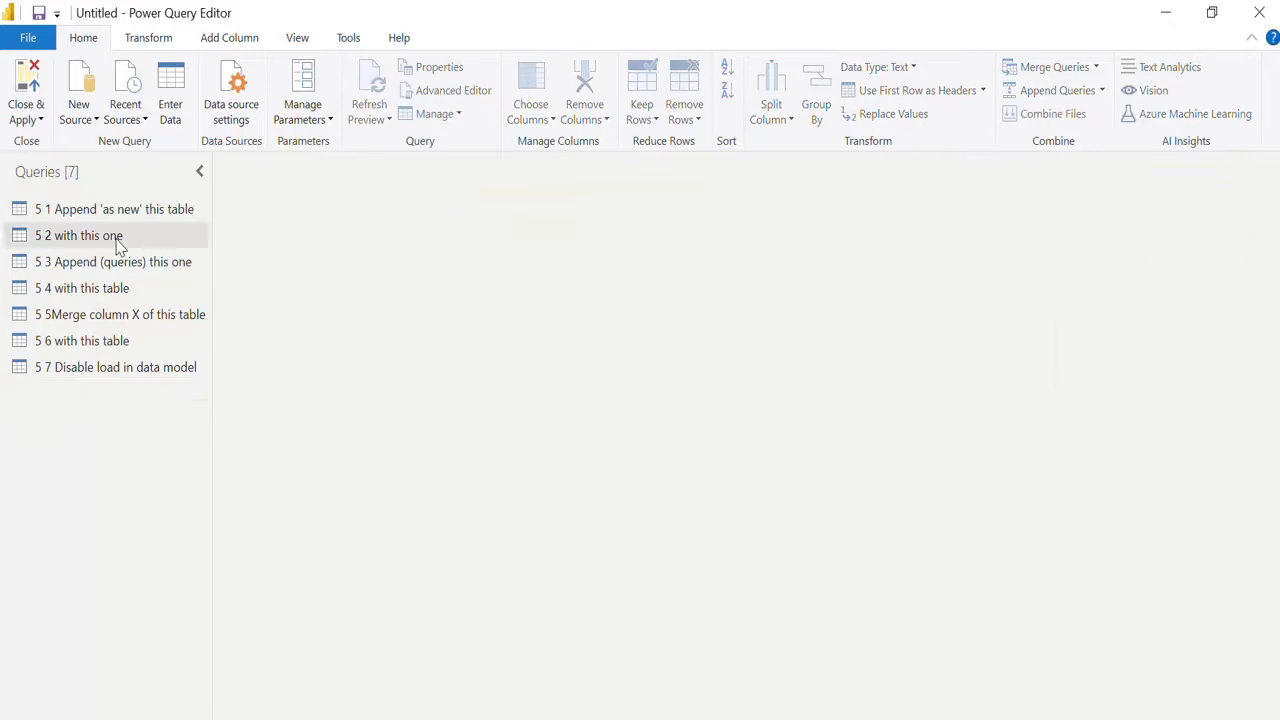
Rename the Grade column of the "5 2 with this one" query to Grades and set its data type to Decimal Number.
{"action": "left_click", "coordinate": [116, 240]}
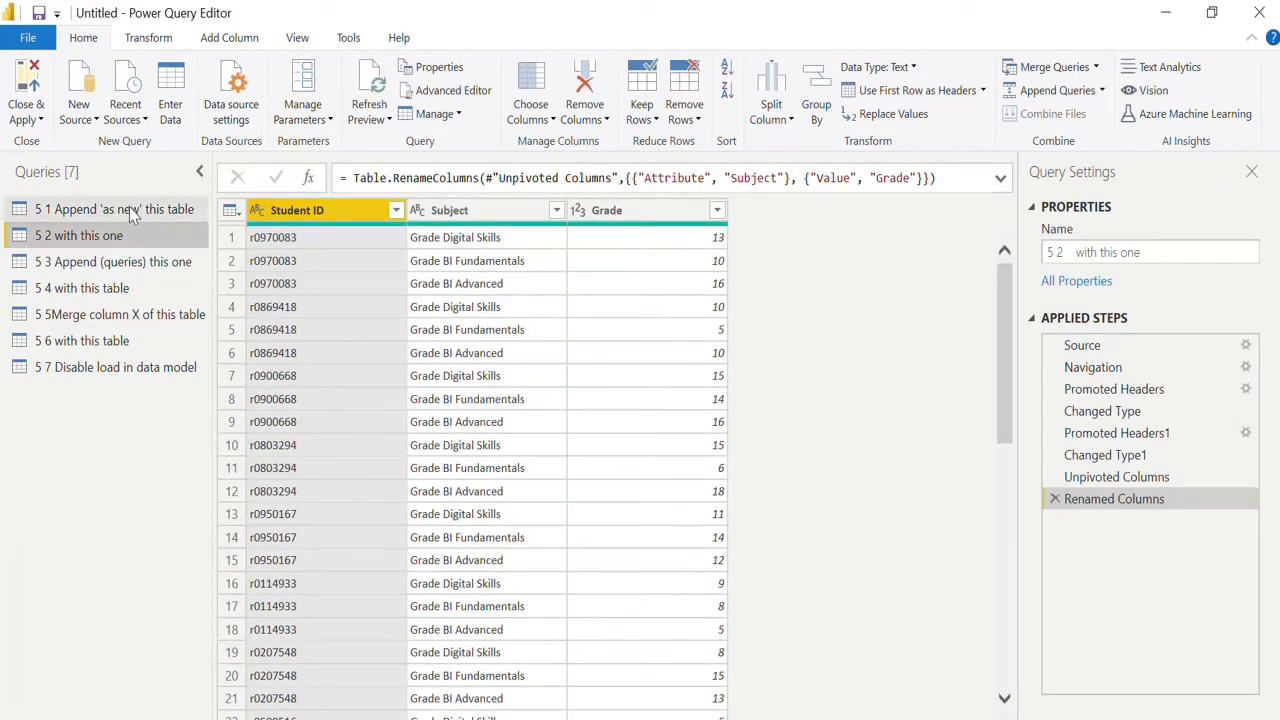
{"action": "left_click", "coordinate": [642, 210]}
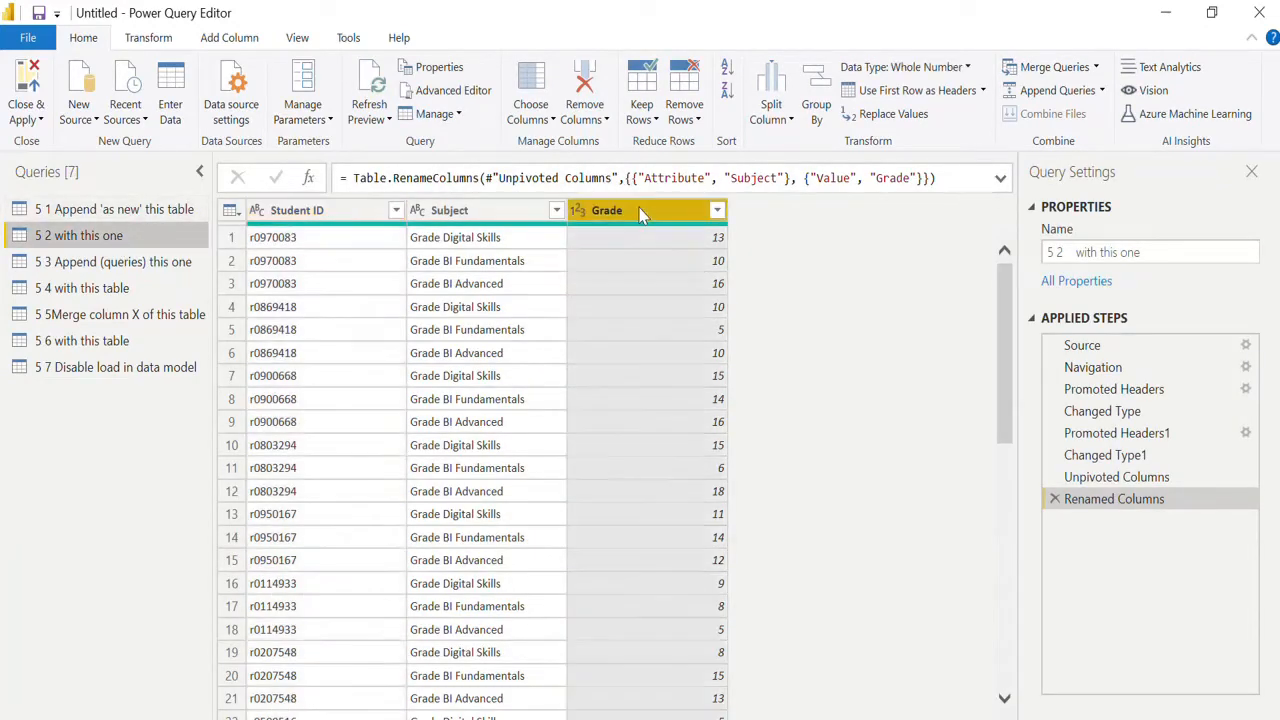
{"action": "type", "text": "s"}
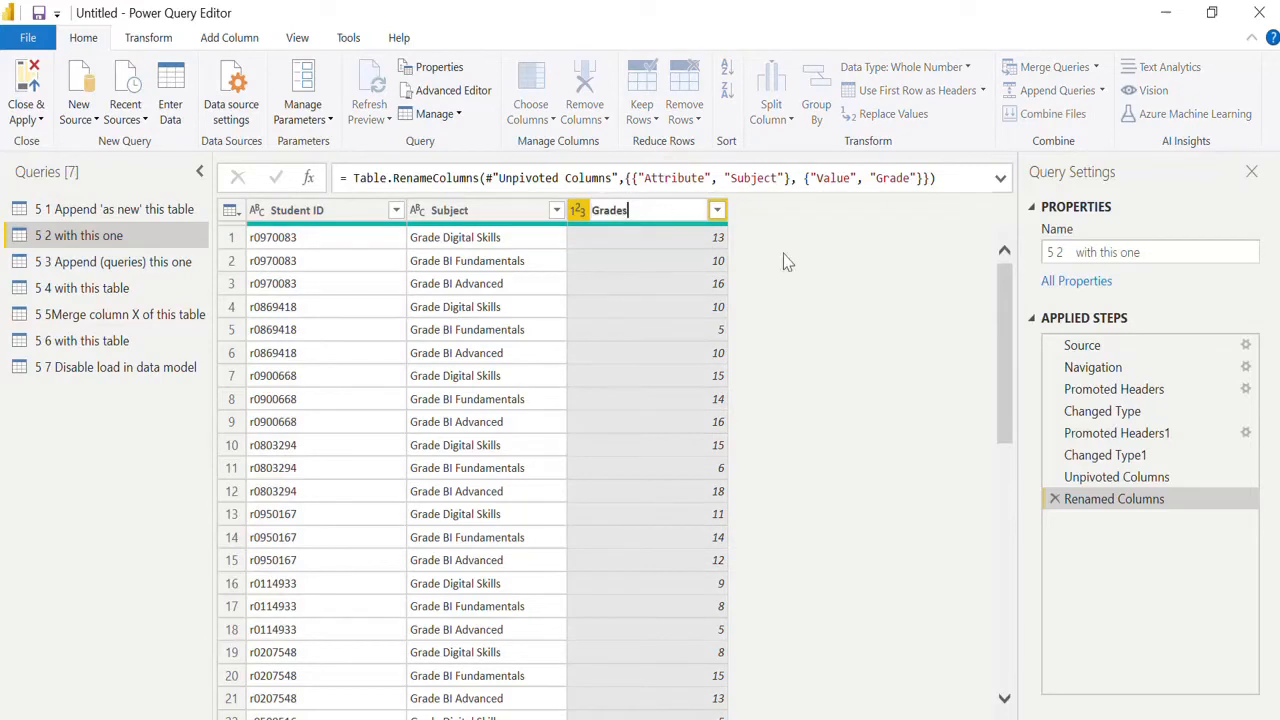
{"action": "key", "text": "Return"}
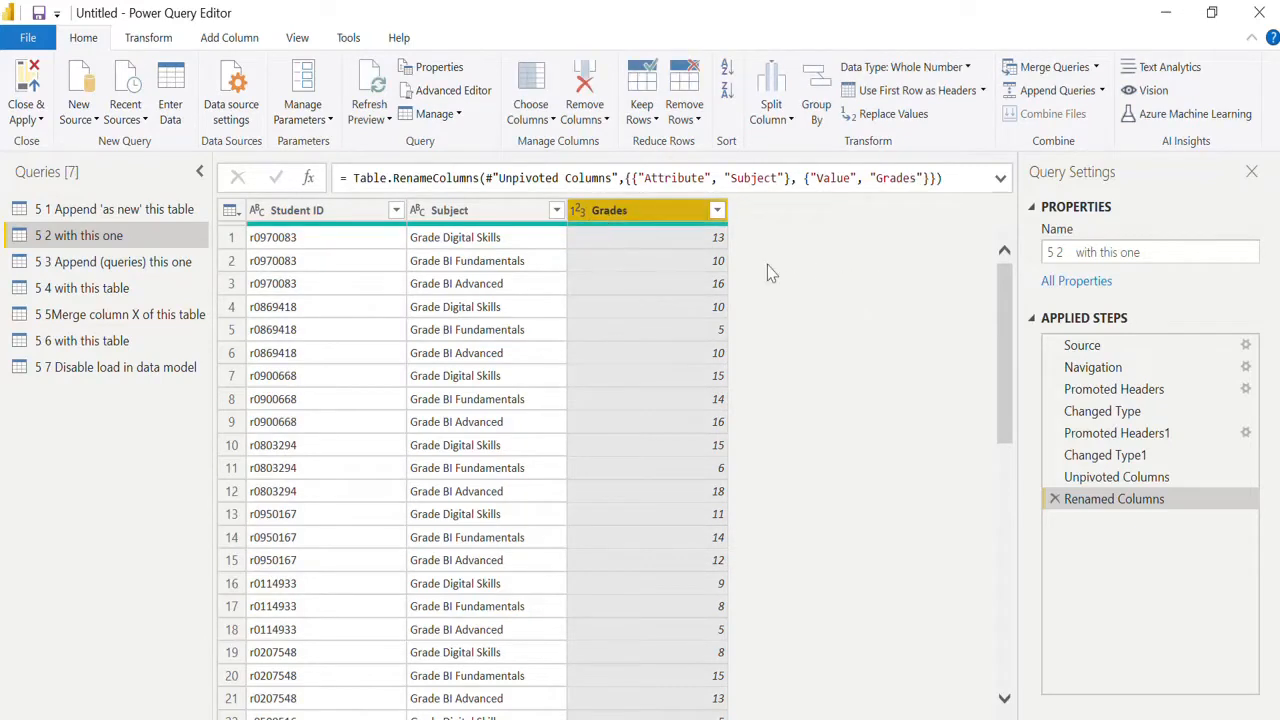
{"action": "left_click", "coordinate": [577, 218]}
{"action": "left_click", "coordinate": [600, 233]}
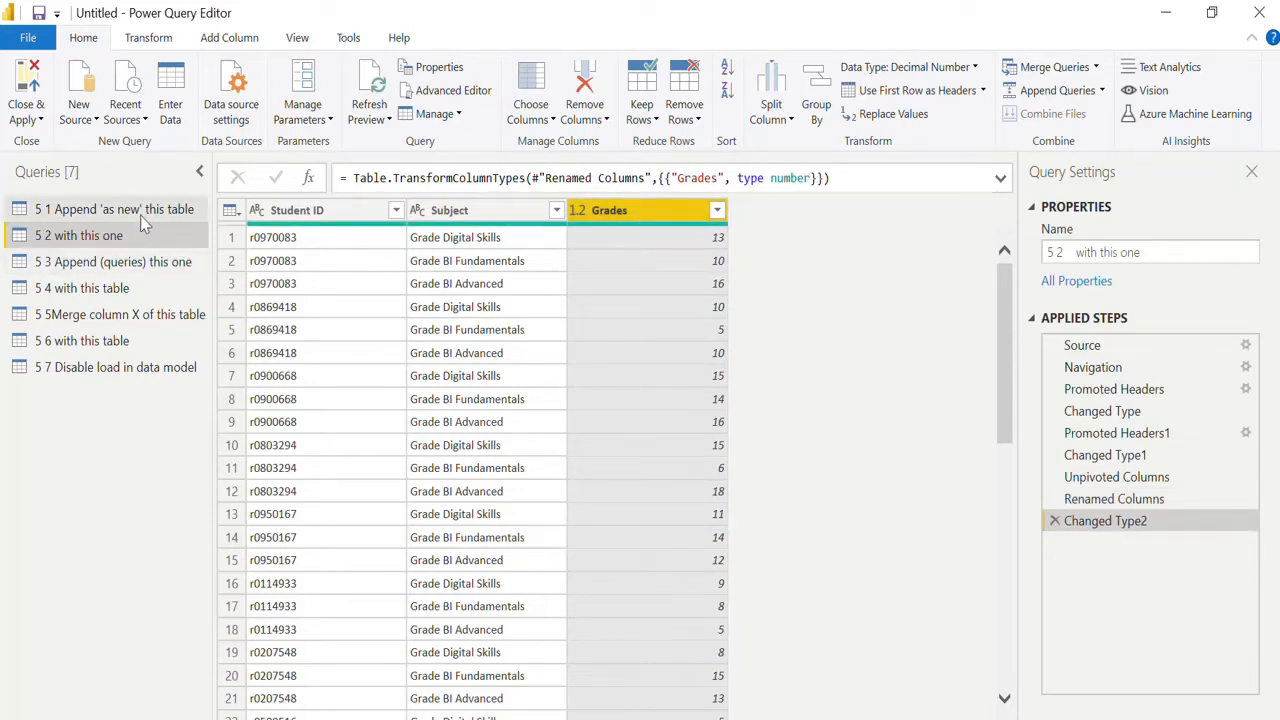
Append "5 2 with this one" as first table and "5 1 Append 'as new' this table" as second table into a new query.
{"action": "left_click", "coordinate": [1102, 91]}
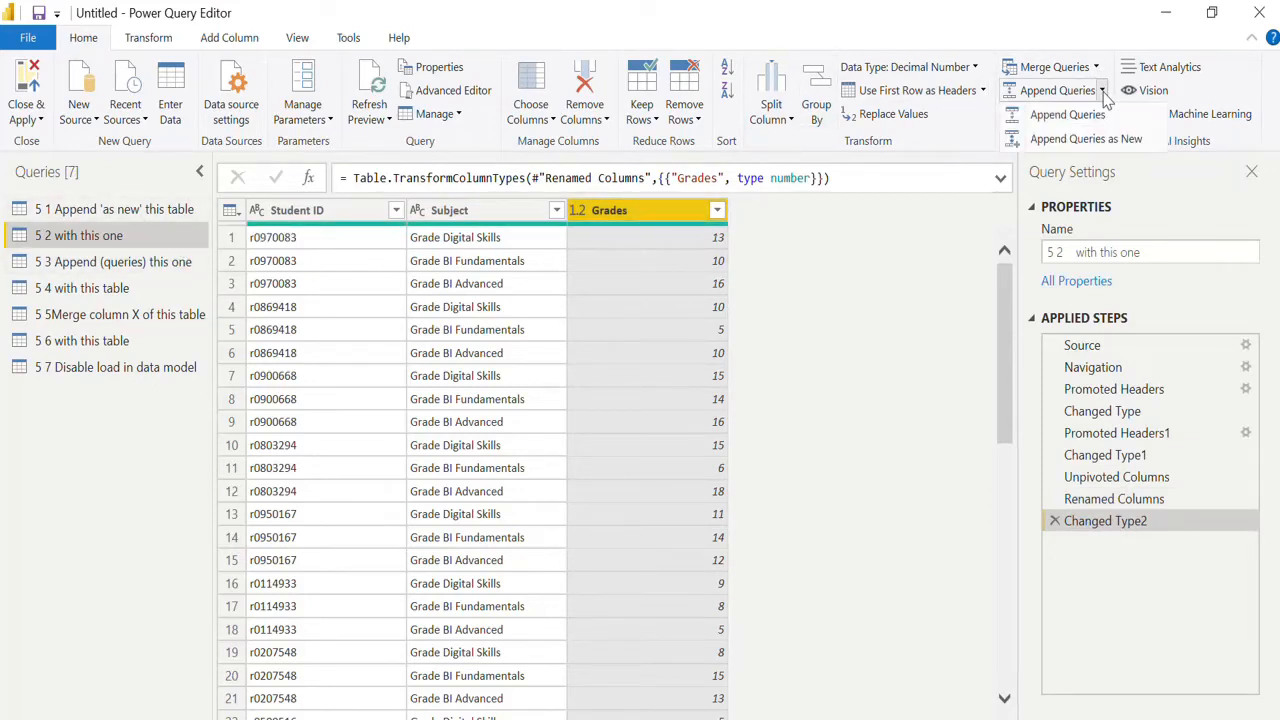
{"action": "left_click", "coordinate": [1118, 142]}
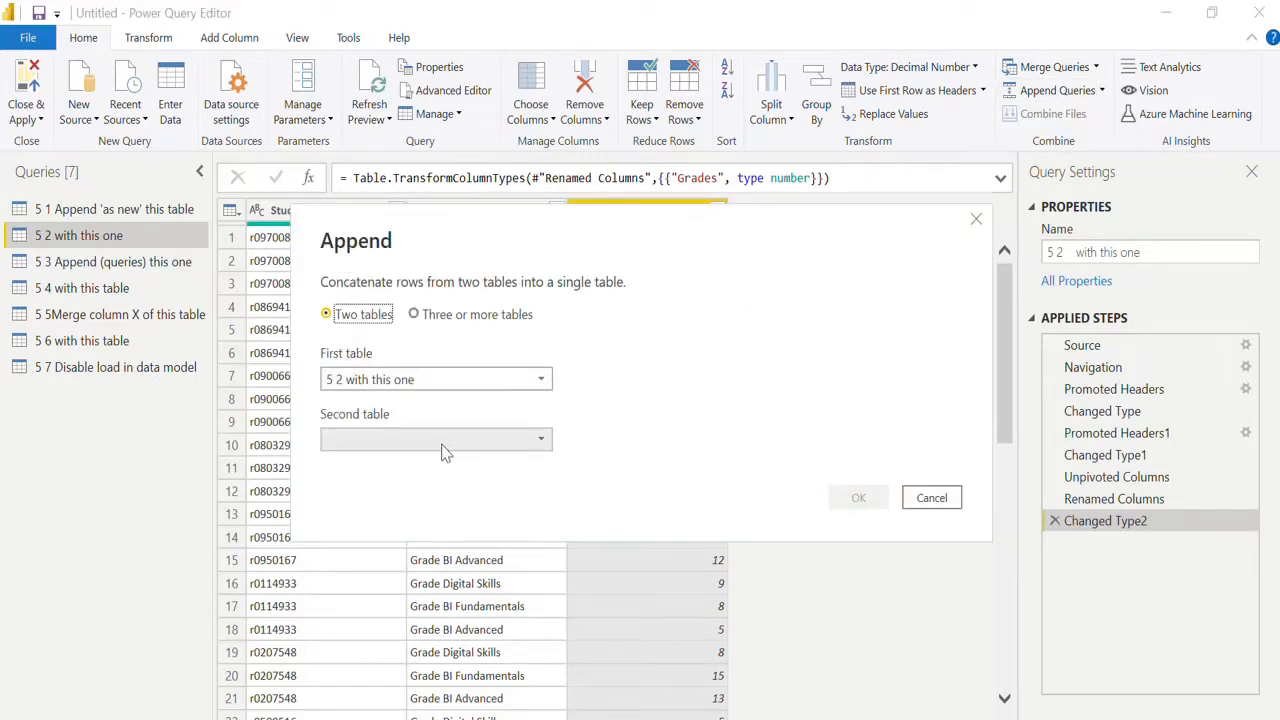
{"action": "left_click", "coordinate": [447, 448]}
{"action": "left_click", "coordinate": [437, 462]}
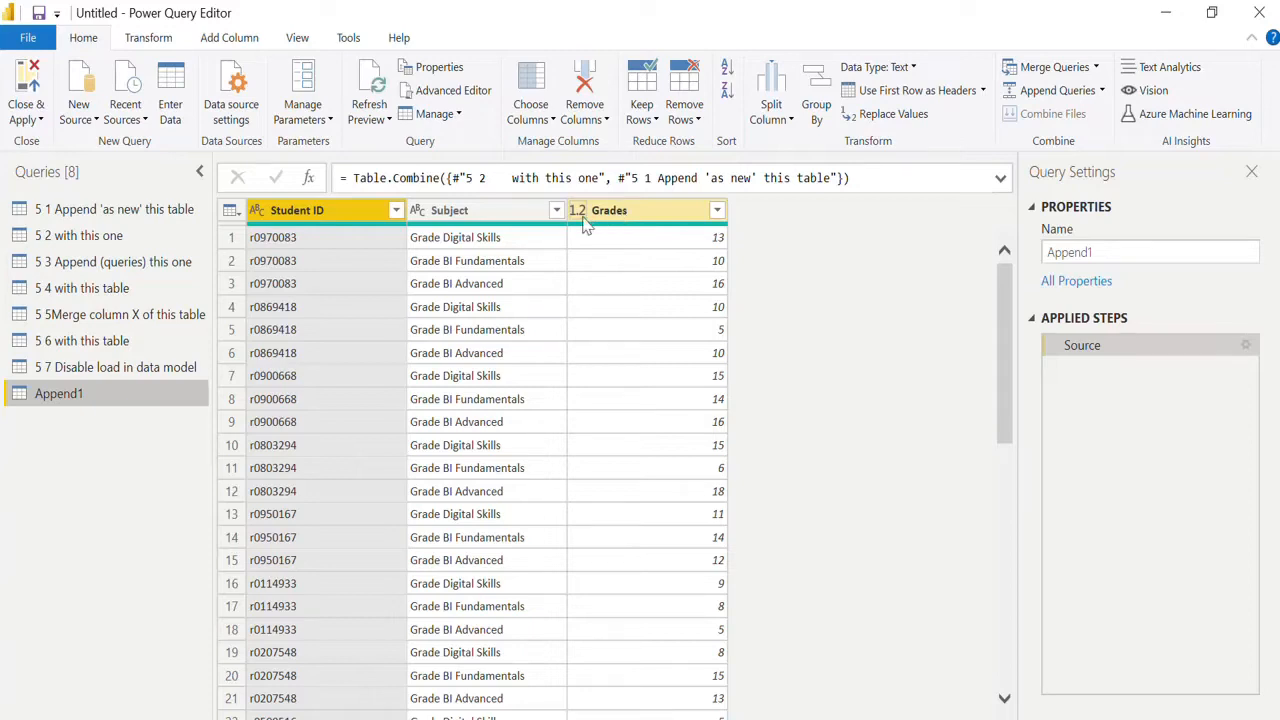
Compare the Grades column's data type in the "5 2 with this one" and "5 1 Append 'as new' this table" queries.
{"action": "left_click", "coordinate": [168, 240]}
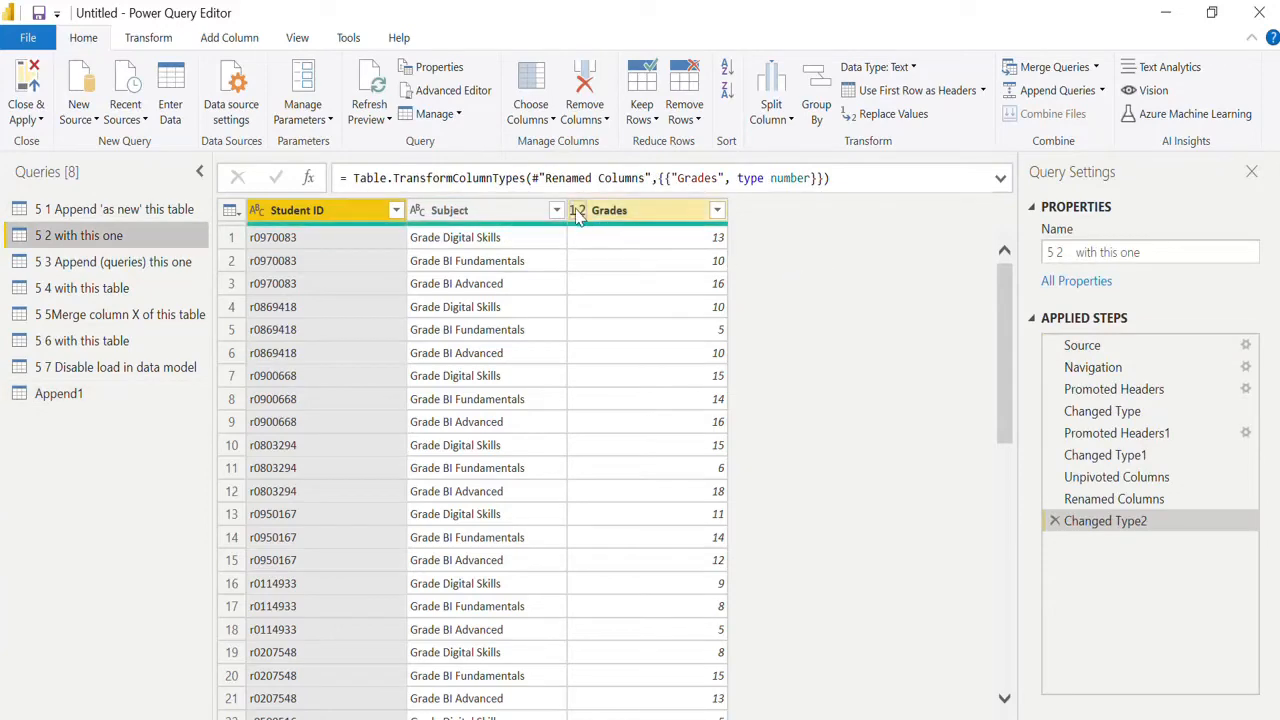
{"action": "left_click", "coordinate": [577, 211]}
{"action": "left_click", "coordinate": [62, 212]}
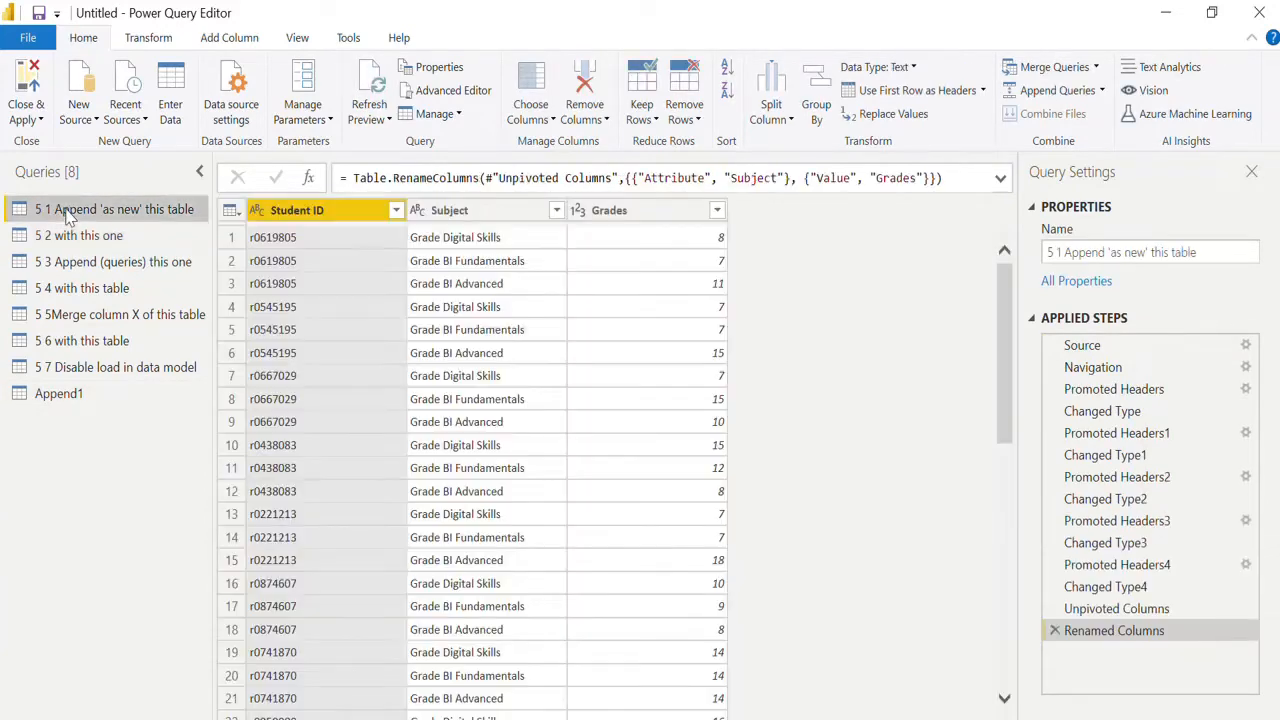
{"action": "left_click", "coordinate": [578, 211]}
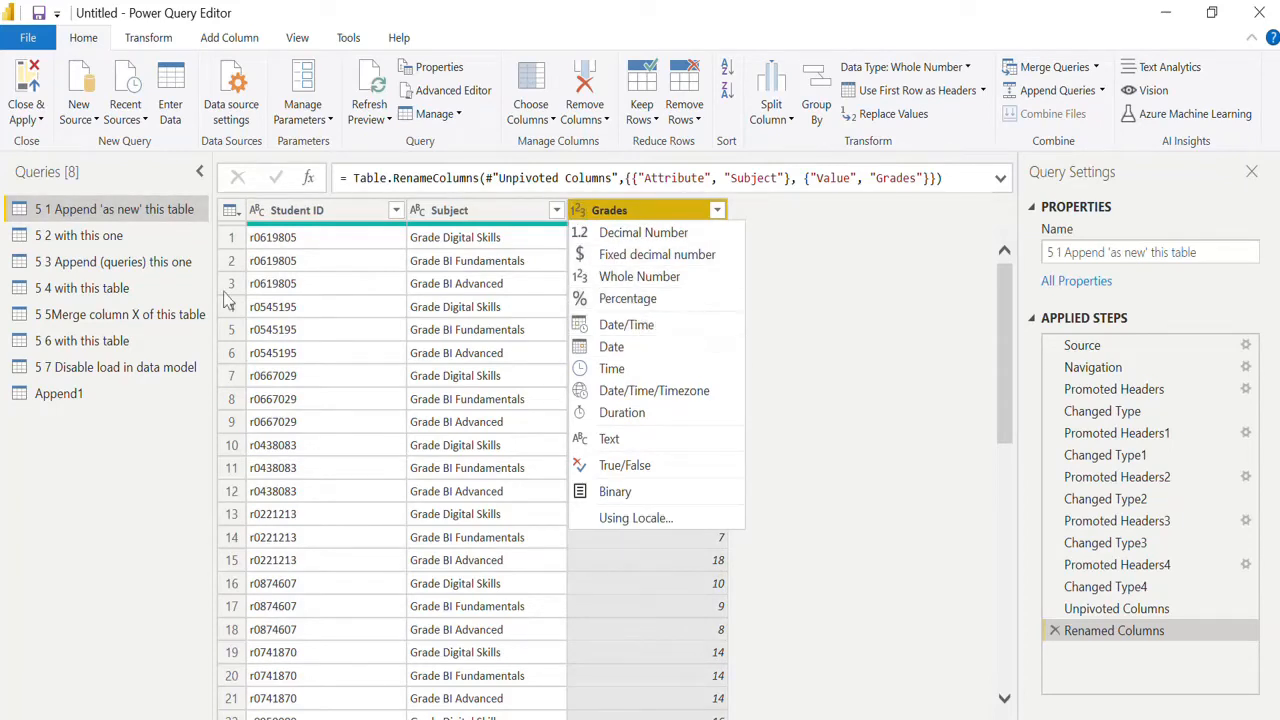
{"action": "left_click", "coordinate": [128, 237]}
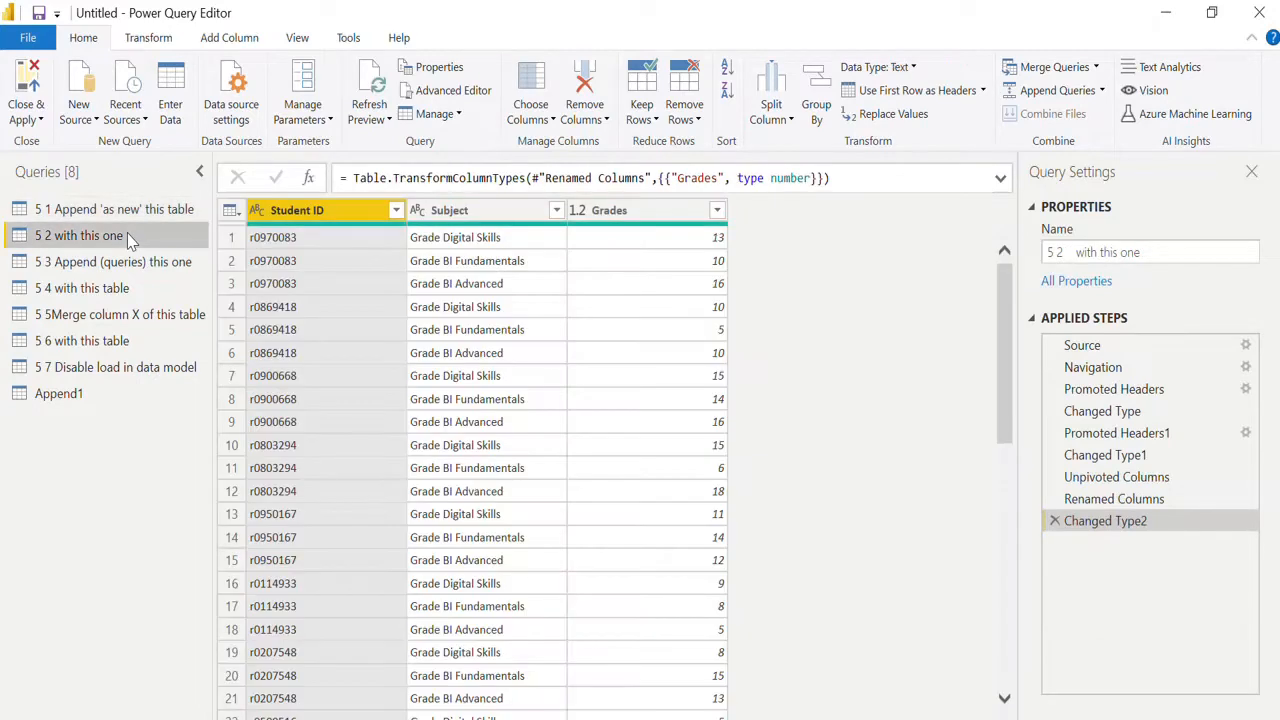
Rename the Append1 query to Grades.
{"action": "double_click", "coordinate": [117, 395]}
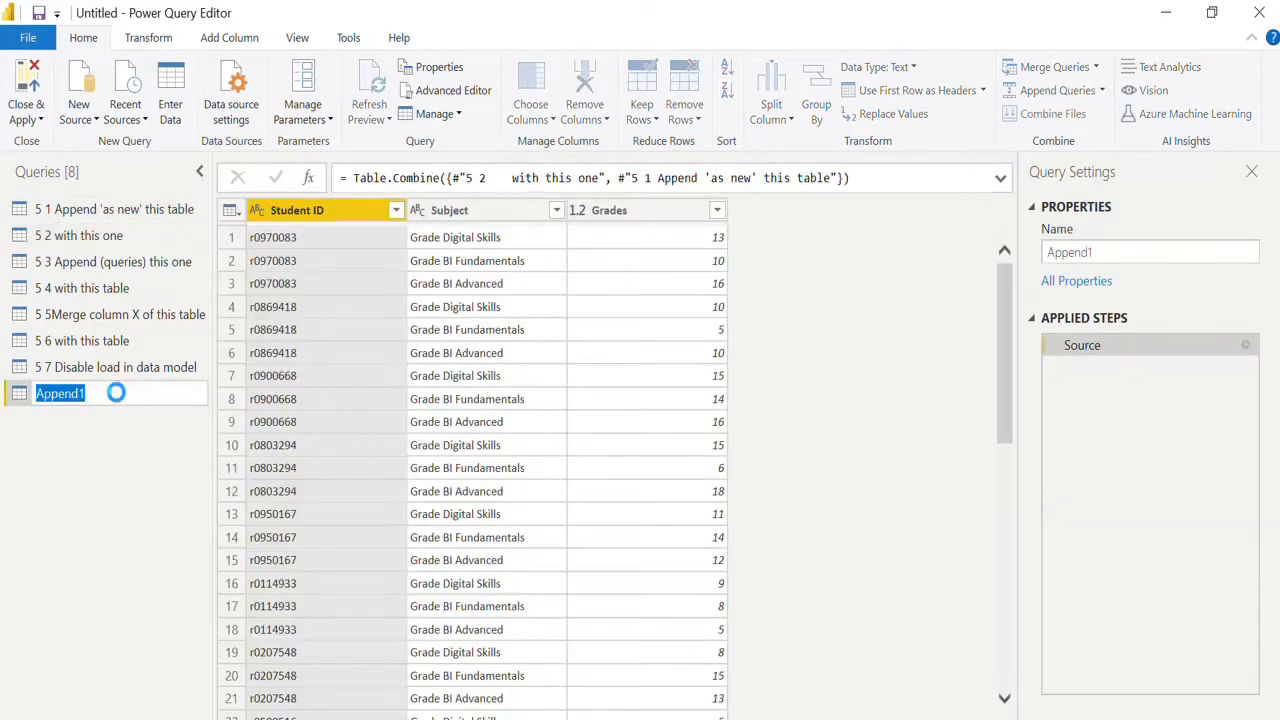
{"action": "type", "text": "Grades"}
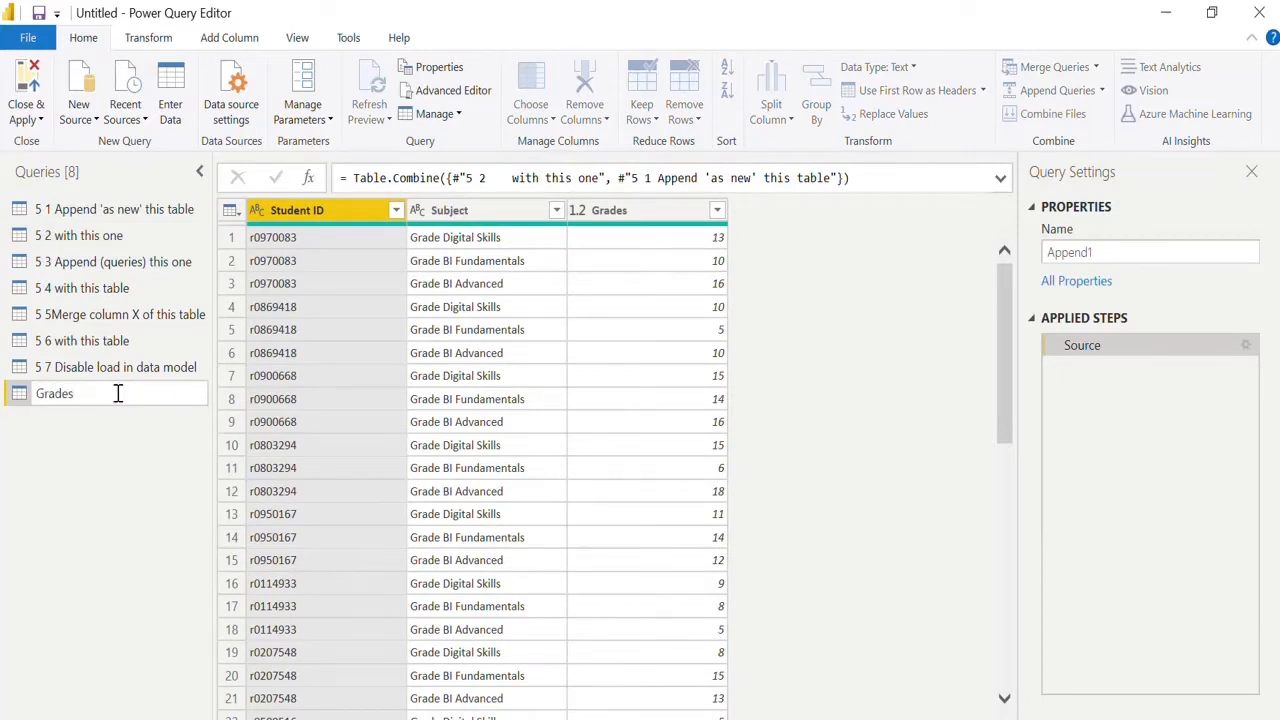
{"action": "key", "text": "Return"}
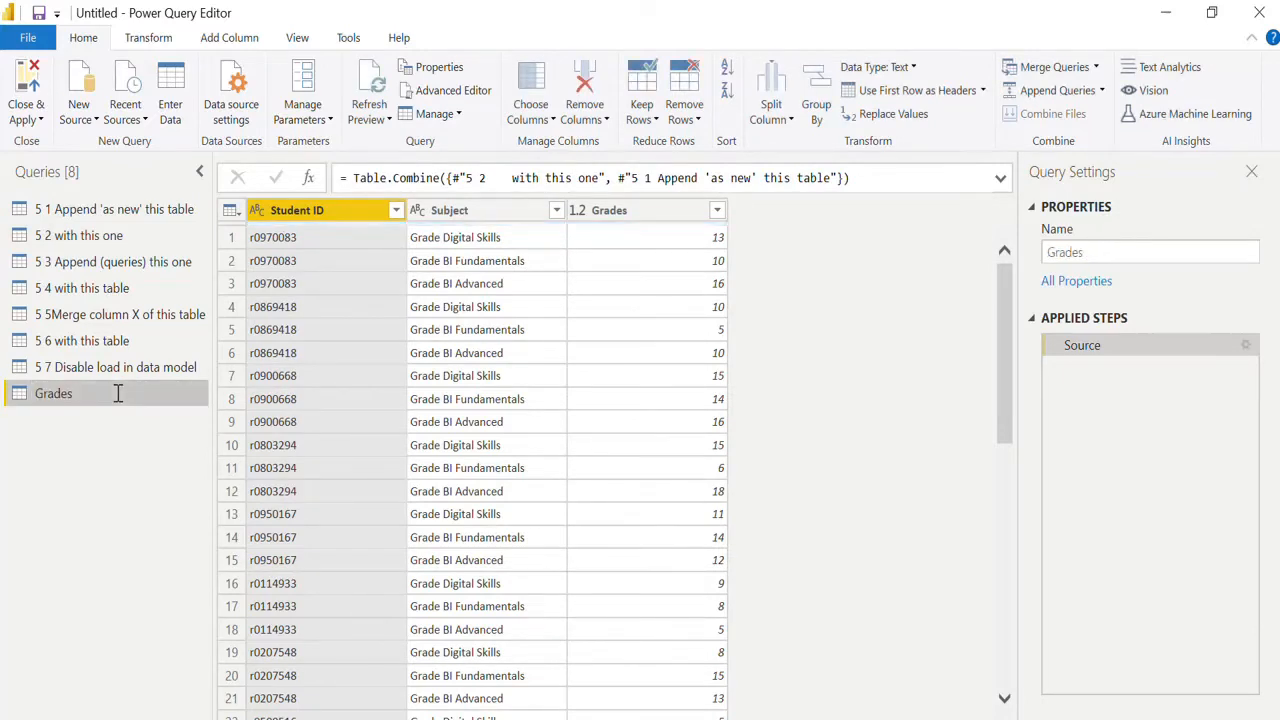
Promote the first row to headers three times in "5 3 Append (queries) this one", until Student ID and the subject names are the headers.
{"action": "left_click", "coordinate": [143, 265]}
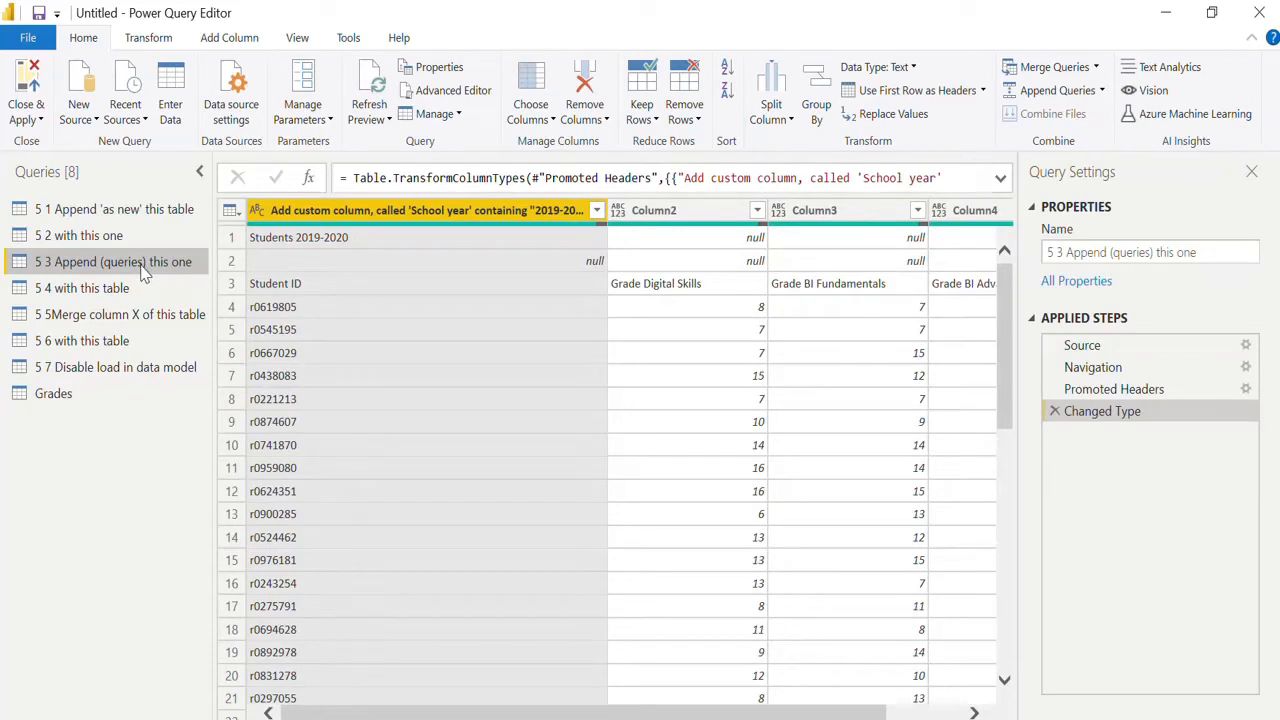
{"action": "left_click", "coordinate": [147, 285]}
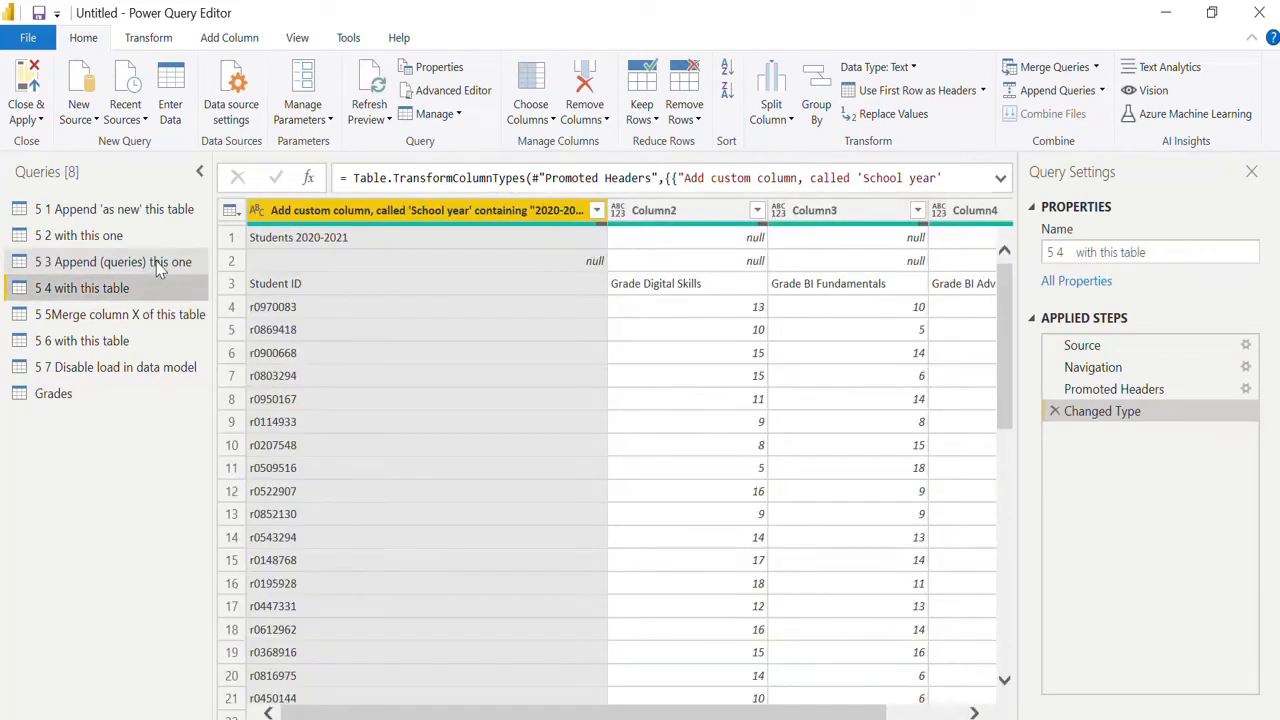
{"action": "left_click", "coordinate": [156, 265]}
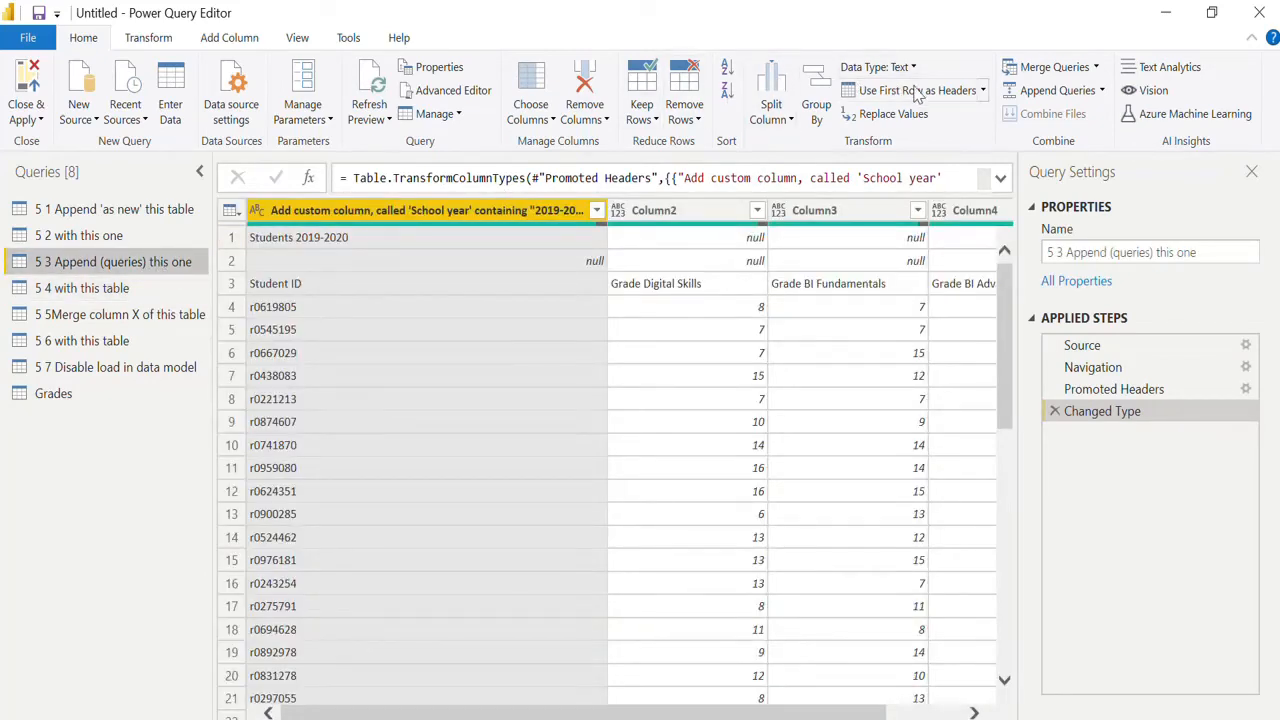
{"action": "left_click", "coordinate": [916, 92]}
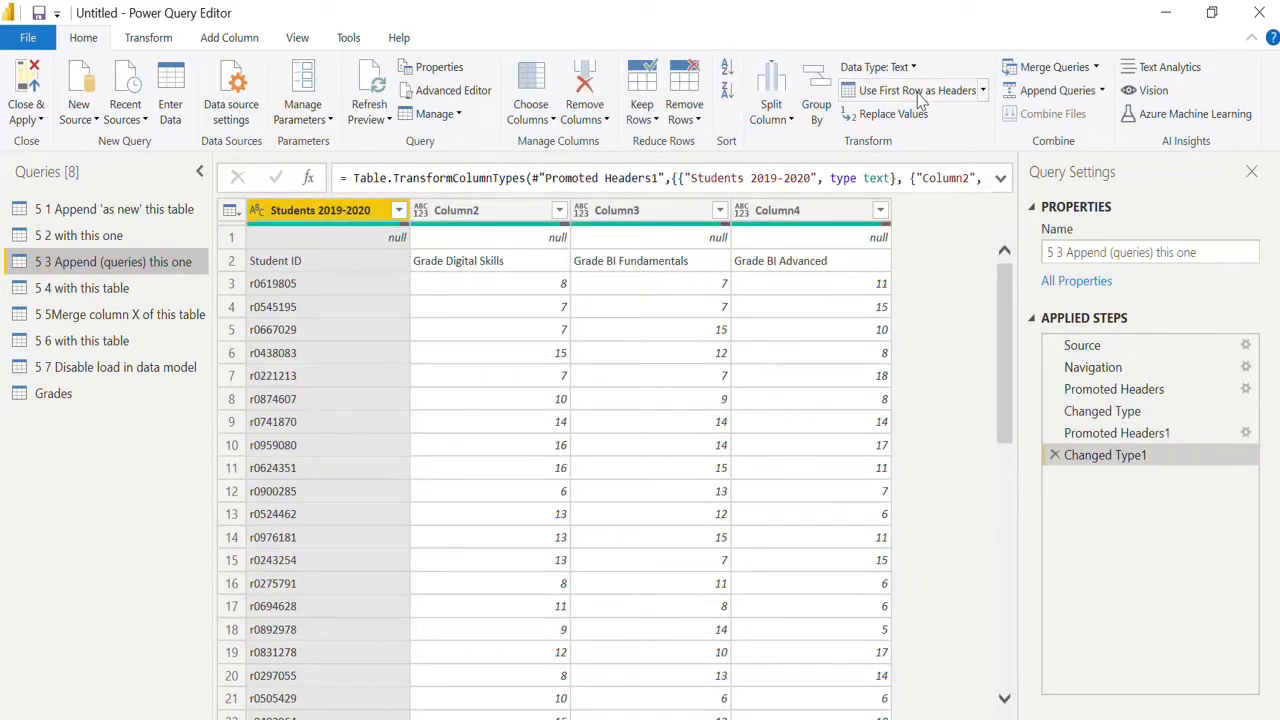
{"action": "left_click", "coordinate": [919, 93]}
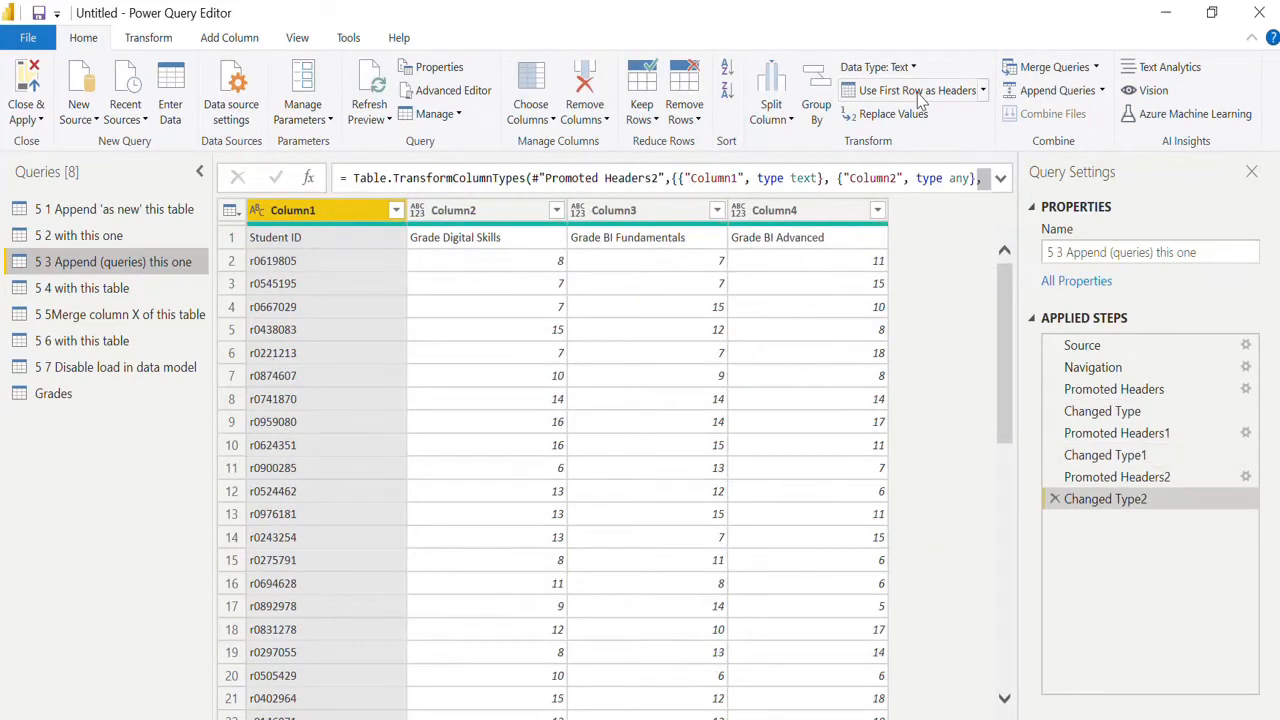
{"action": "left_click", "coordinate": [919, 93]}
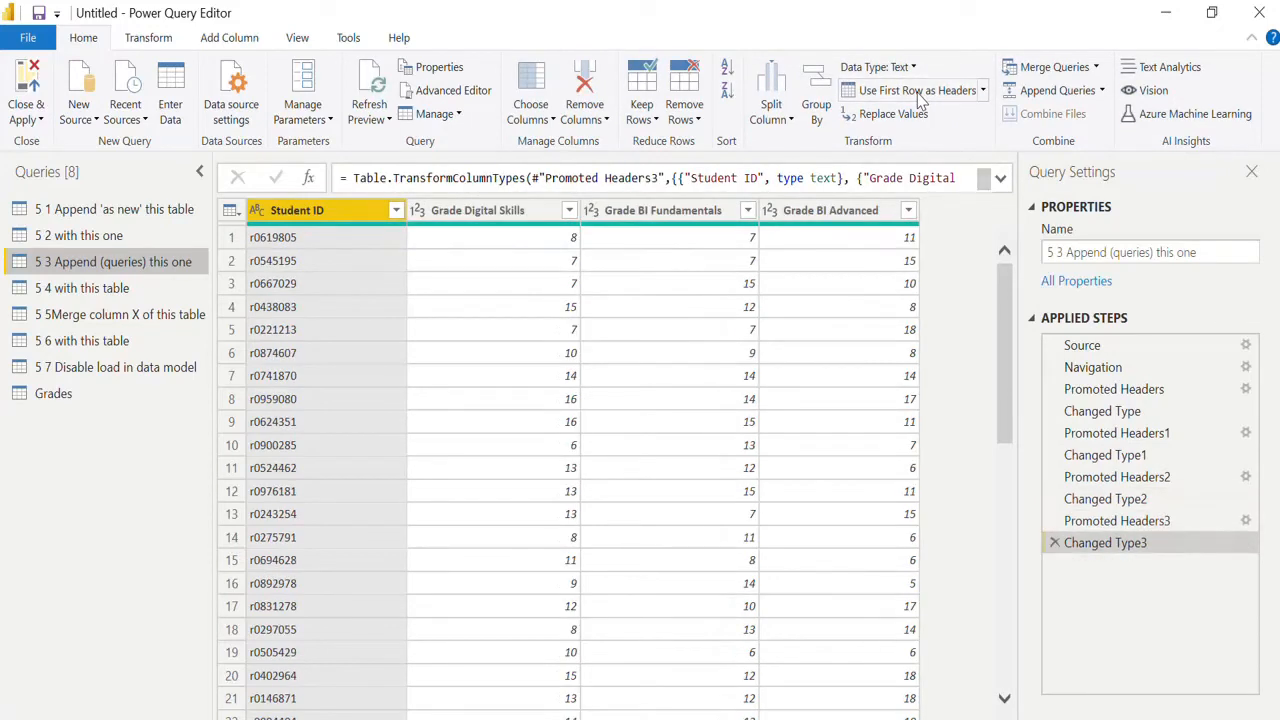
Unpivot the Grade Digital Skills, Grade BI Fundamentals and Grade BI Advanced columns in the "5 3 Append (queries) this one" query.
{"action": "left_click", "coordinate": [497, 212]}
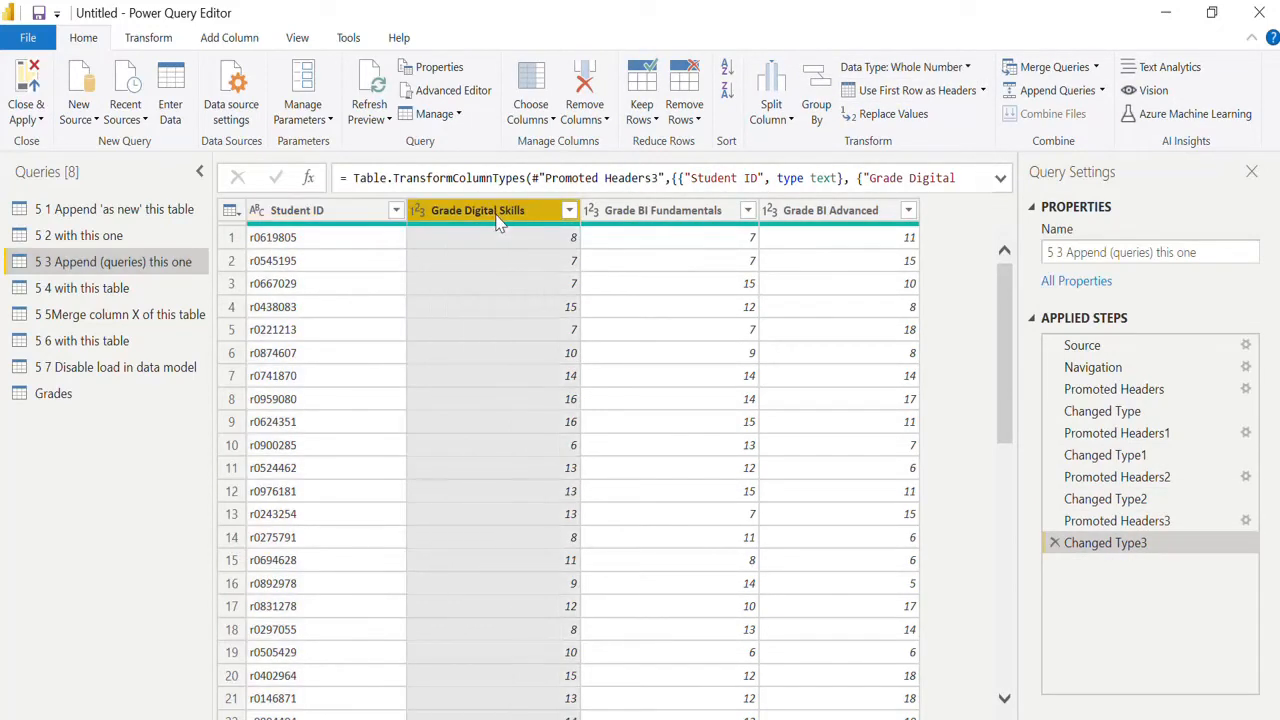
{"action": "key", "text": "shift+Right"}
{"action": "key", "text": "shift+Right"}
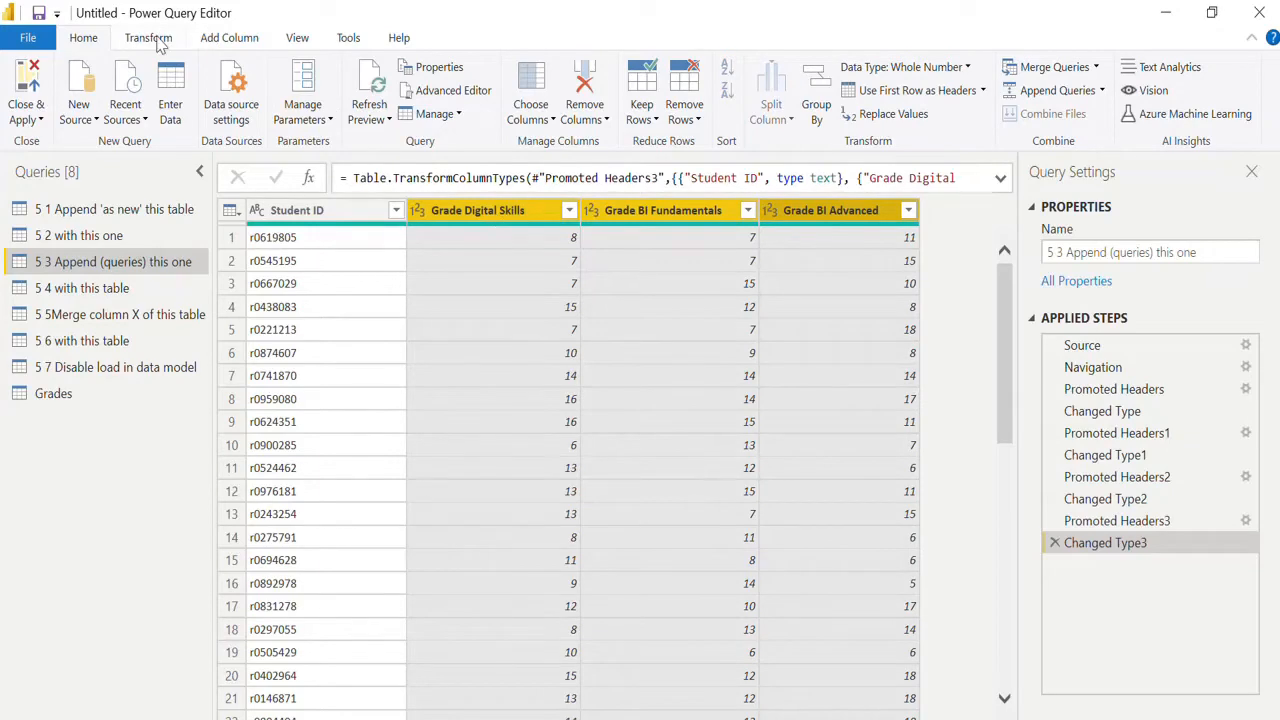
{"action": "left_click", "coordinate": [158, 38]}
{"action": "left_click", "coordinate": [470, 67]}
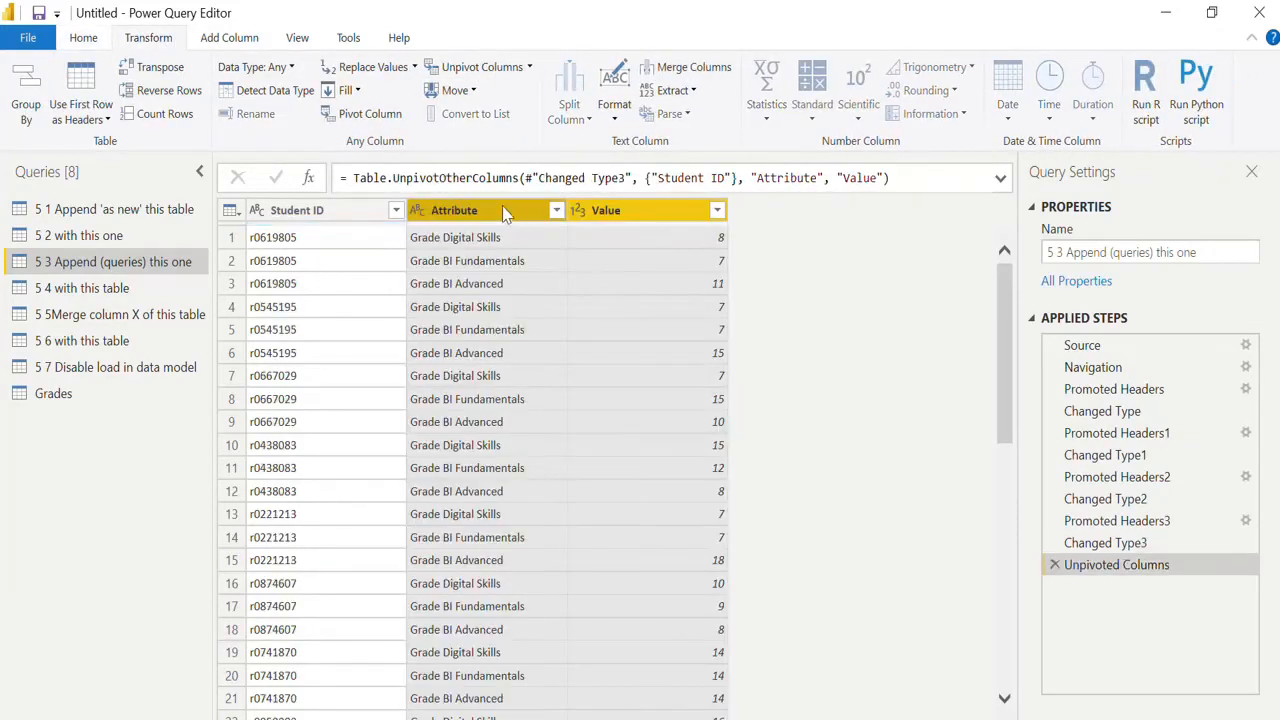
Rename the Attribute column to Subject and the Value column to Grades in the "5 3 Append (queries) this one" query.
{"action": "double_click", "coordinate": [486, 213]}
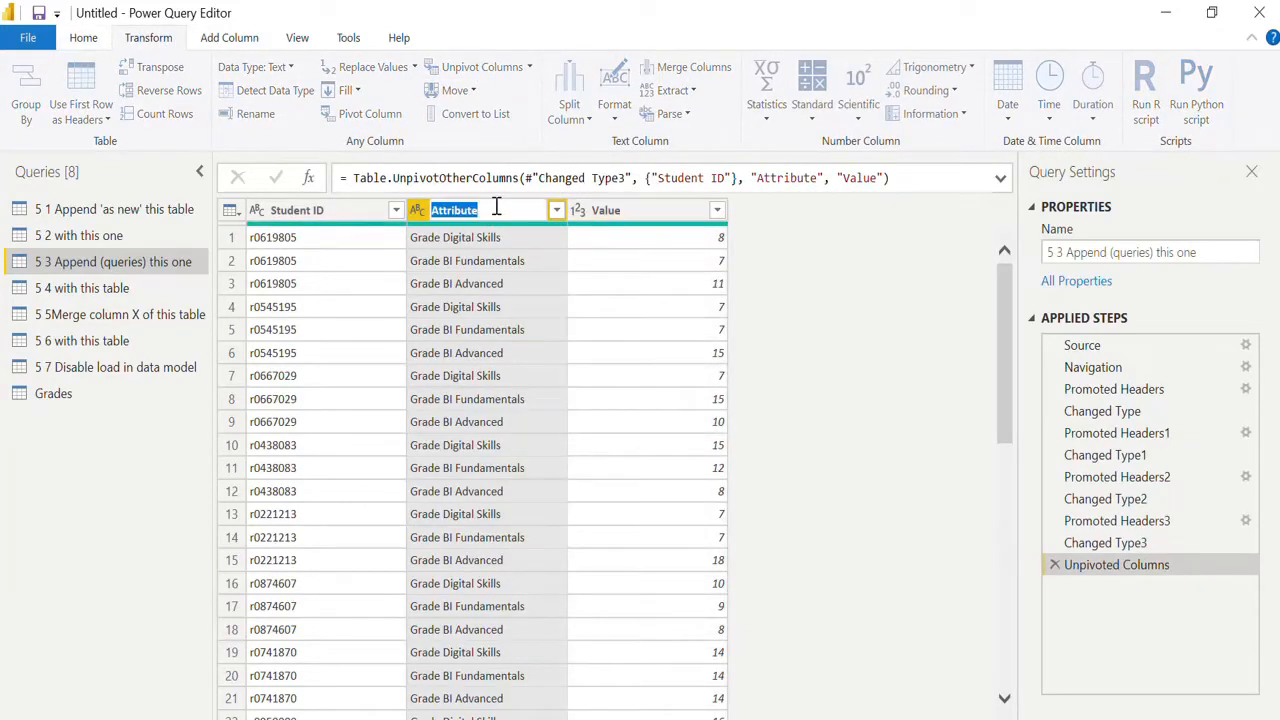
{"action": "type", "text": "Subject"}
{"action": "key", "text": "Return"}
{"action": "double_click", "coordinate": [612, 211]}
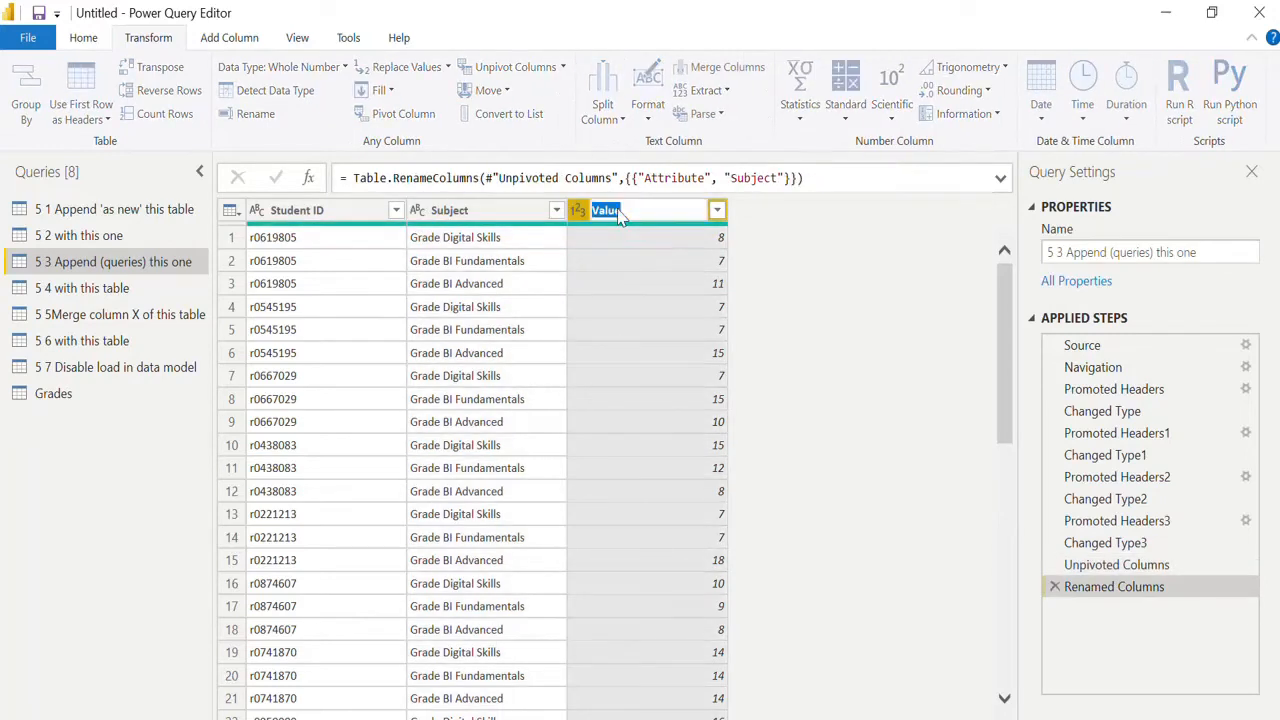
{"action": "type", "text": "Grades"}
{"action": "key", "text": "Return"}
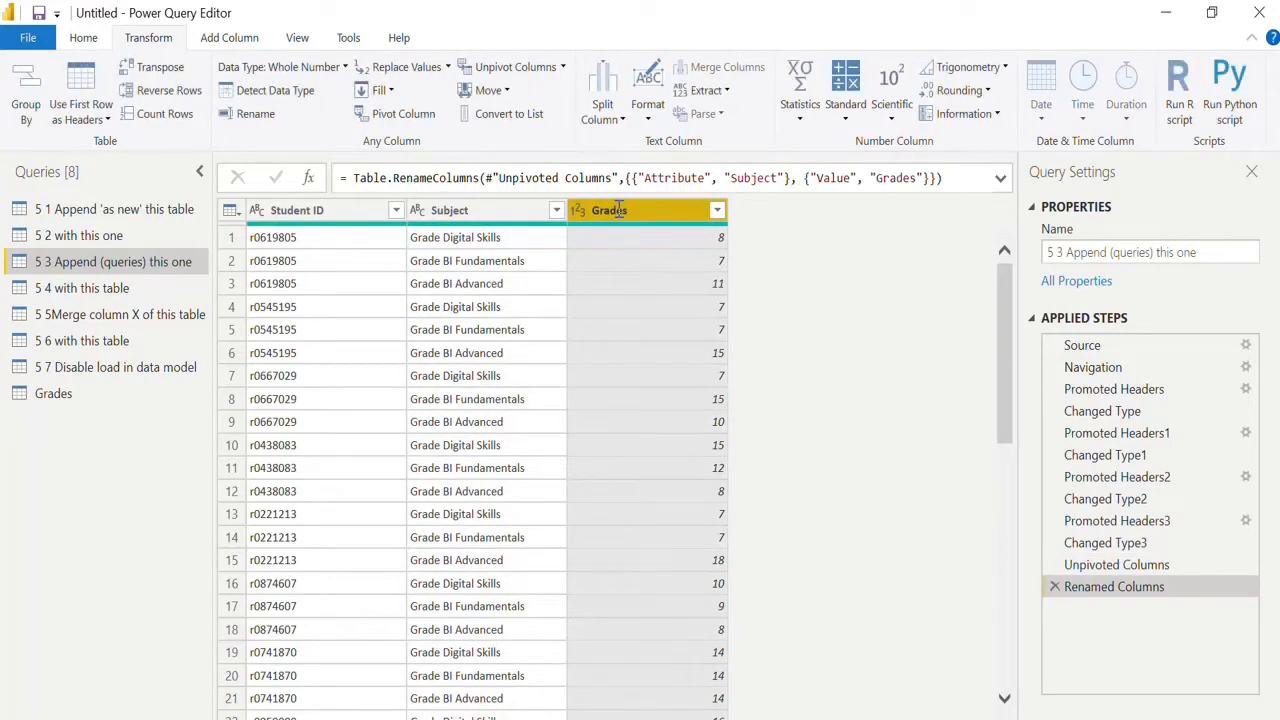
Add a custom column named Academic year with the formula "2022-2023" to the "5 3 Append (queries) this one" query.
{"action": "left_click", "coordinate": [228, 38]}
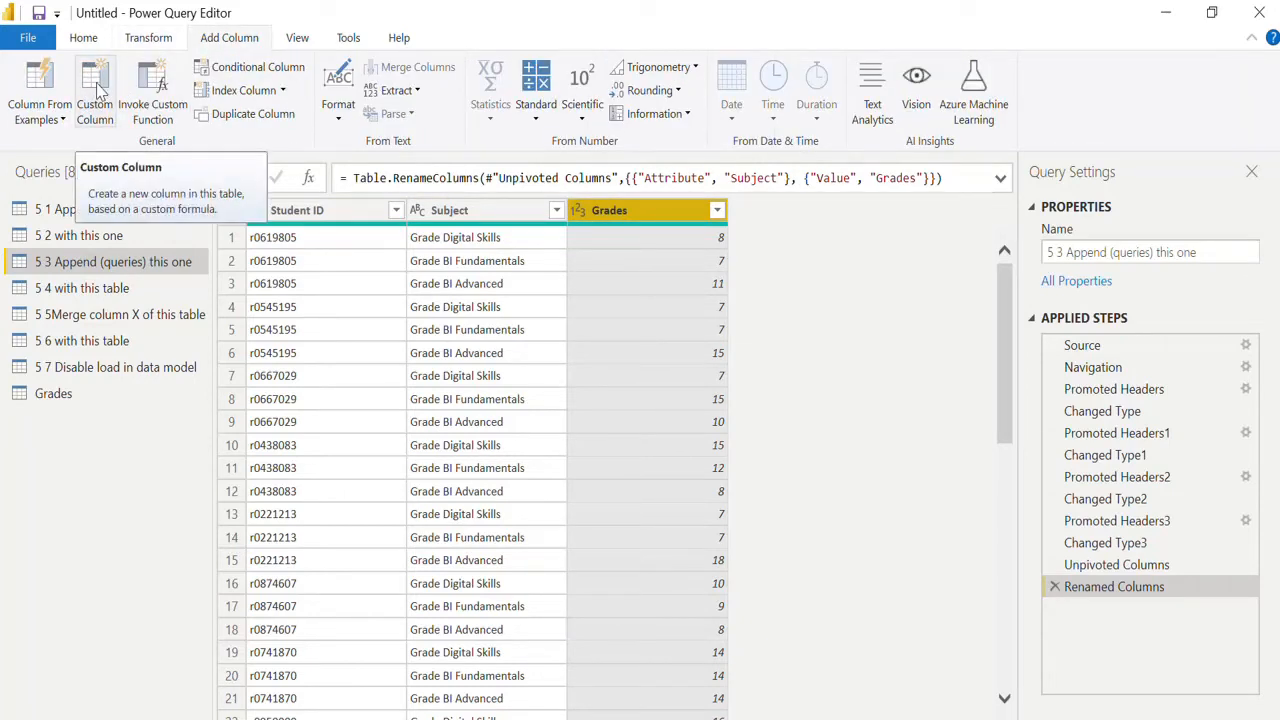
{"action": "left_click", "coordinate": [128, 288]}
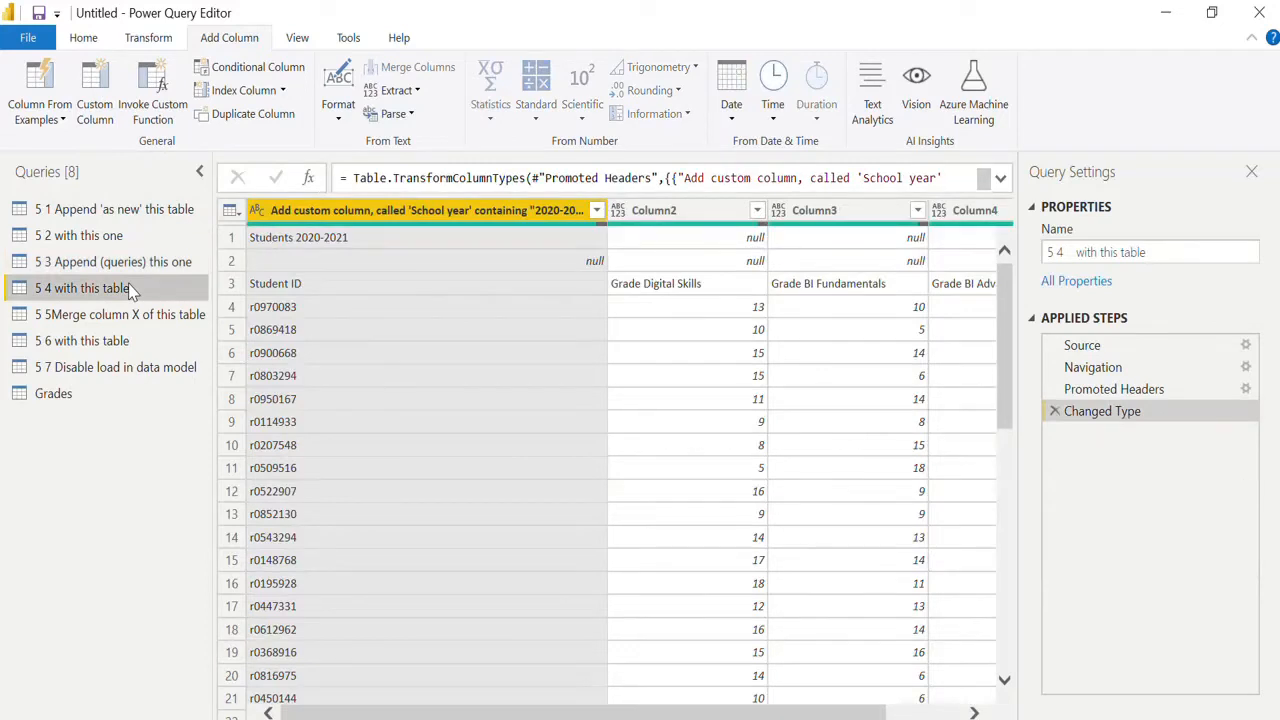
{"action": "left_click", "coordinate": [129, 266]}
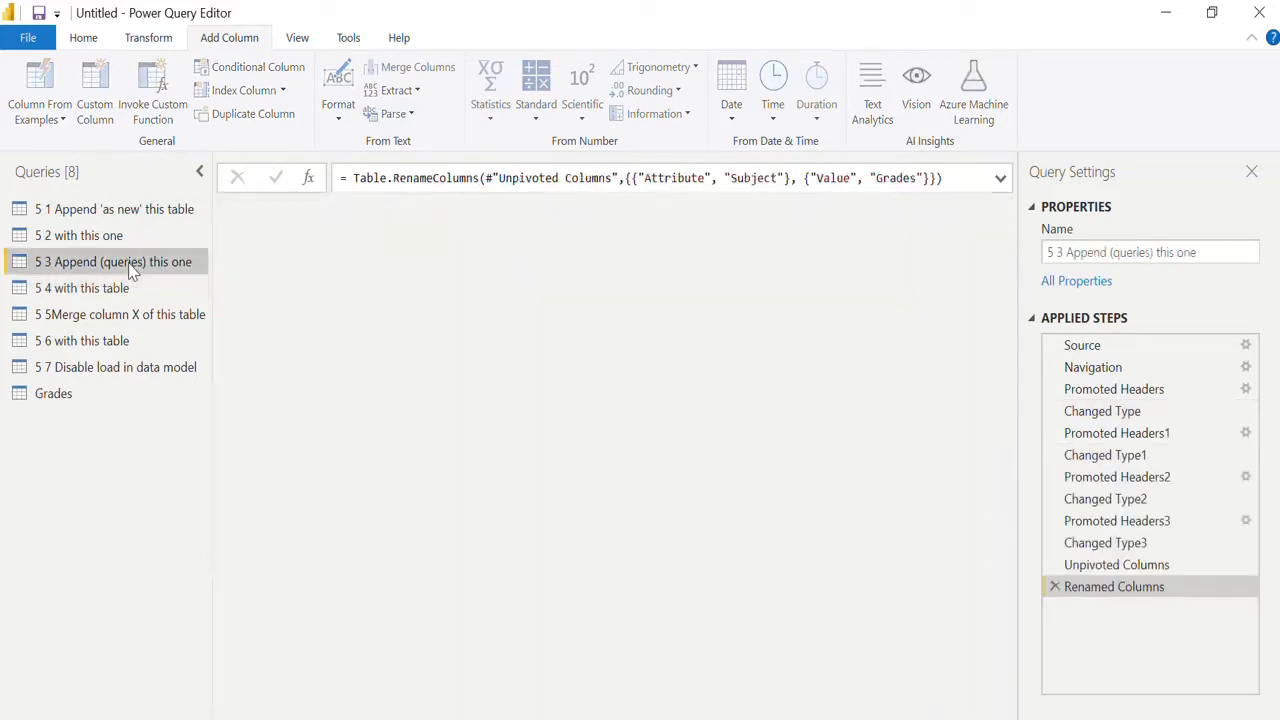
{"action": "left_click", "coordinate": [100, 90]}
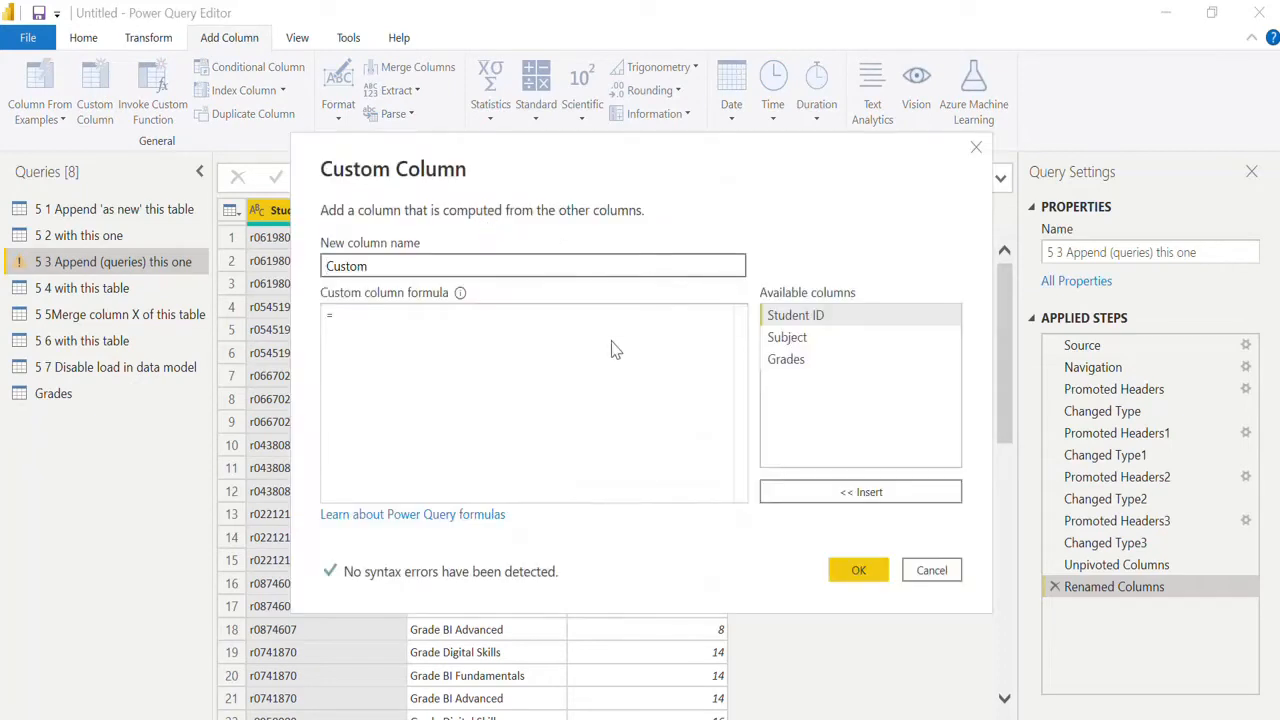
{"action": "type", "text": "Sc"}
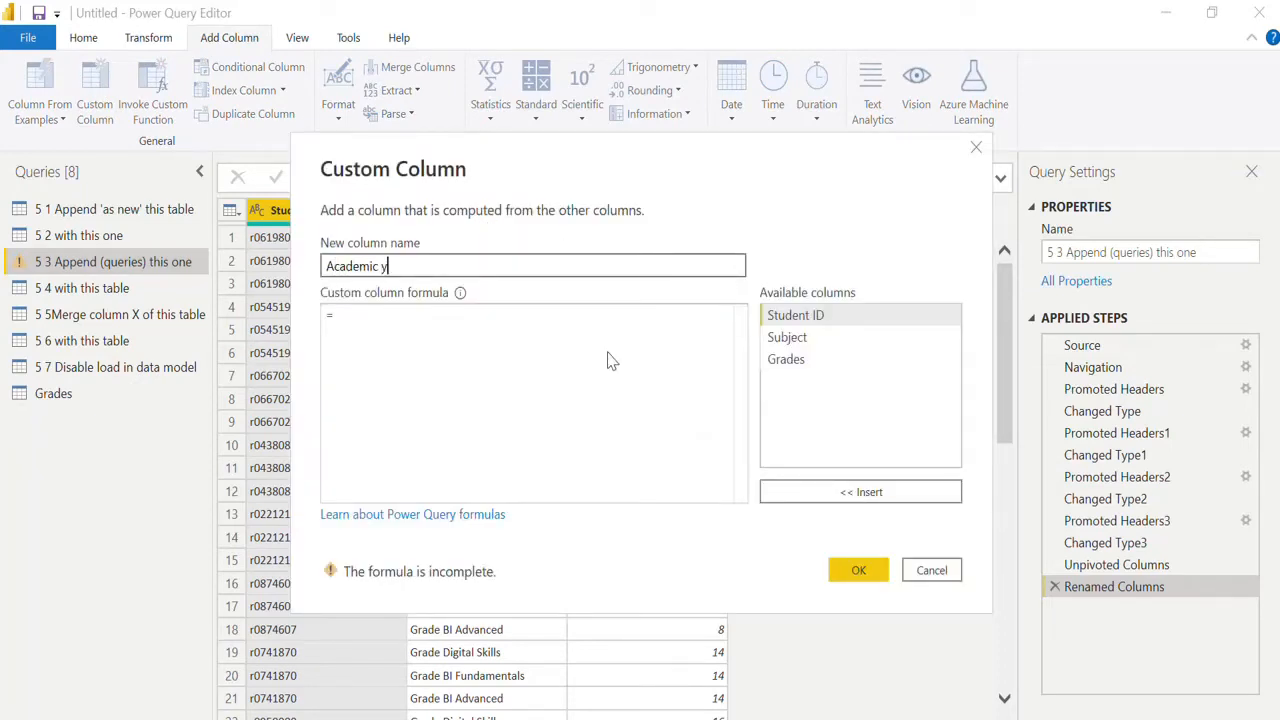
{"action": "left_click", "coordinate": [603, 319]}
{"action": "type", "text": "\"2022-2023"}
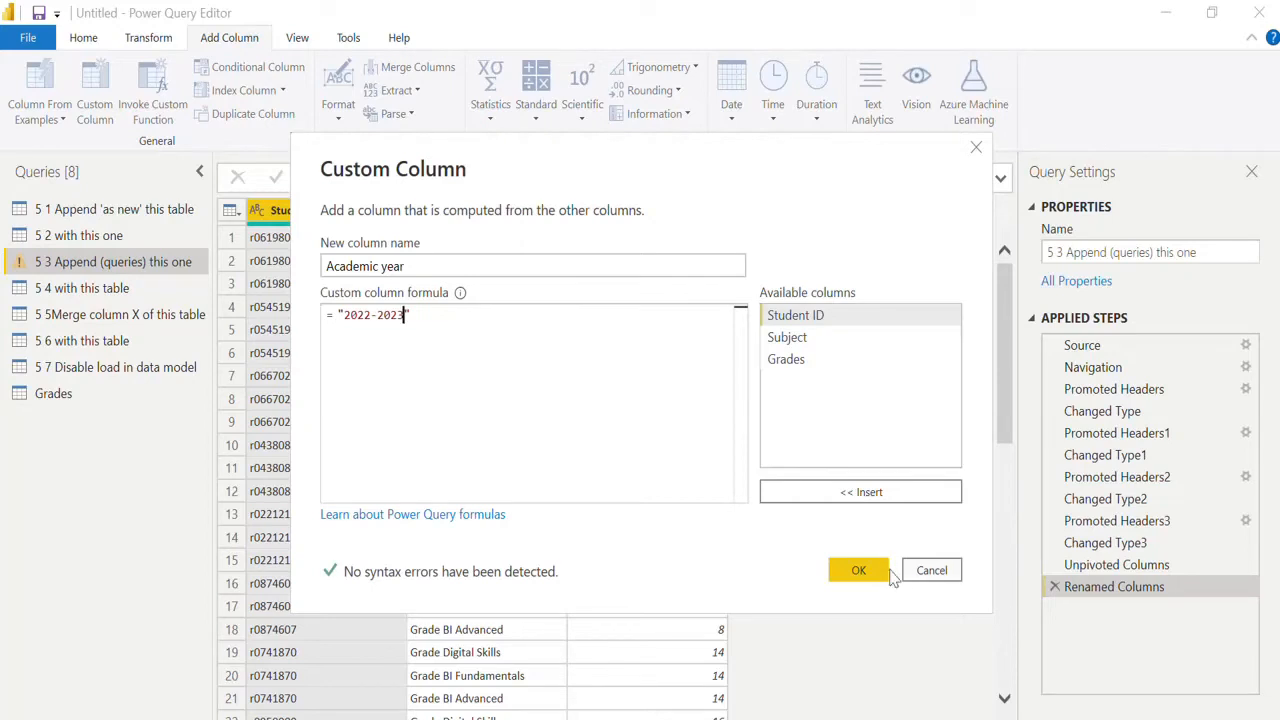
{"action": "left_click", "coordinate": [858, 572]}
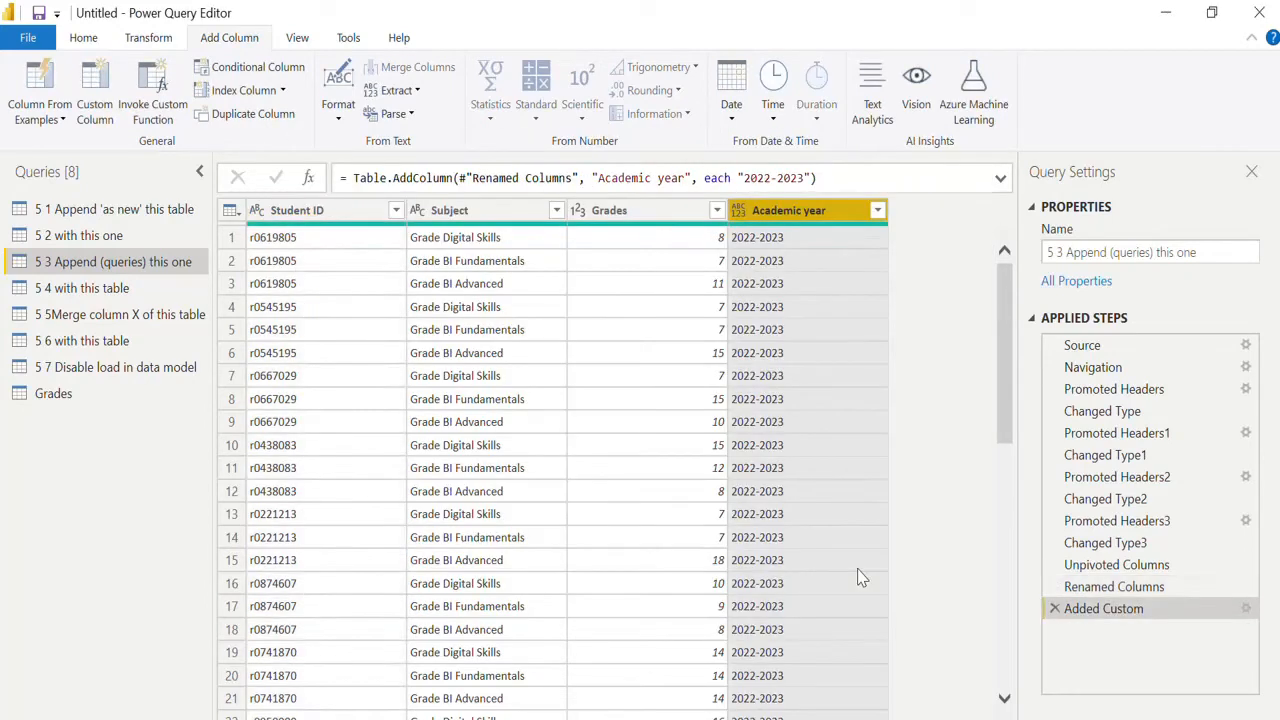
Set the data type of the Academic year column to Text in the "5 3 Append (queries) this one" query.
{"action": "left_click", "coordinate": [738, 211]}
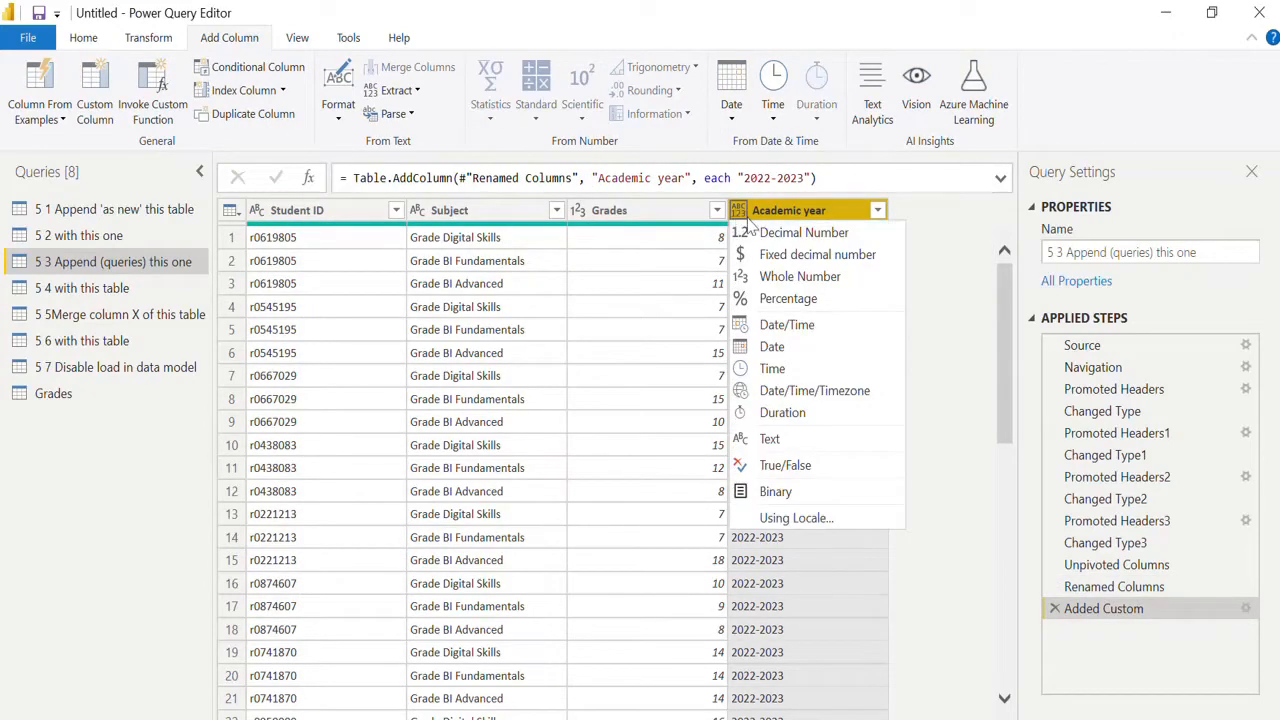
{"action": "left_click", "coordinate": [792, 438]}
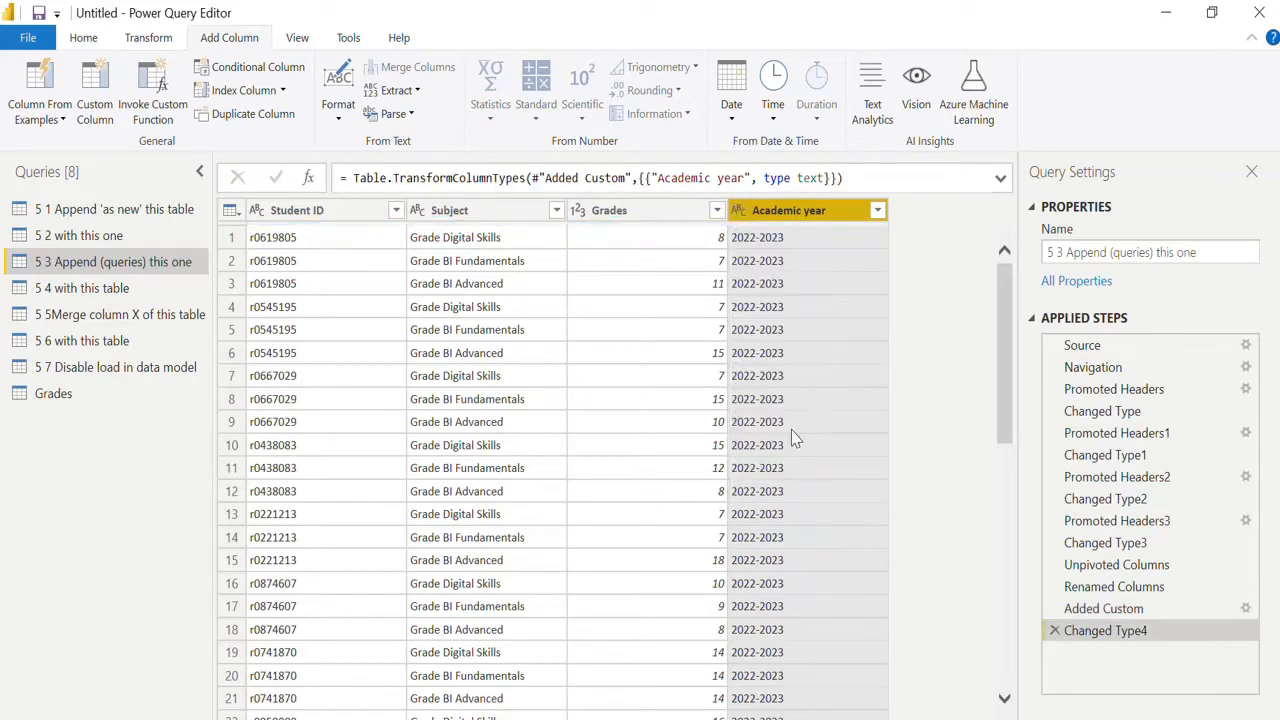
Promote the first row to headers three times in "5 4 with this table", until Student ID and the subject names are the headers.
{"action": "left_click", "coordinate": [155, 288]}
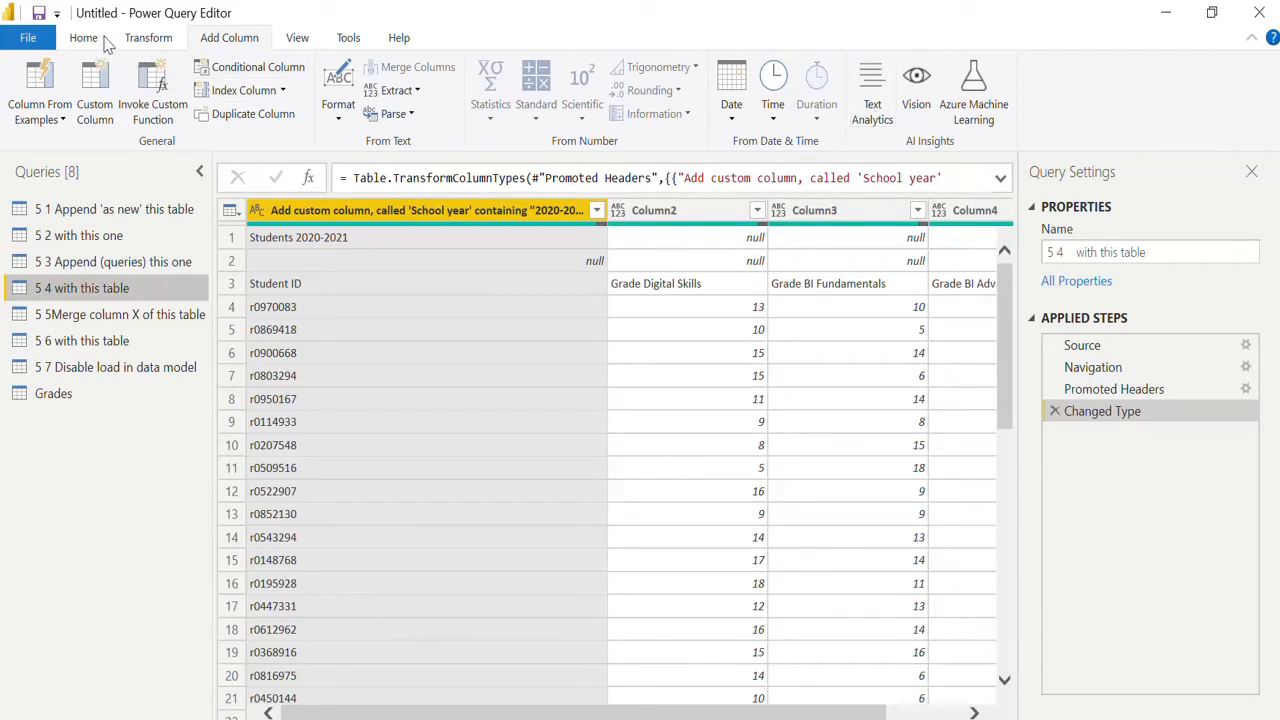
{"action": "left_click", "coordinate": [150, 39]}
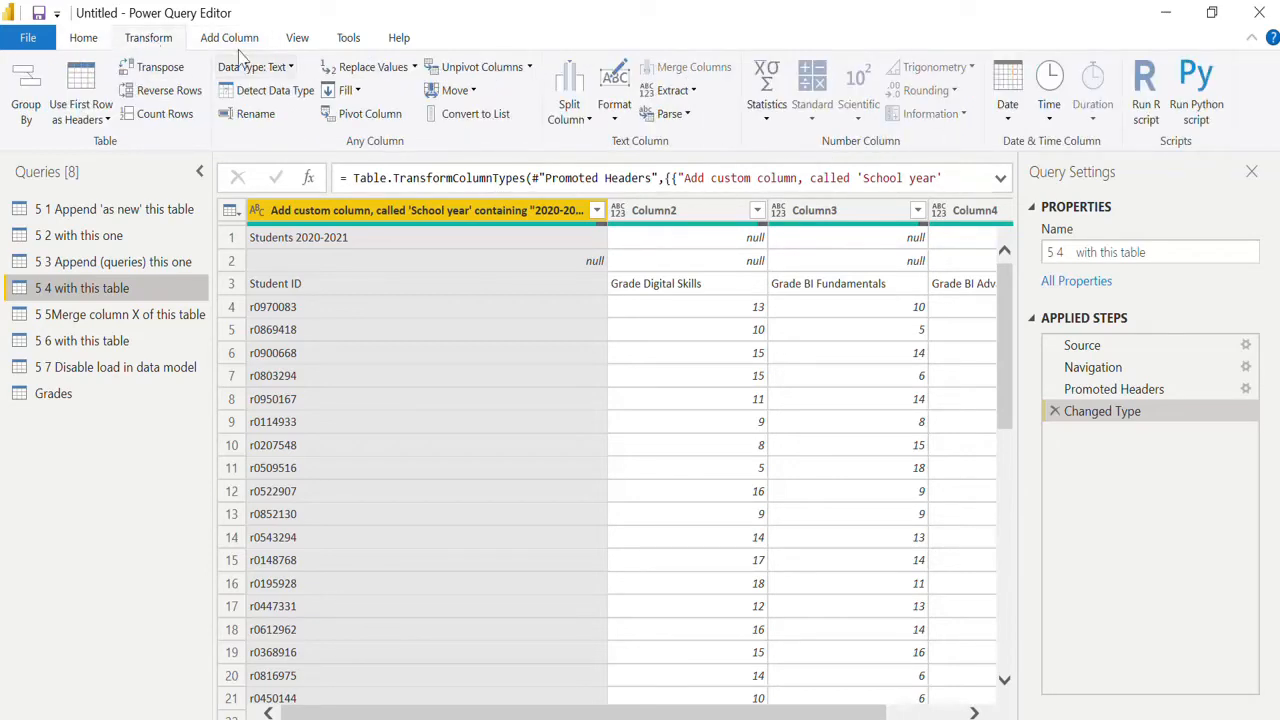
{"action": "left_click", "coordinate": [84, 80]}
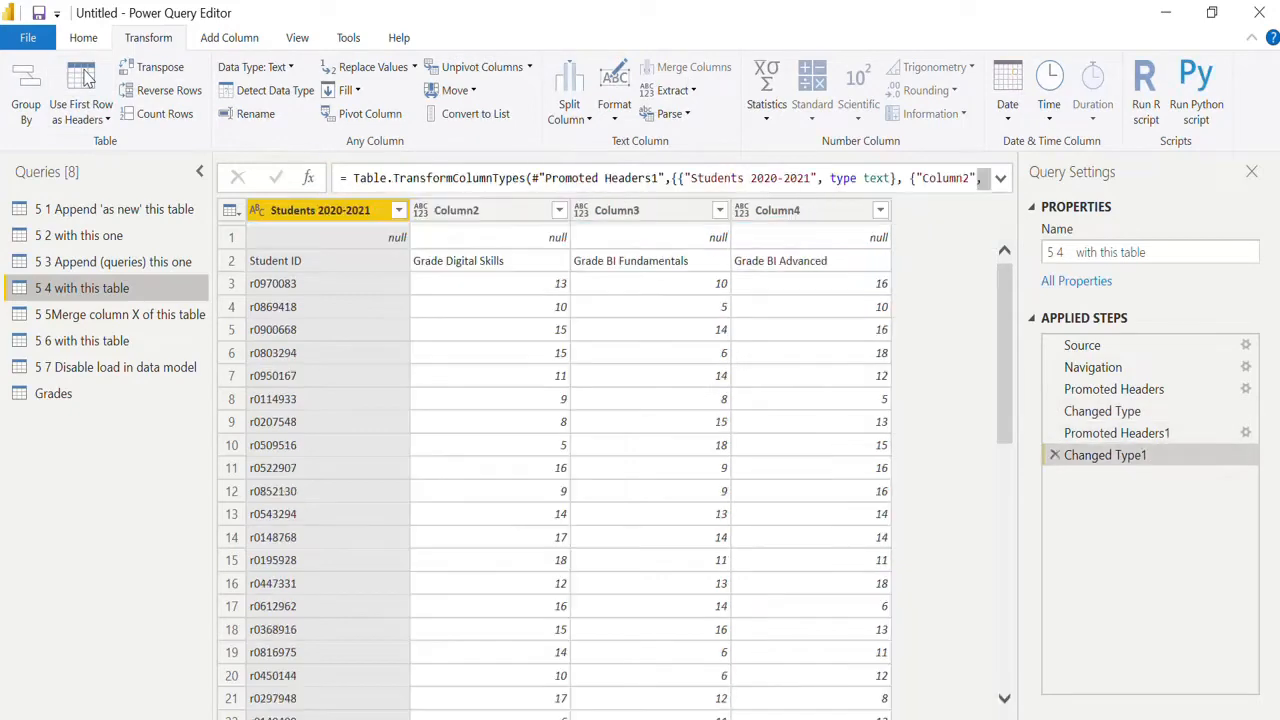
{"action": "left_click", "coordinate": [84, 80]}
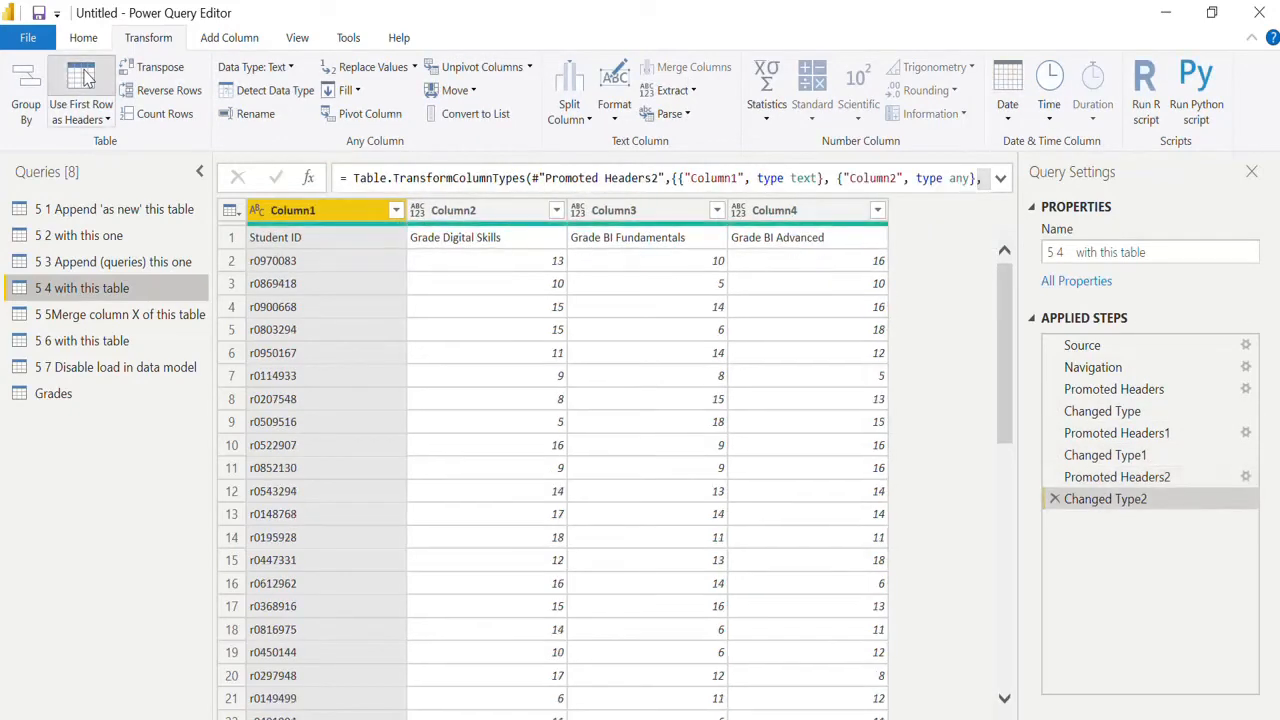
{"action": "left_click", "coordinate": [84, 80]}
Unpivot the Grade Digital Skills, Grade BI Fundamentals and Grade BI Advanced columns in the "5 4 with this table" query.
{"action": "left_click", "coordinate": [520, 212]}
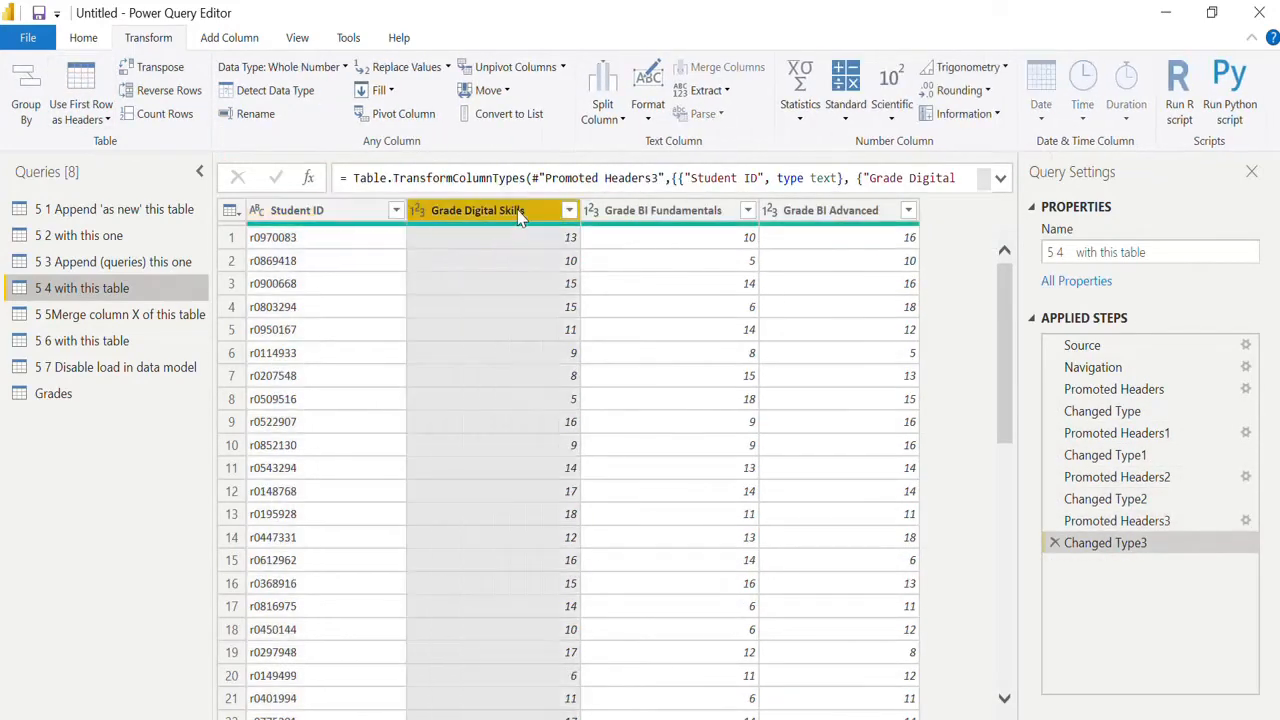
{"action": "left_click", "coordinate": [662, 210], "text": "ctrl"}
{"action": "left_click", "coordinate": [830, 210], "text": "ctrl"}
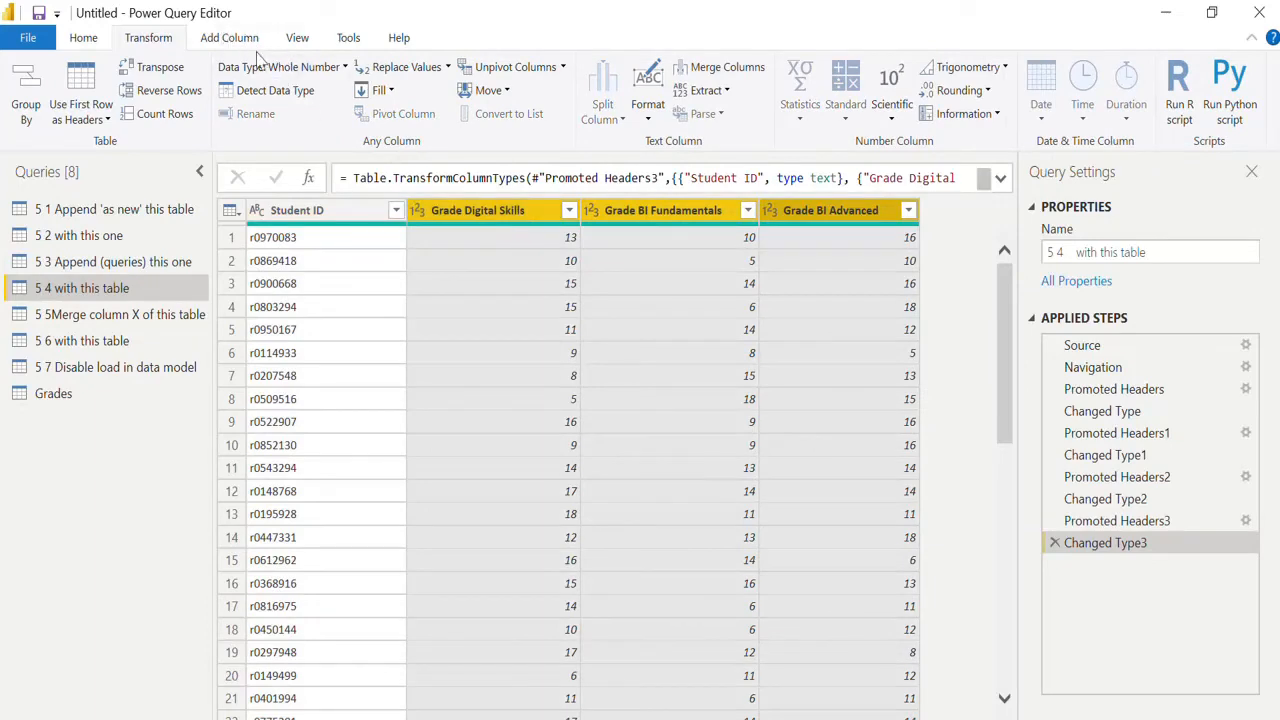
{"action": "left_click", "coordinate": [510, 75]}
Rename the Attribute column to Subject and the Value column to Grades in the "5 4 with this table" query.
{"action": "double_click", "coordinate": [483, 214]}
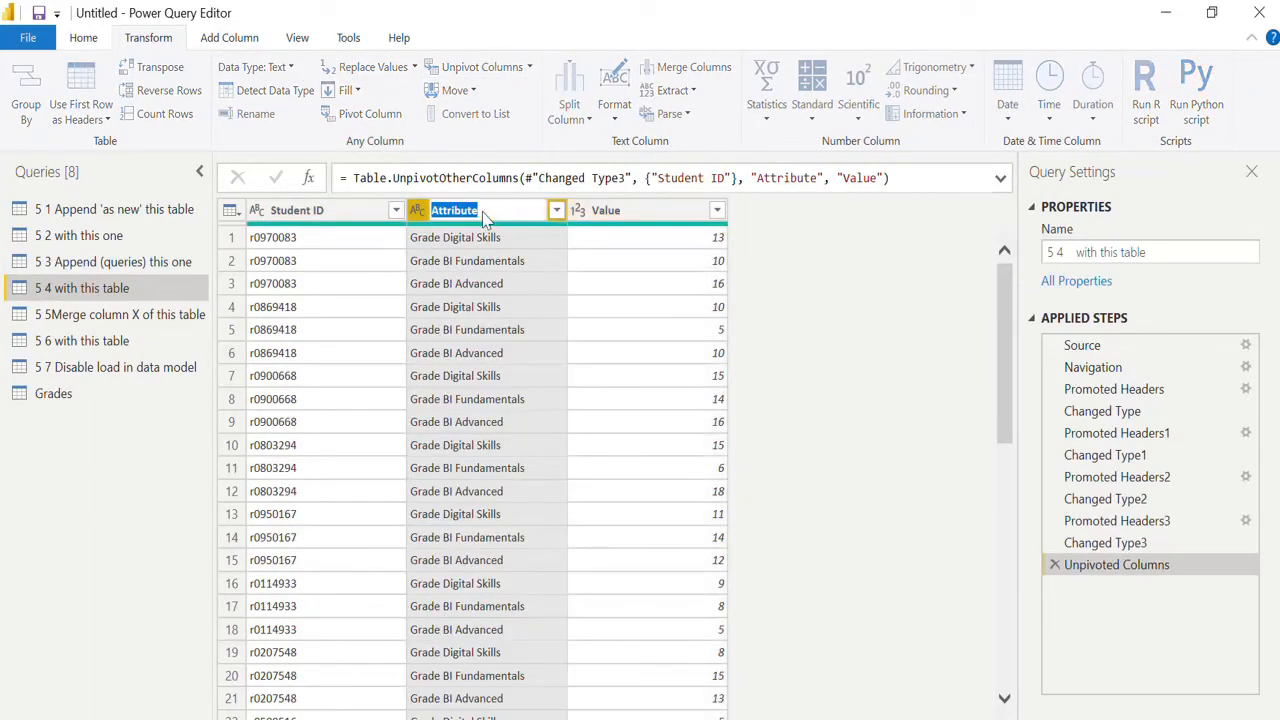
{"action": "type", "text": "Subject"}
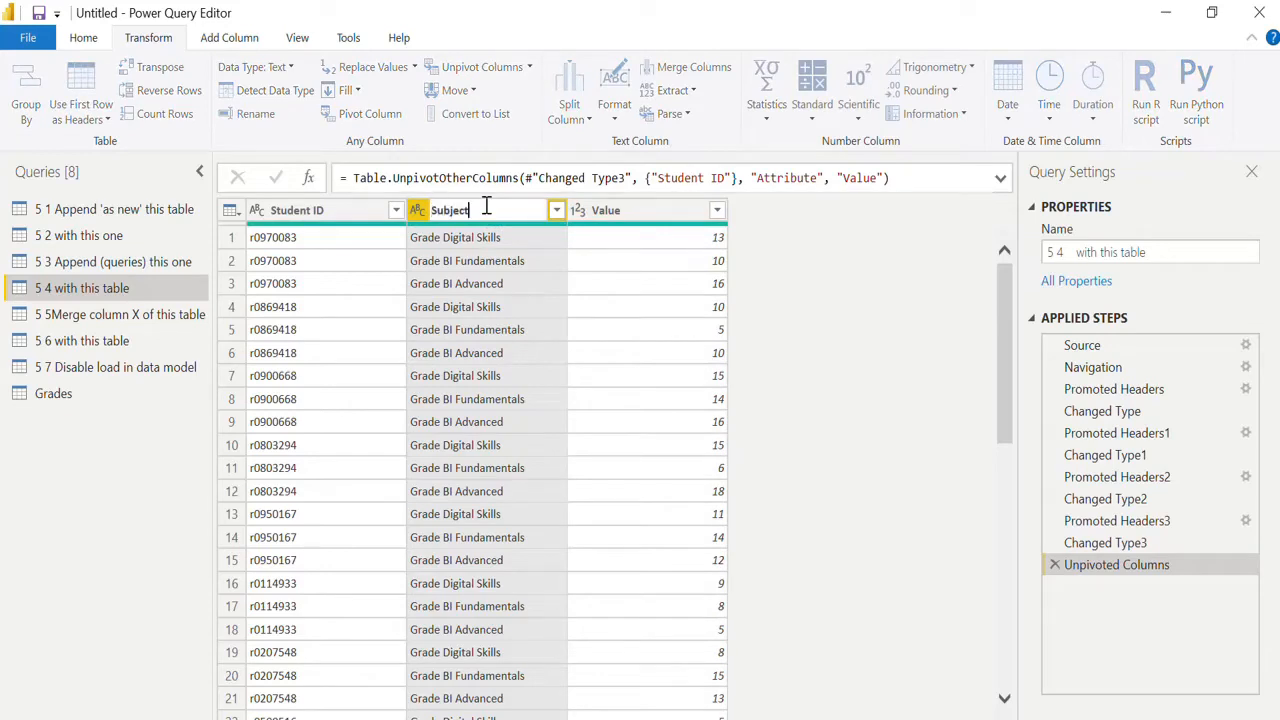
{"action": "key", "text": "Return"}
{"action": "double_click", "coordinate": [613, 212]}
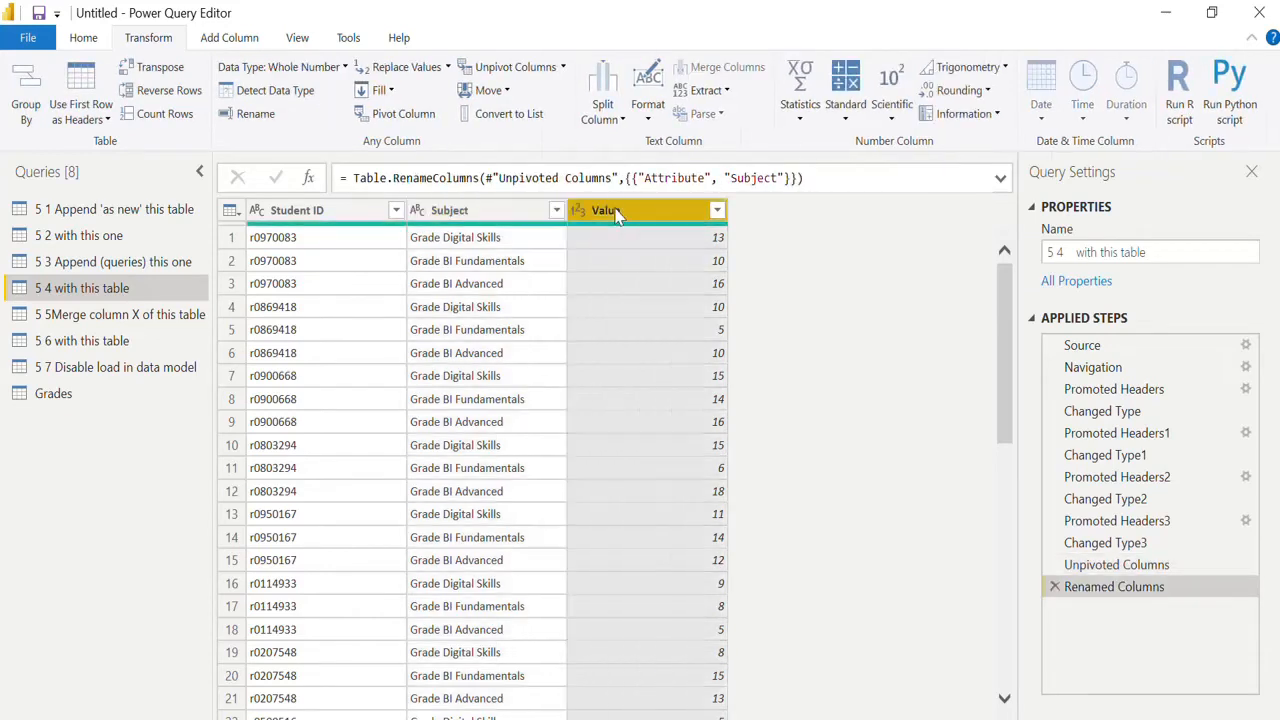
{"action": "type", "text": "Grades"}
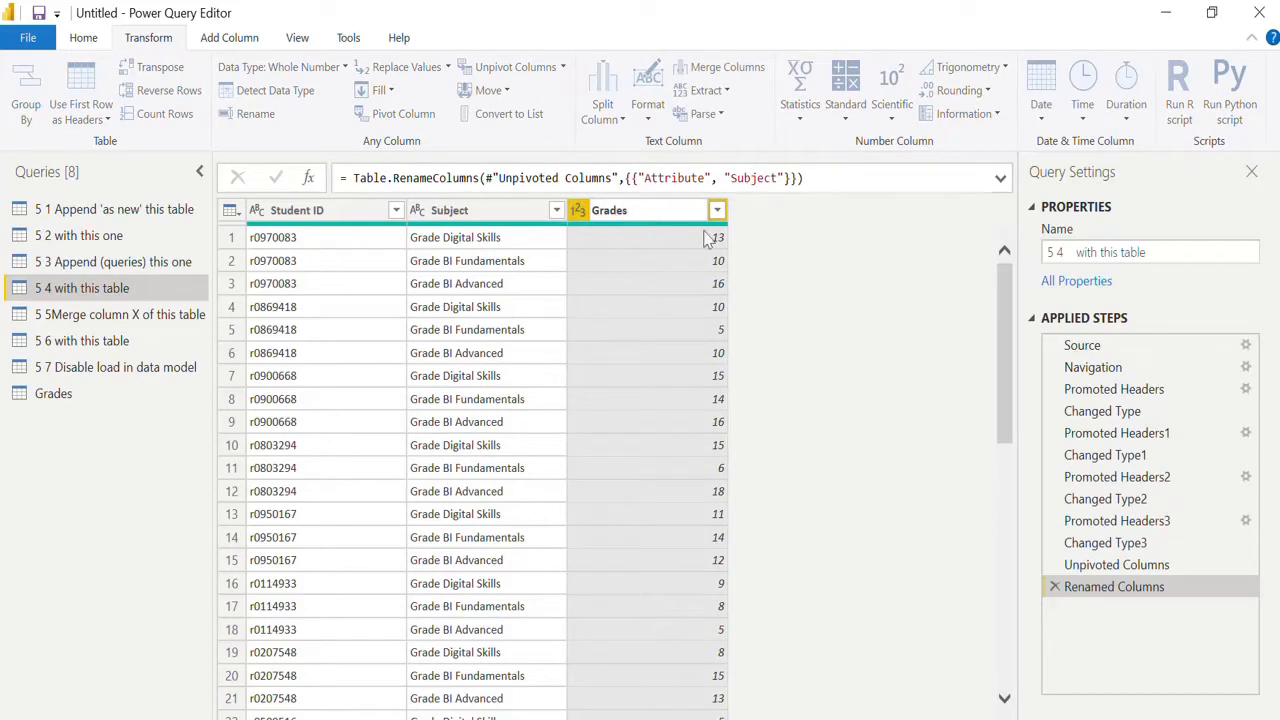
{"action": "key", "text": "Return"}
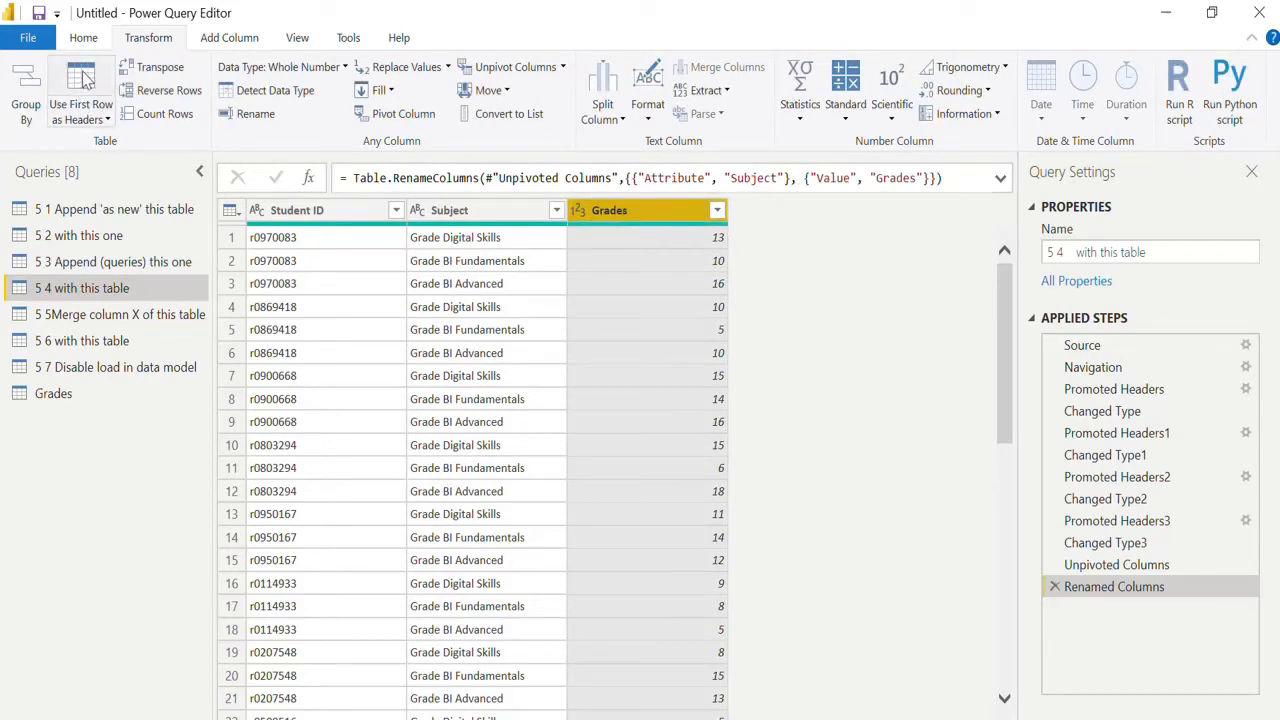
Add a custom column named Academic year with the formula "2021-2022" to the "5 4 with this table" query.
{"action": "left_click", "coordinate": [229, 38]}
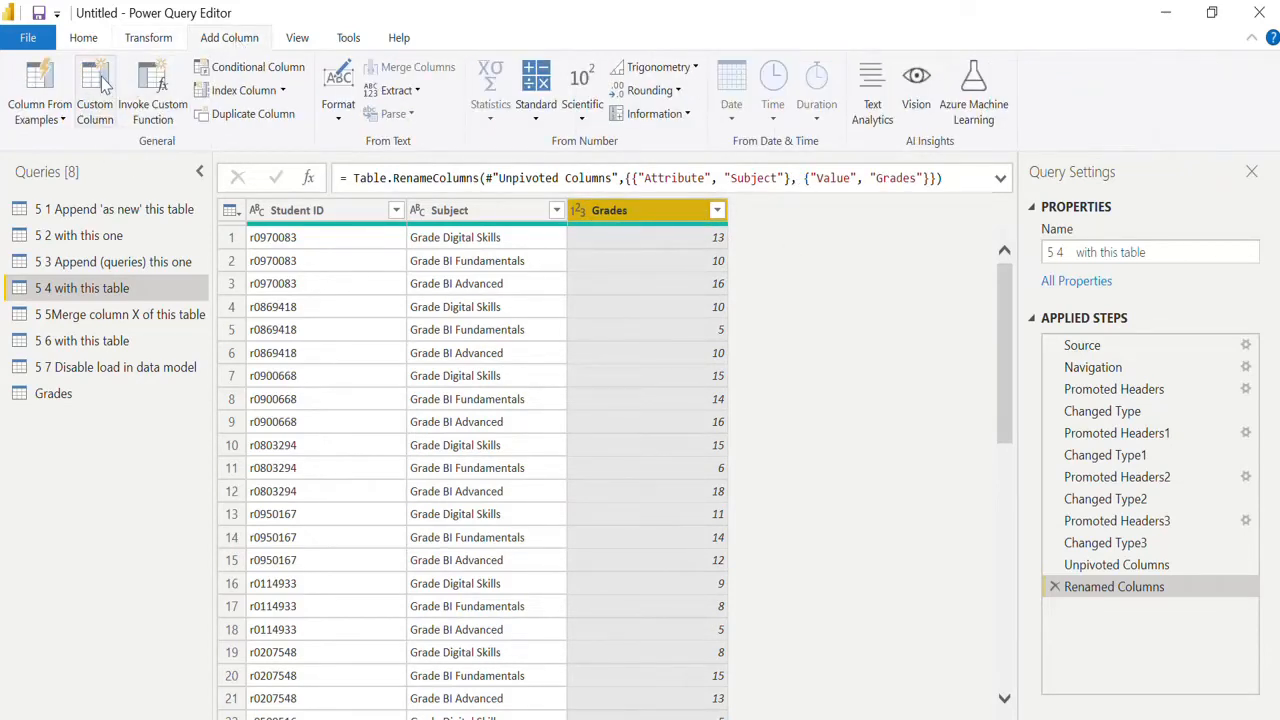
{"action": "left_click", "coordinate": [96, 92]}
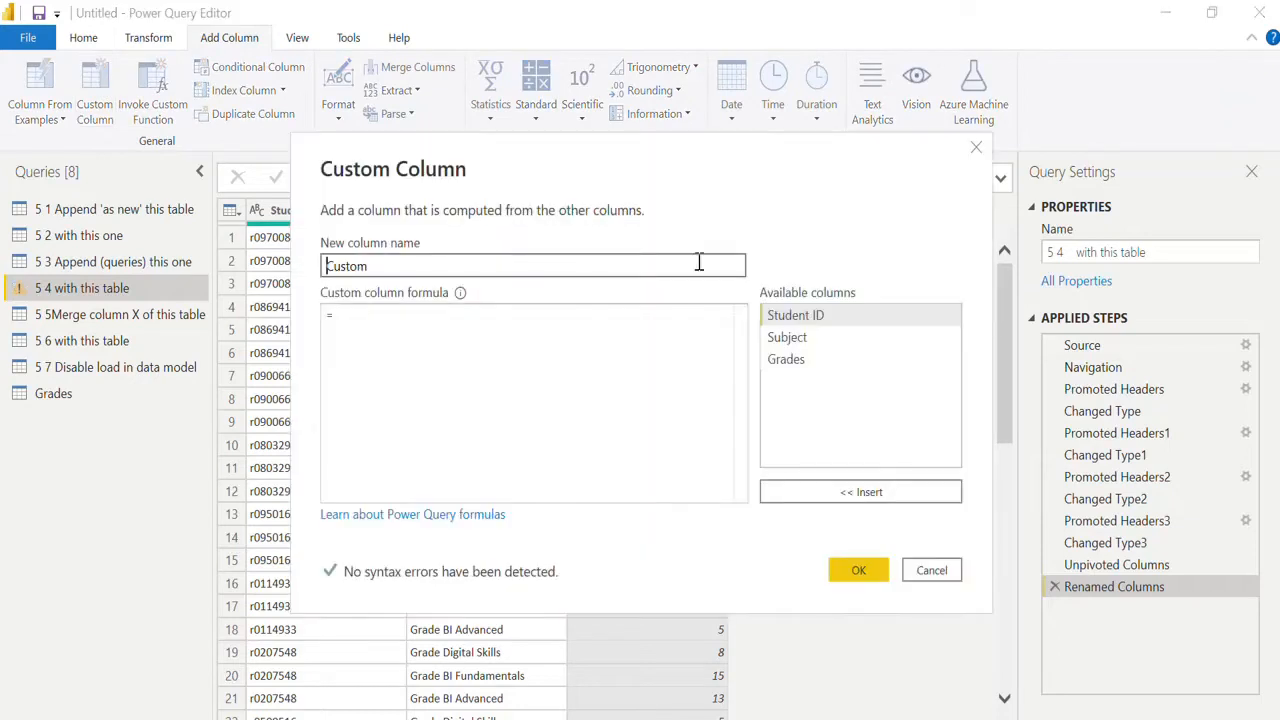
{"action": "type", "text": "Academic year"}
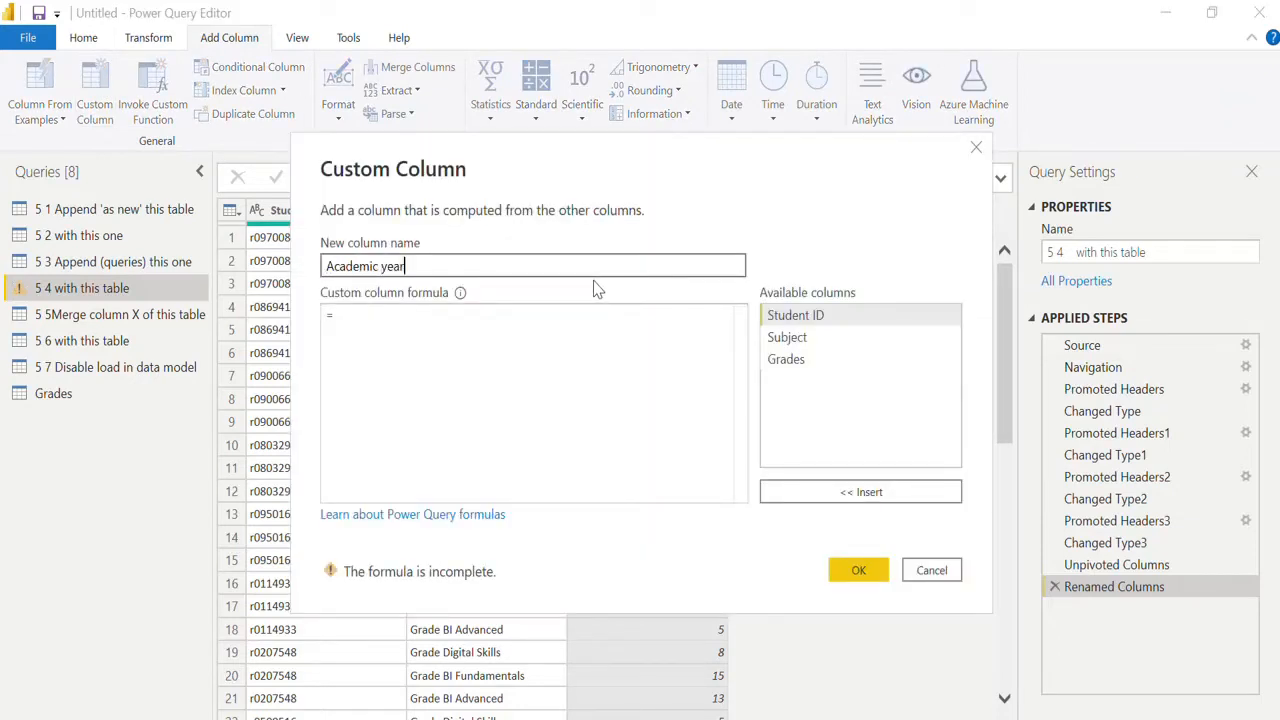
{"action": "key", "text": "Tab"}
{"action": "left_click", "coordinate": [482, 329]}
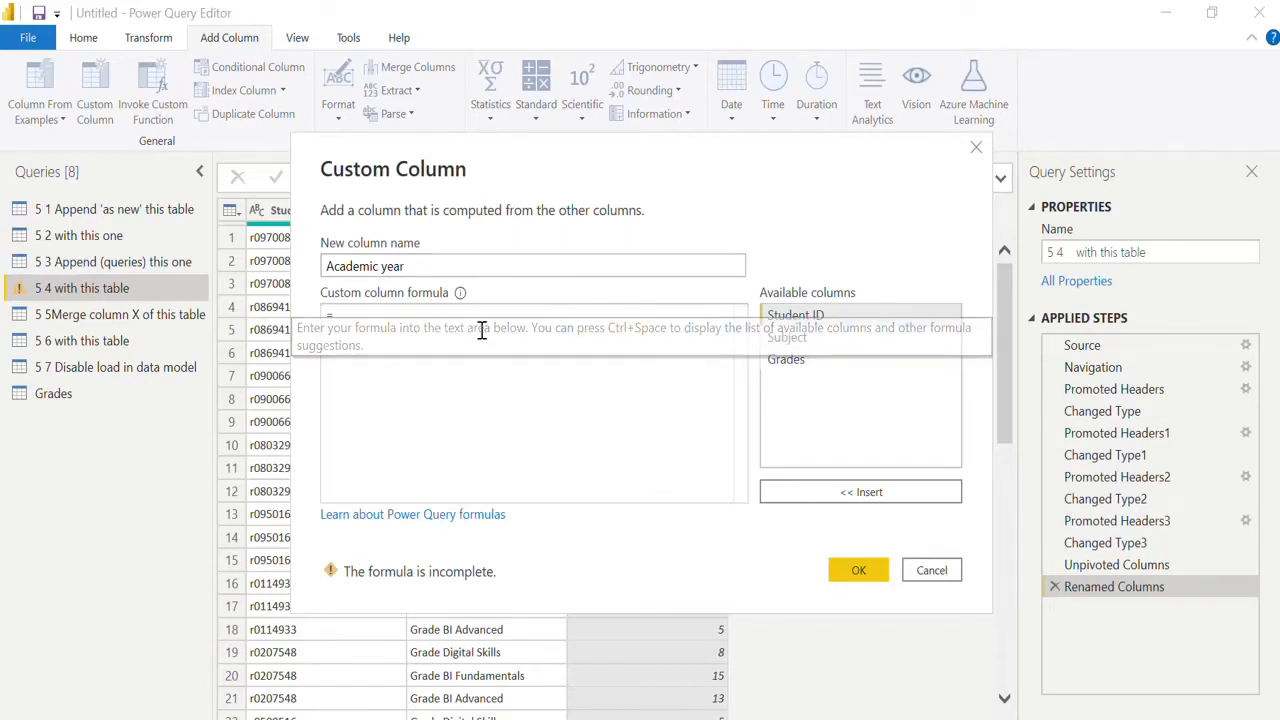
{"action": "type", "text": "\"2021-2022"}
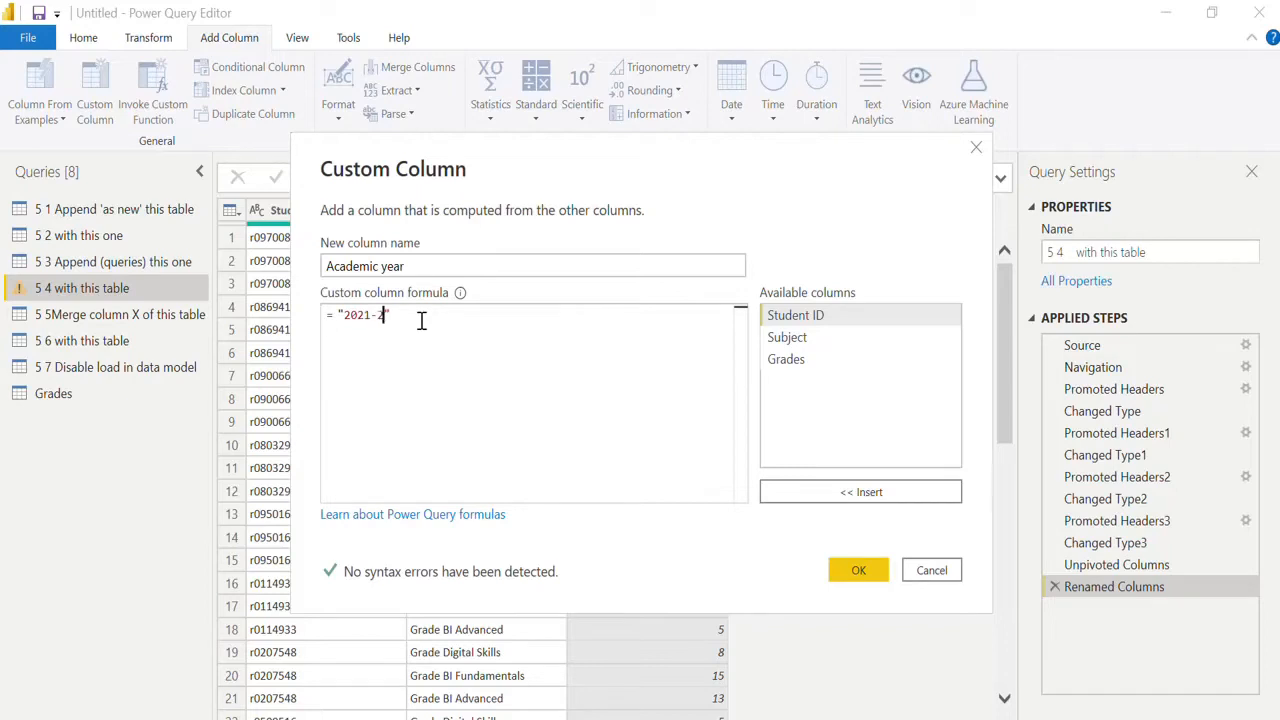
{"action": "left_click", "coordinate": [858, 571]}
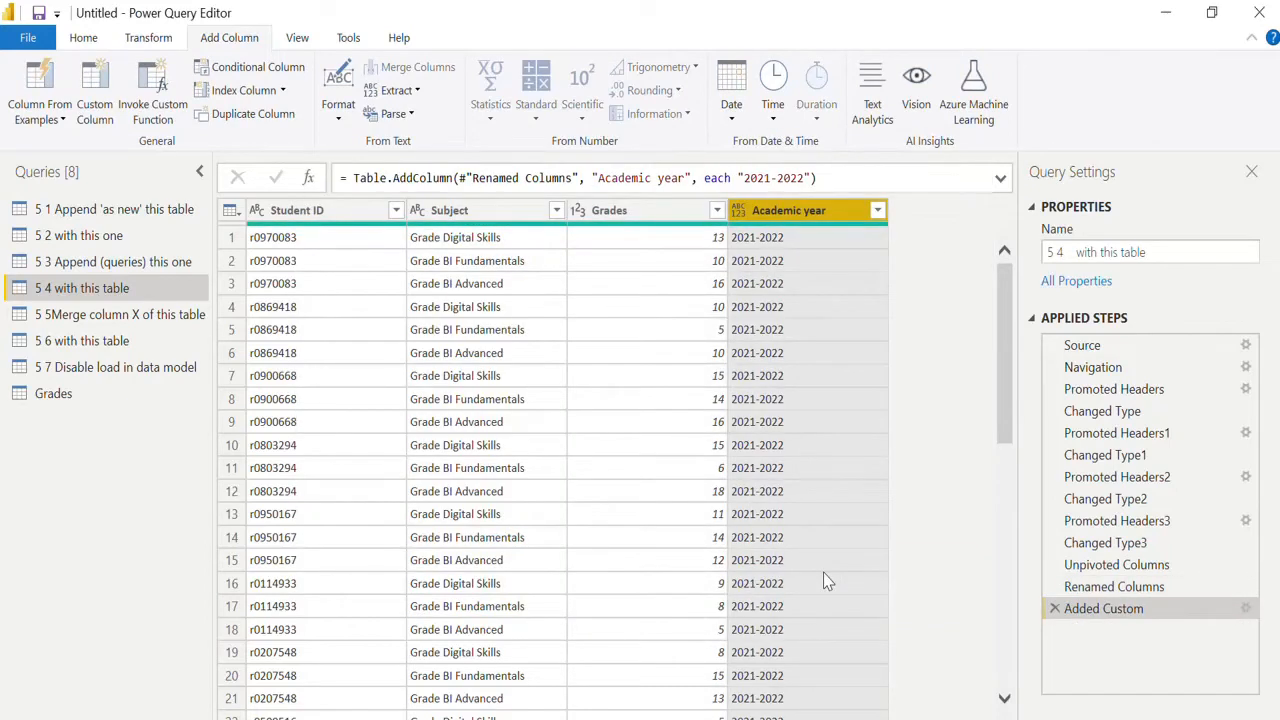
Check the column types against the 5 3 query and set the Academic year column to Text in "5 4 with this table".
{"action": "left_click", "coordinate": [137, 268]}
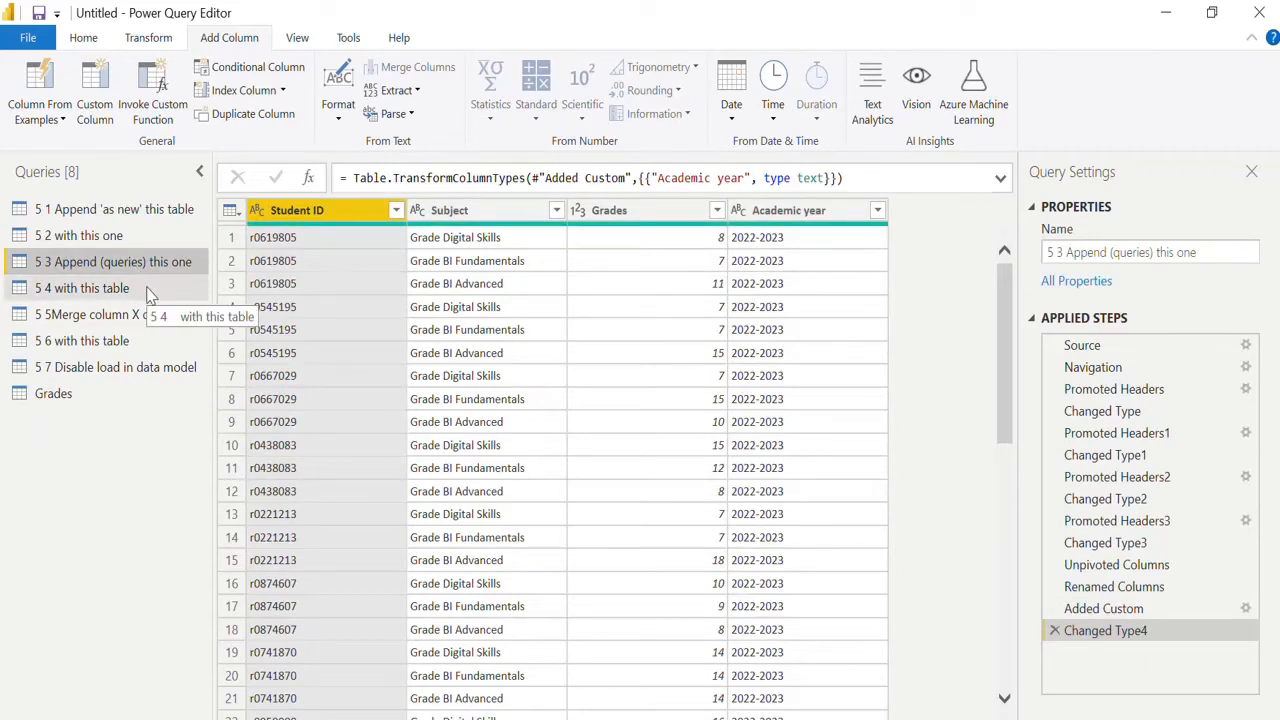
{"action": "left_click", "coordinate": [149, 291]}
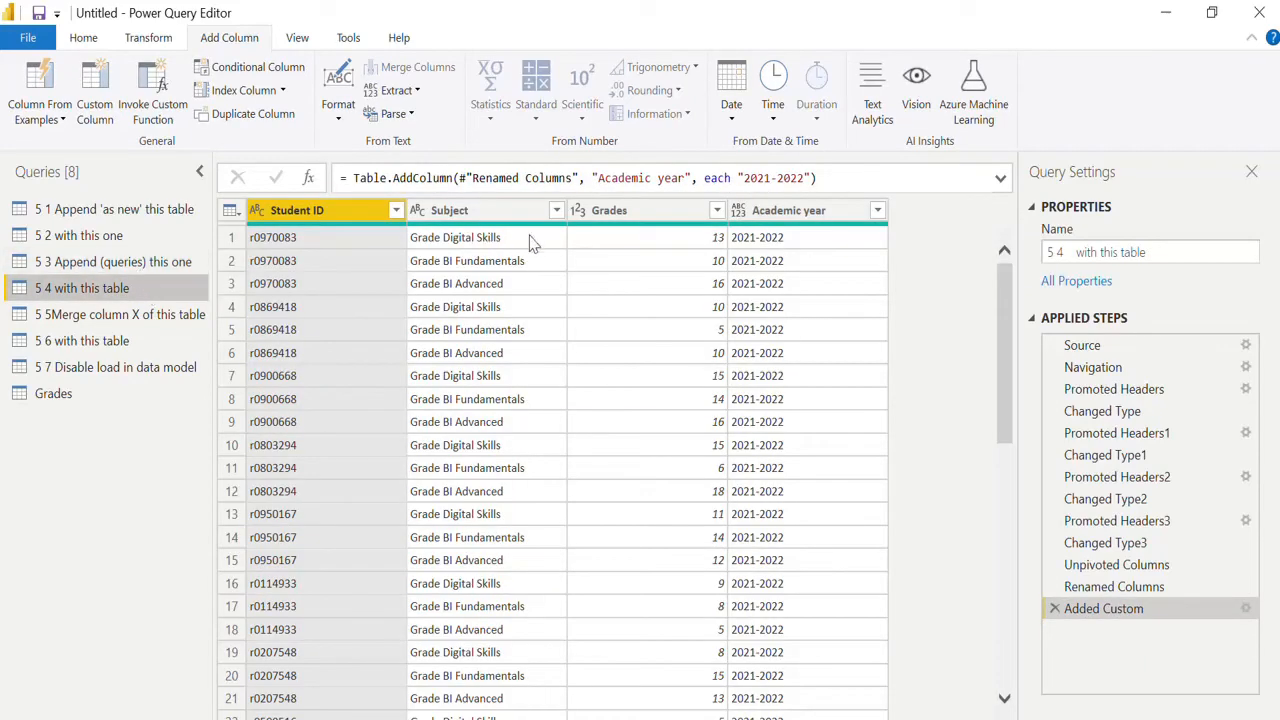
{"action": "left_click", "coordinate": [740, 212]}
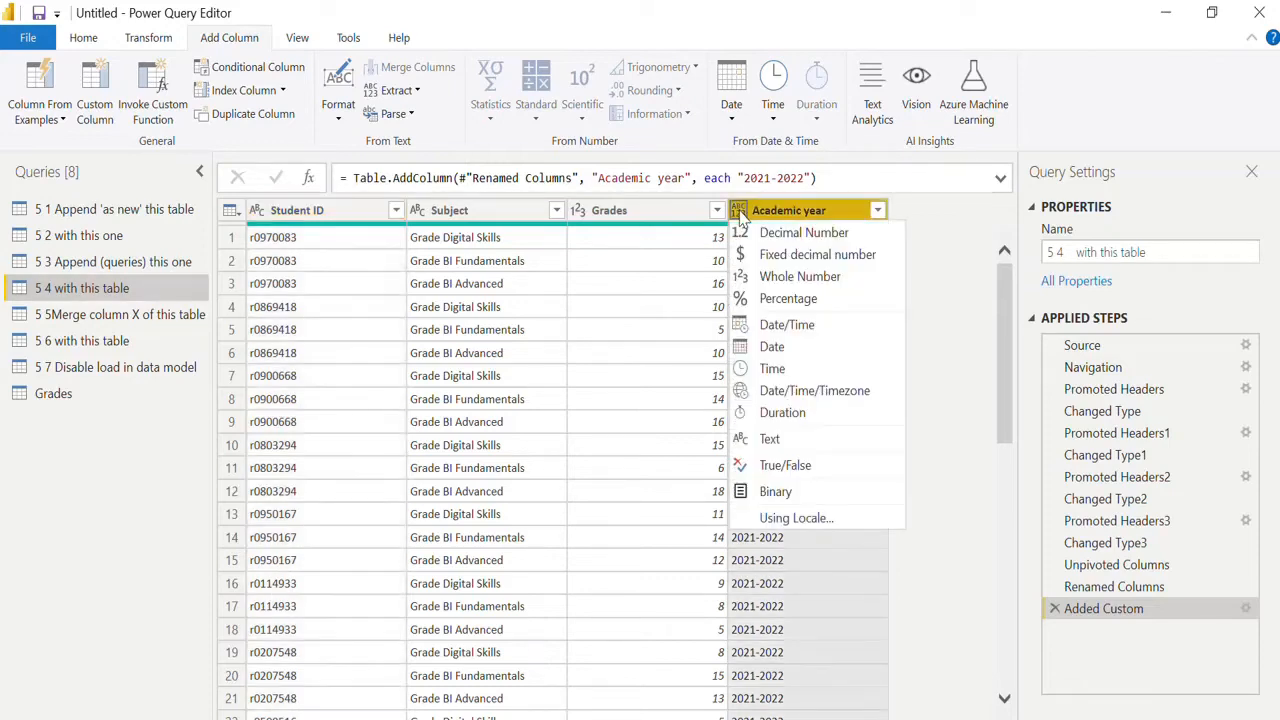
{"action": "left_click", "coordinate": [776, 445]}
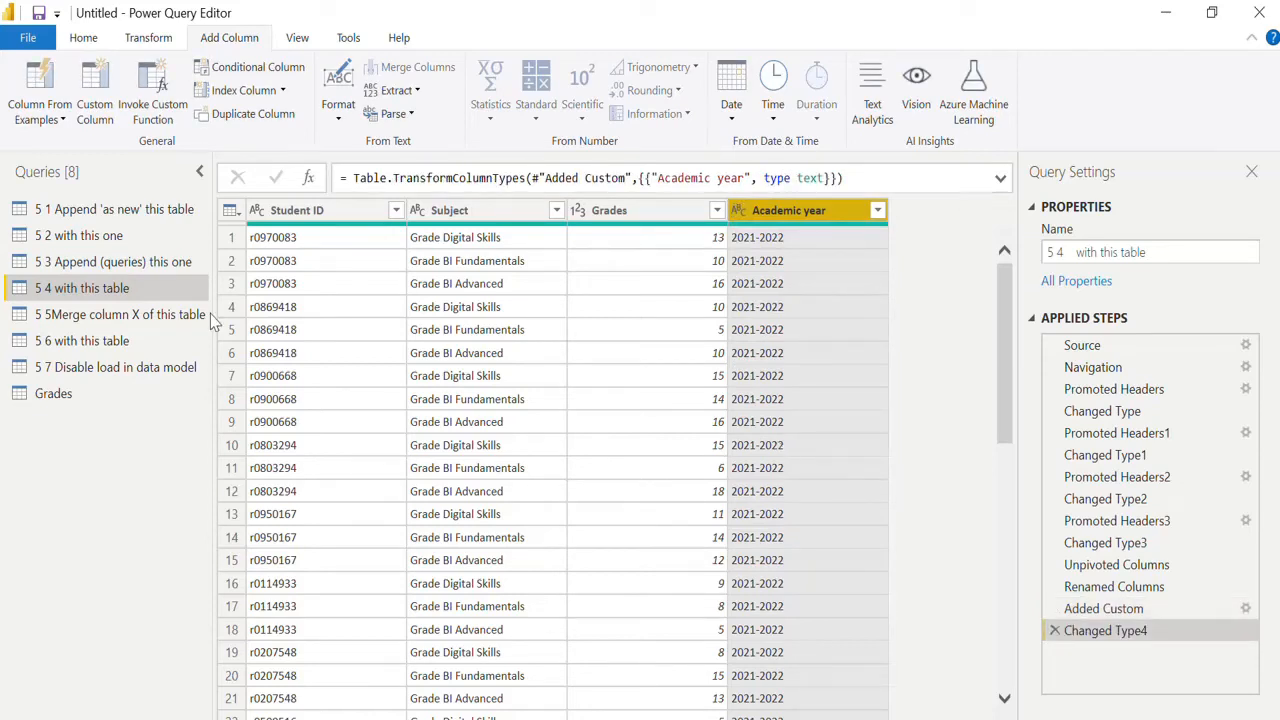
Compare the 5 3 and 5 4 queries and examine which Academic year values the "5 3 Append (queries) this one" query contains.
{"action": "left_click", "coordinate": [118, 264]}
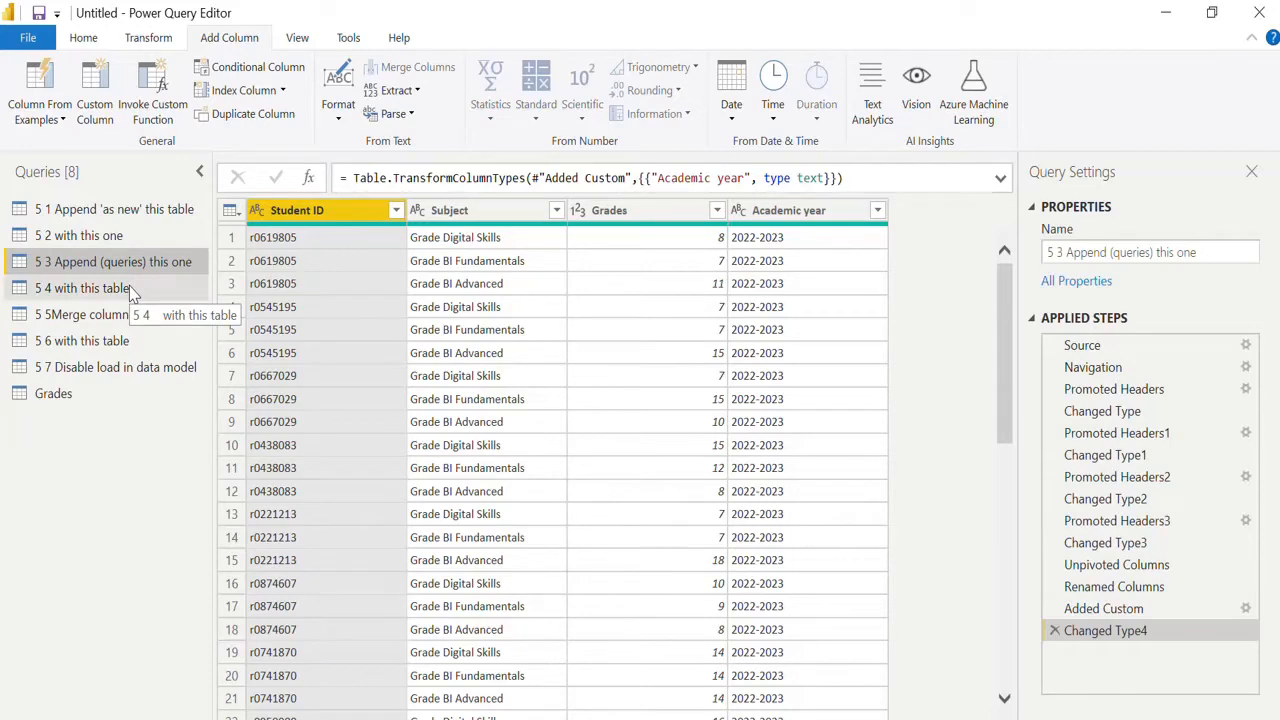
{"action": "left_click", "coordinate": [130, 290]}
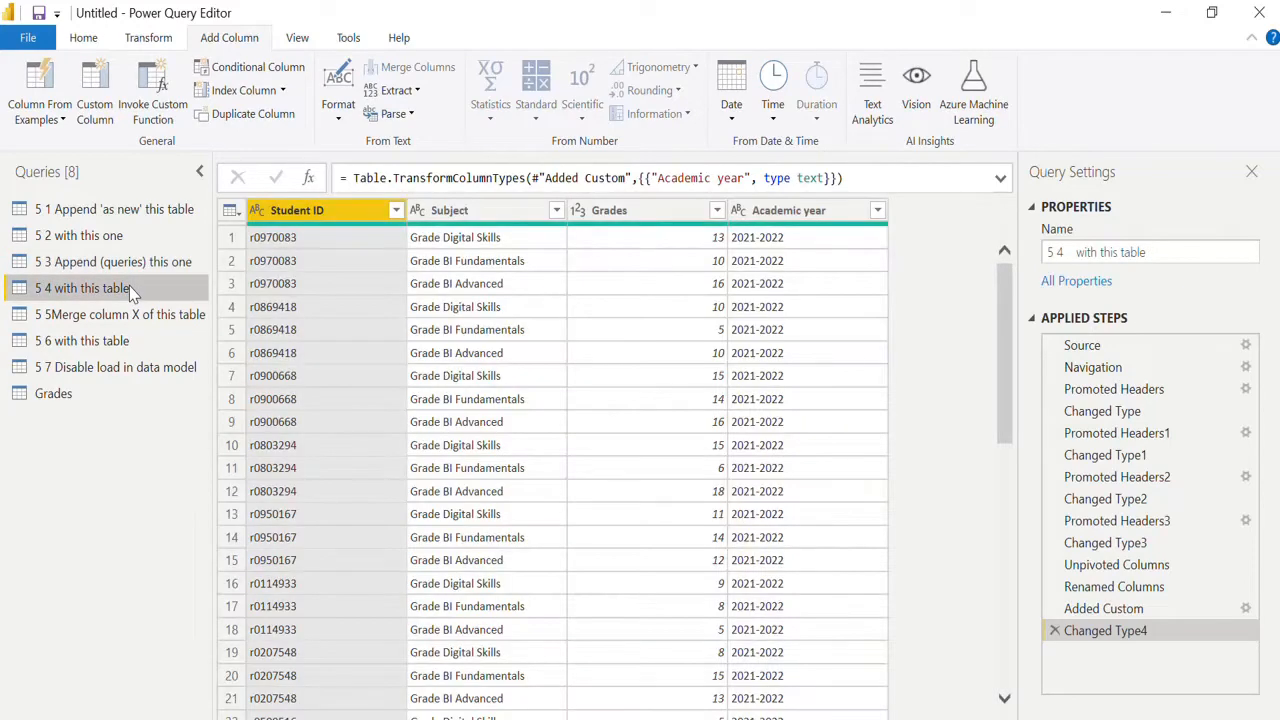
{"action": "left_click", "coordinate": [135, 268]}
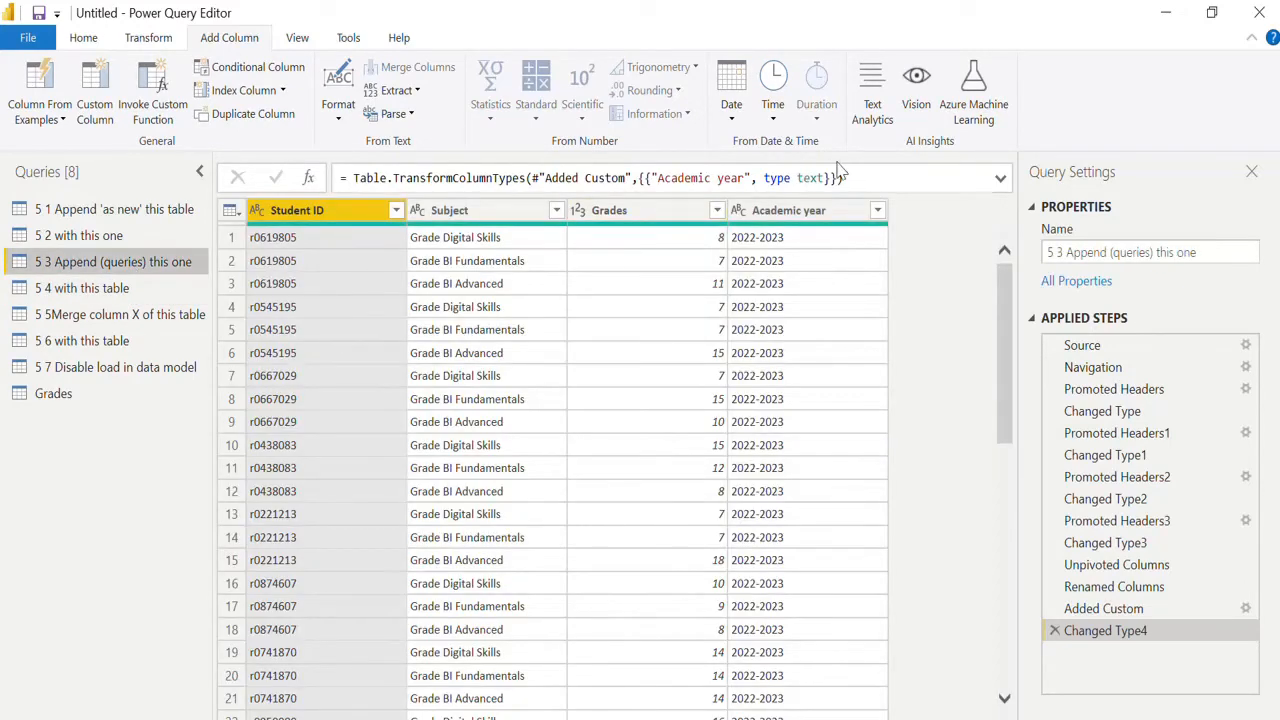
{"action": "left_click", "coordinate": [88, 38]}
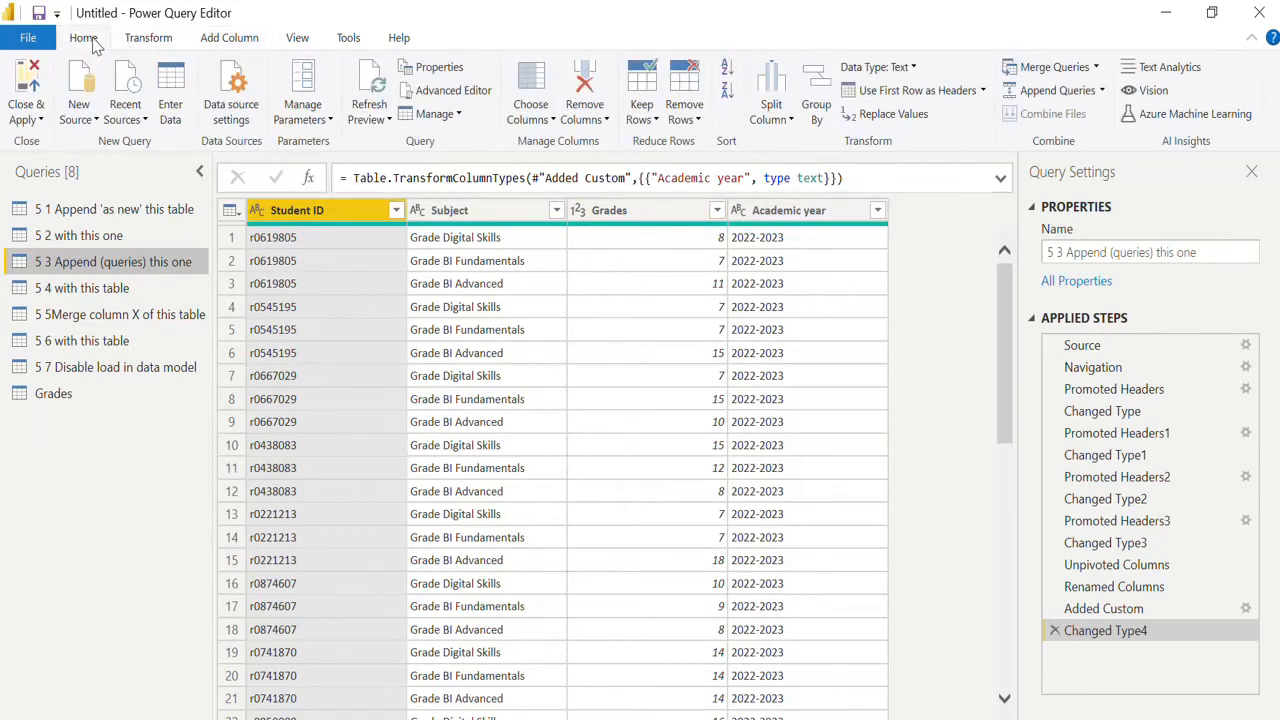
{"action": "left_click", "coordinate": [1103, 91]}
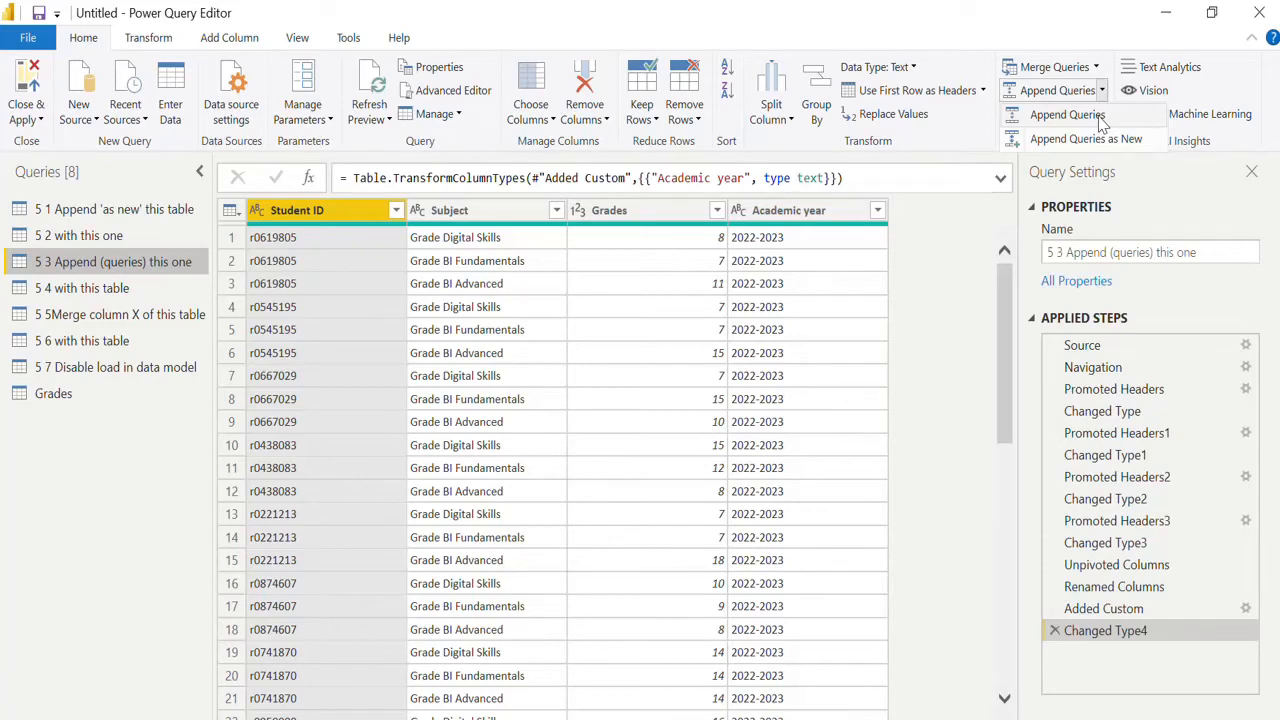
{"action": "left_click", "coordinate": [877, 212]}
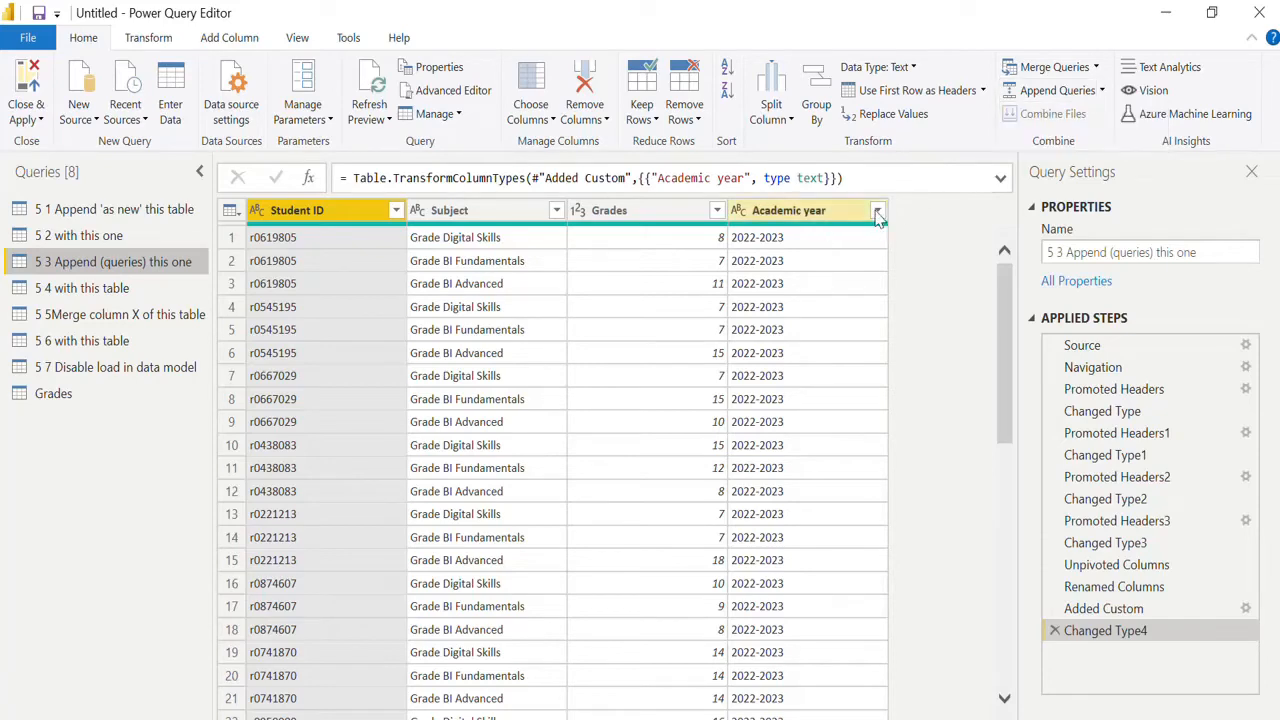
{"action": "left_click", "coordinate": [877, 212]}
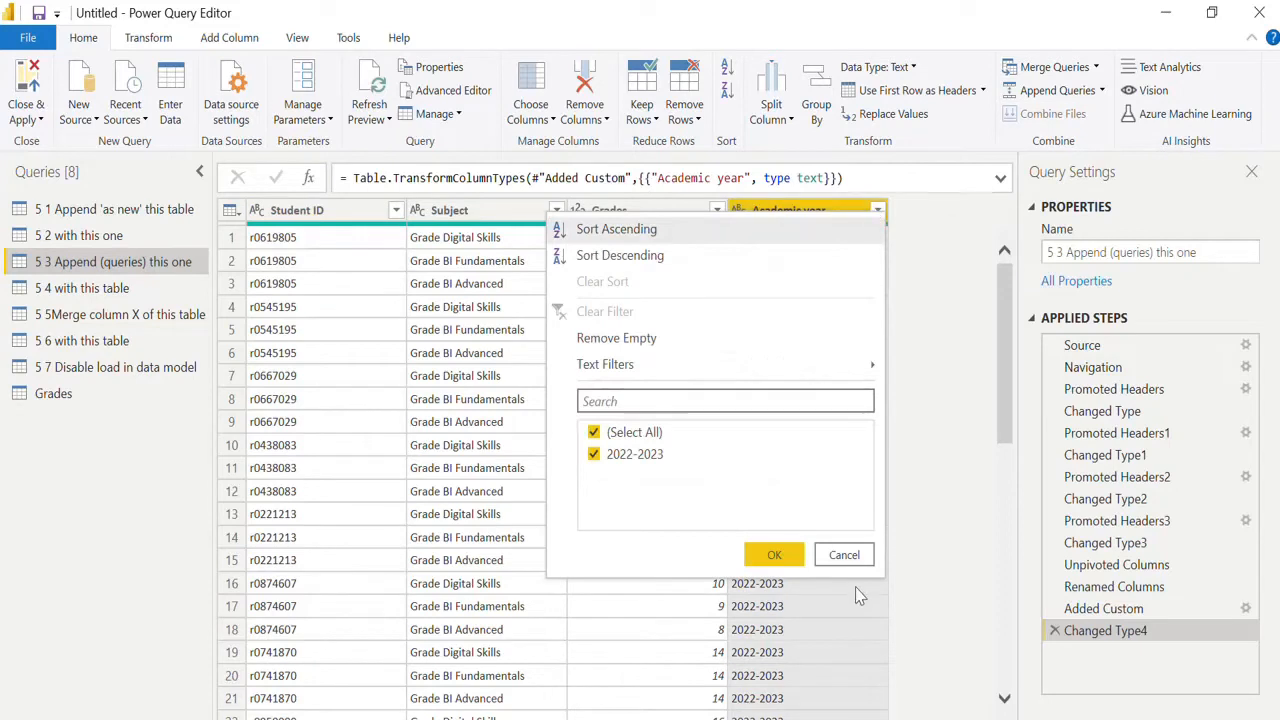
{"action": "left_click", "coordinate": [846, 557]}
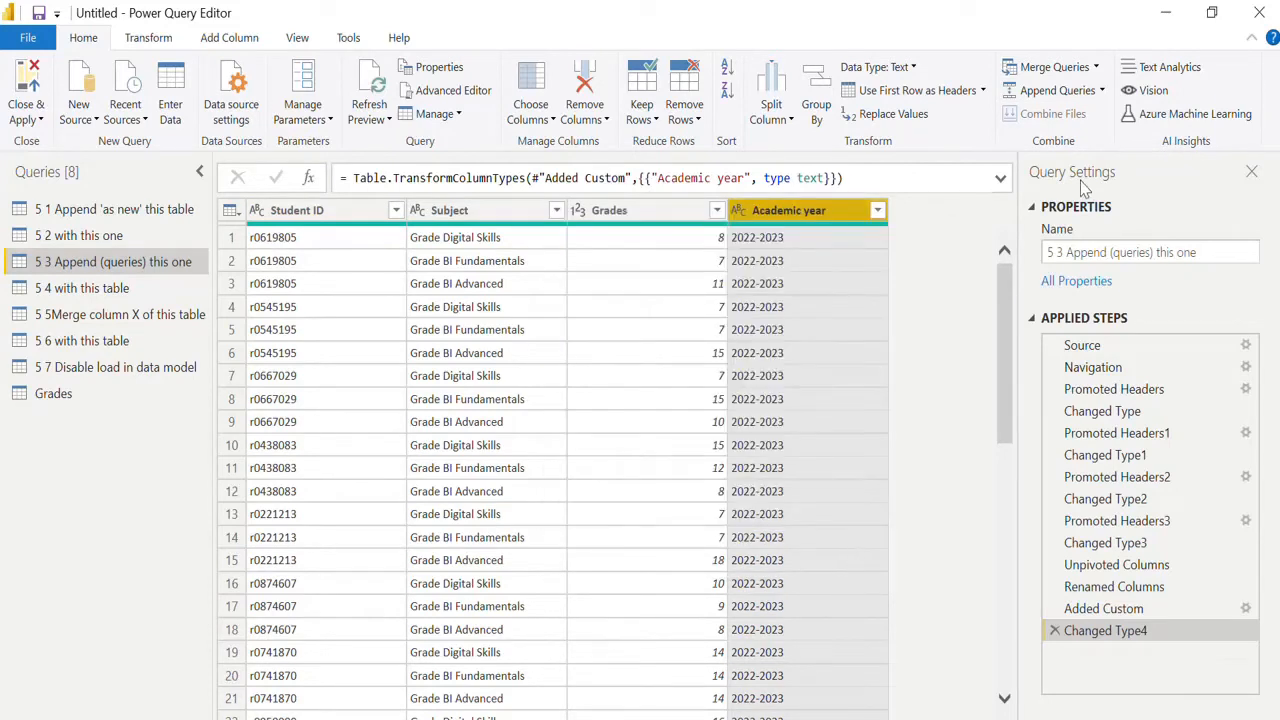
Append the "5 4 with this table" query into the existing "5 3 Append (queries) this one" query.
{"action": "left_click", "coordinate": [1103, 91]}
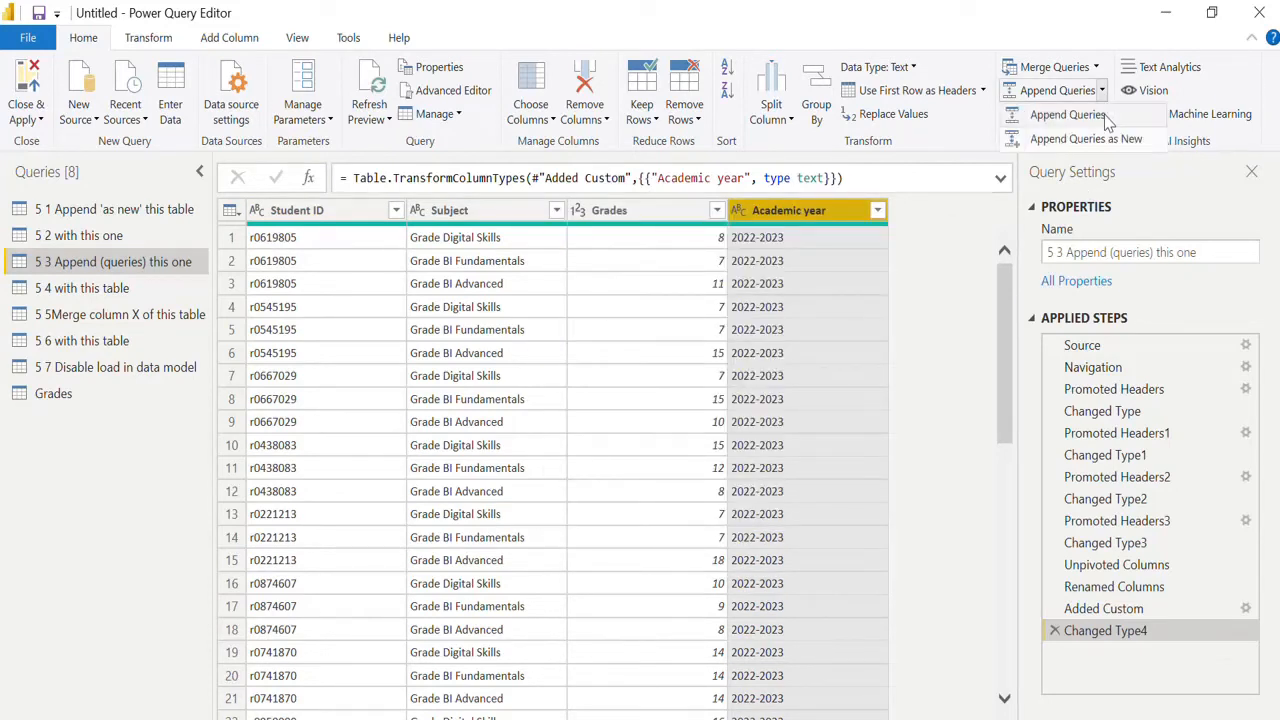
{"action": "left_click", "coordinate": [1067, 115]}
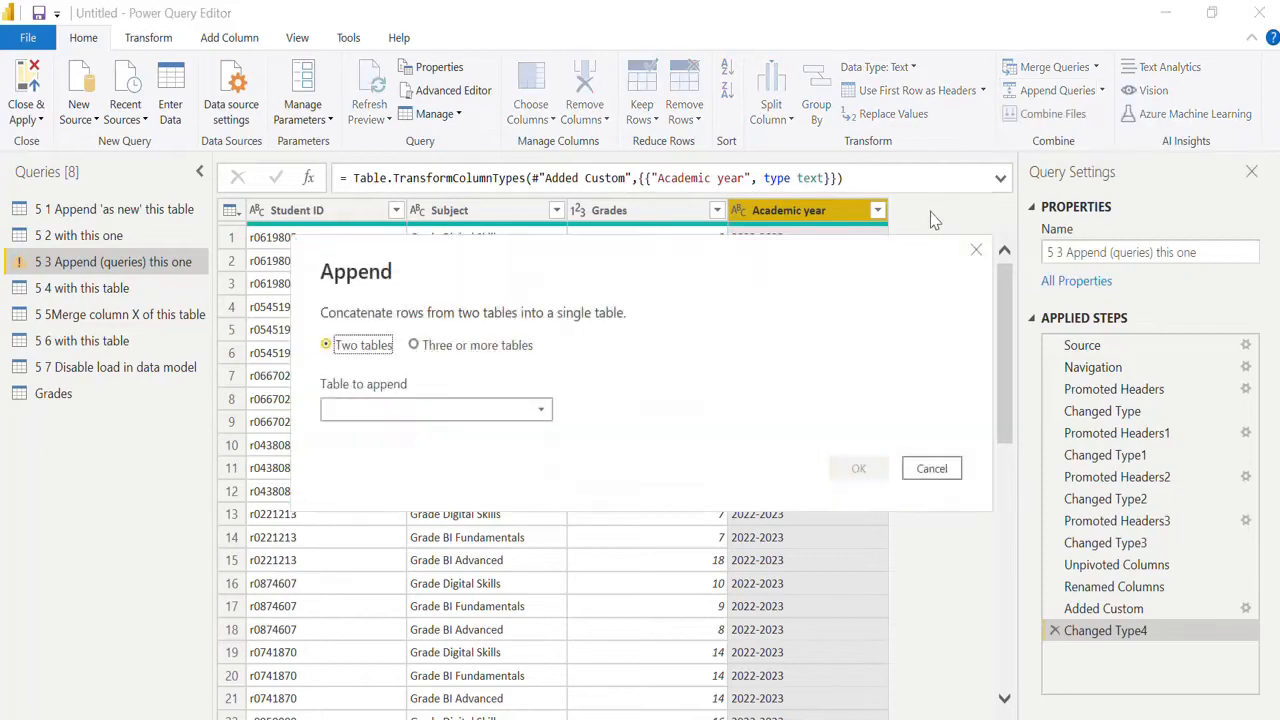
{"action": "left_click", "coordinate": [480, 410]}
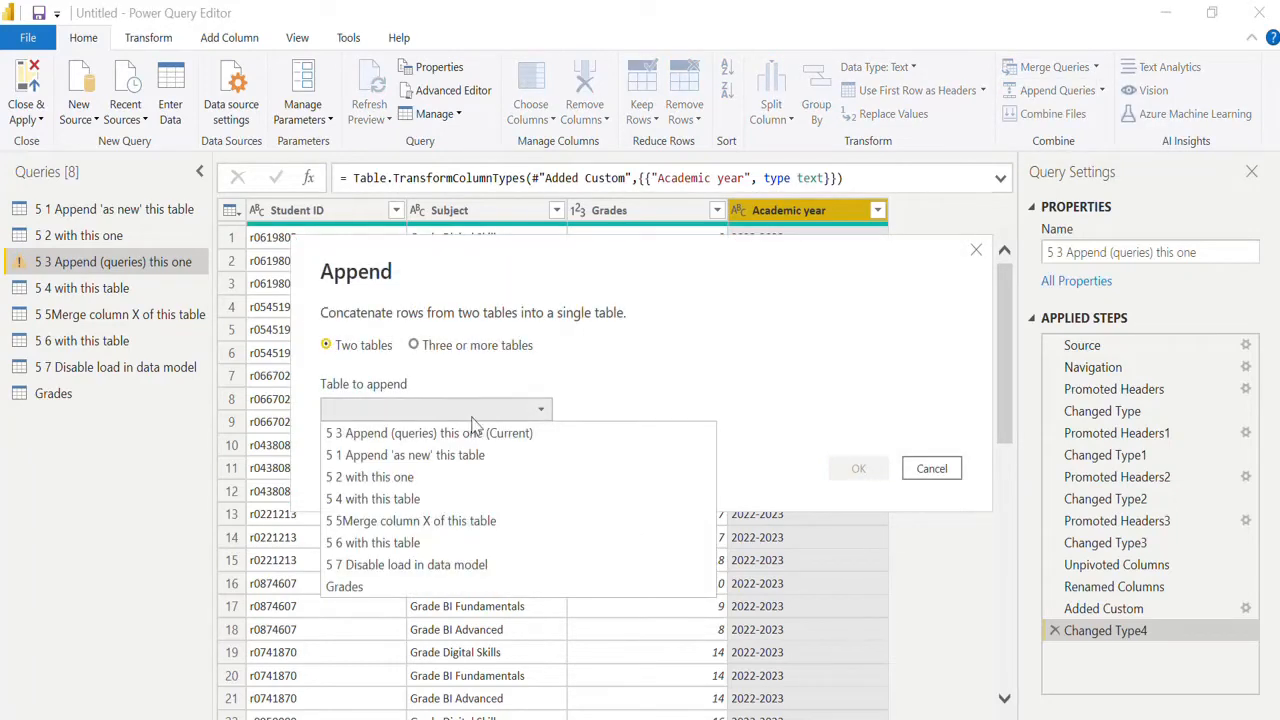
{"action": "left_click", "coordinate": [433, 500]}
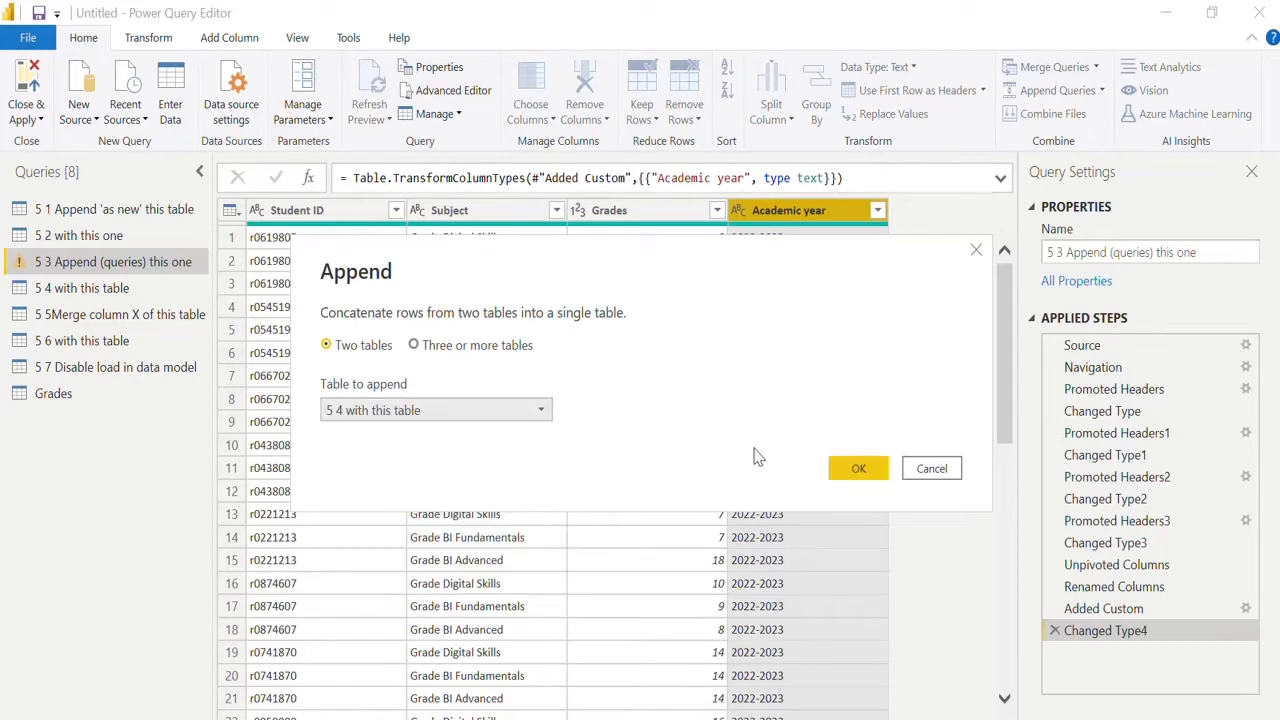
{"action": "left_click", "coordinate": [863, 469]}
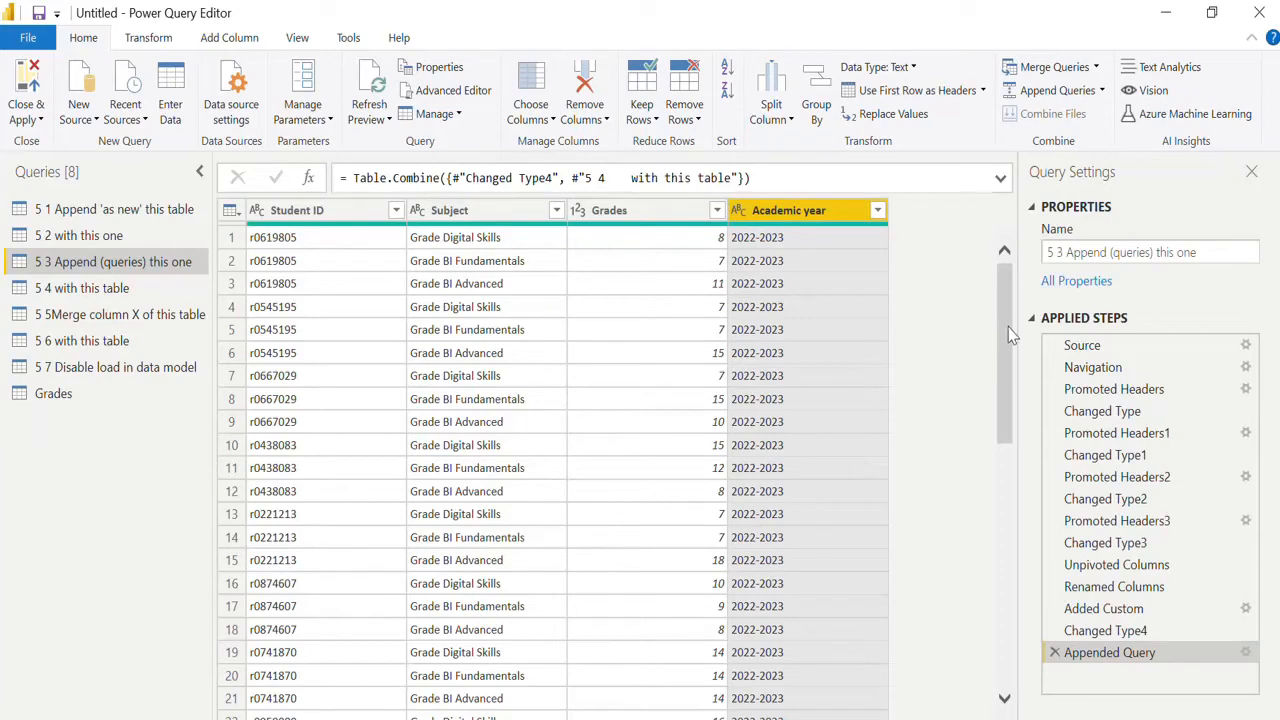
Check the Academic year values in the appended 5 3 query and examine the contents of the 5 5 and 5 6 queries.
{"action": "left_click_drag", "start_coordinate": [1007, 319], "coordinate": [1010, 278]}
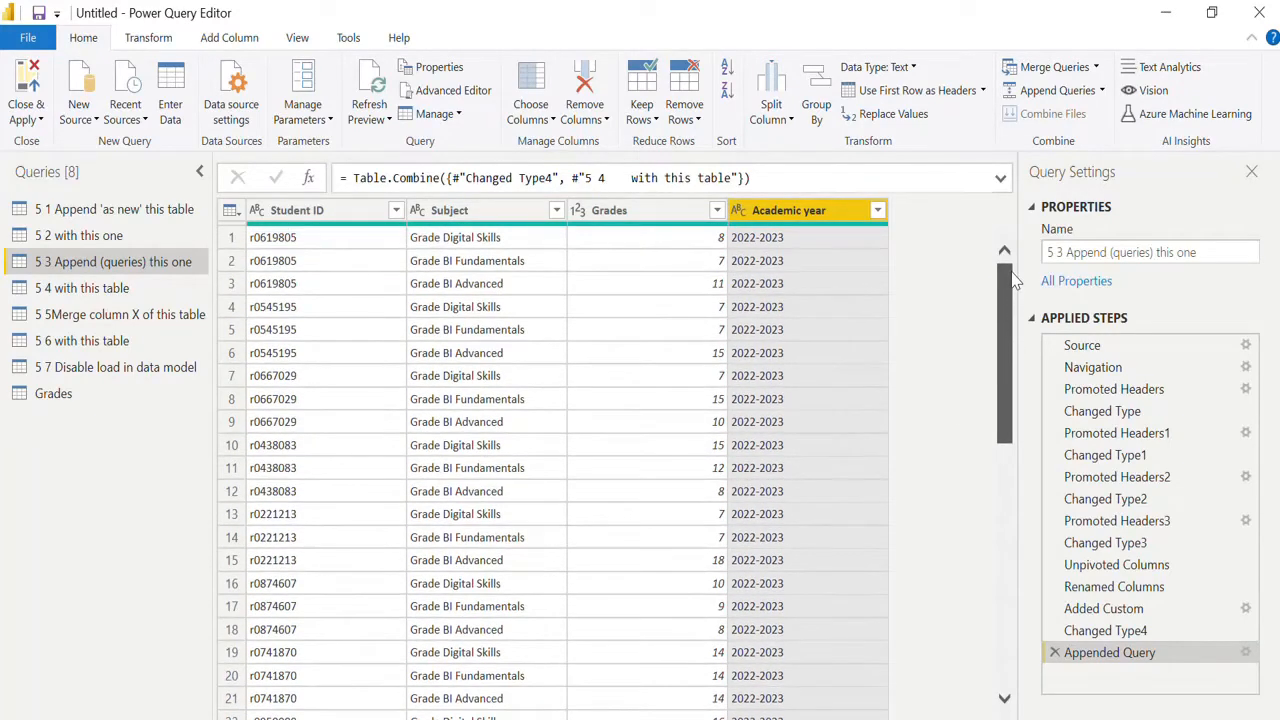
{"action": "left_click", "coordinate": [877, 211]}
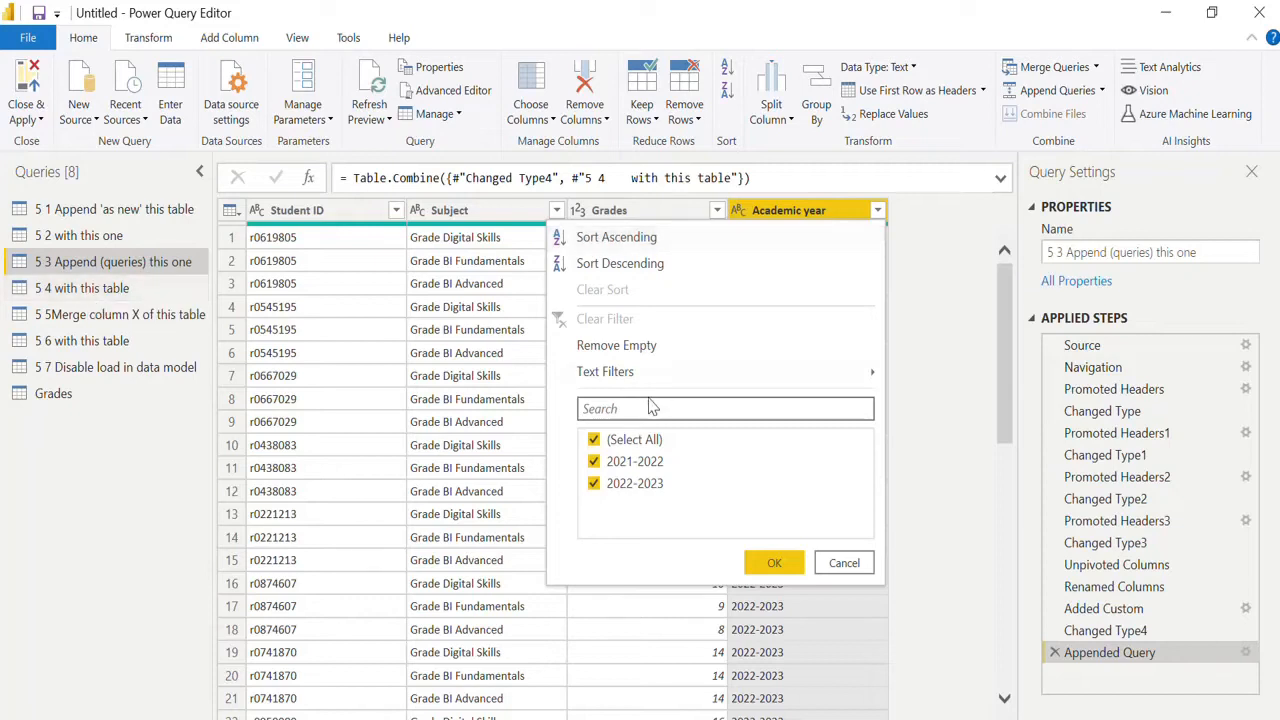
{"action": "left_click", "coordinate": [843, 564]}
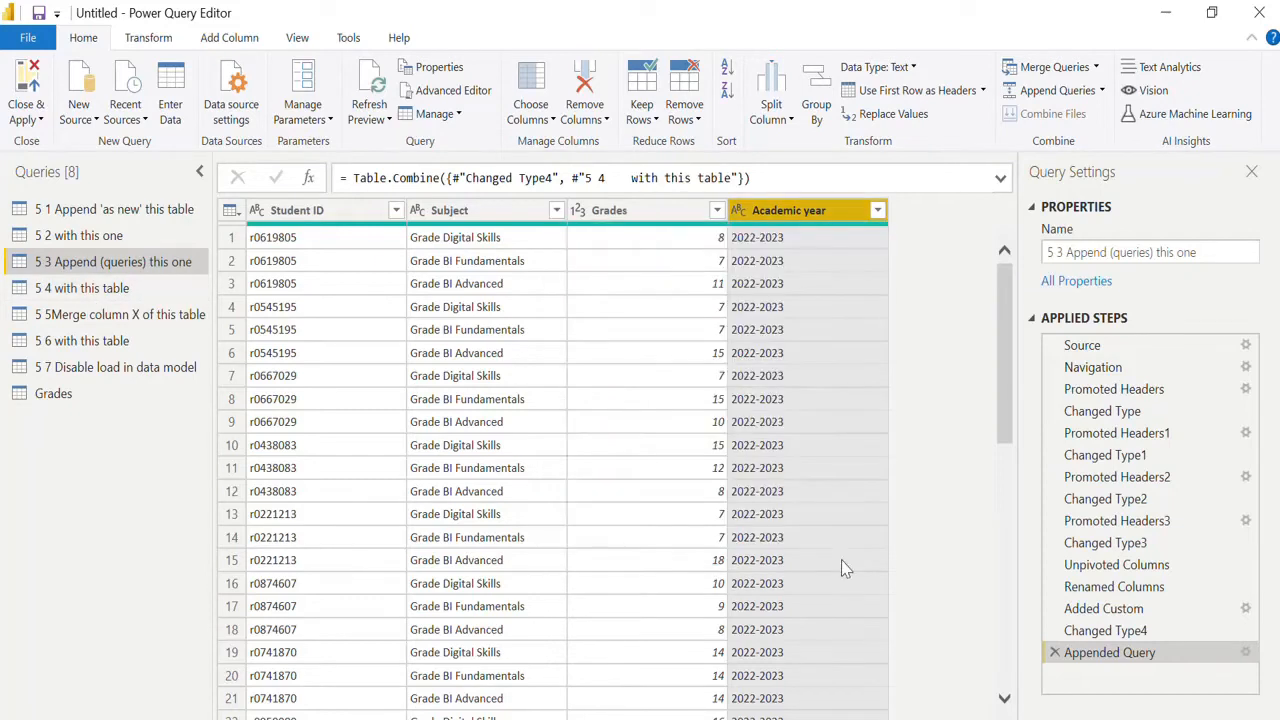
{"action": "left_click", "coordinate": [163, 316]}
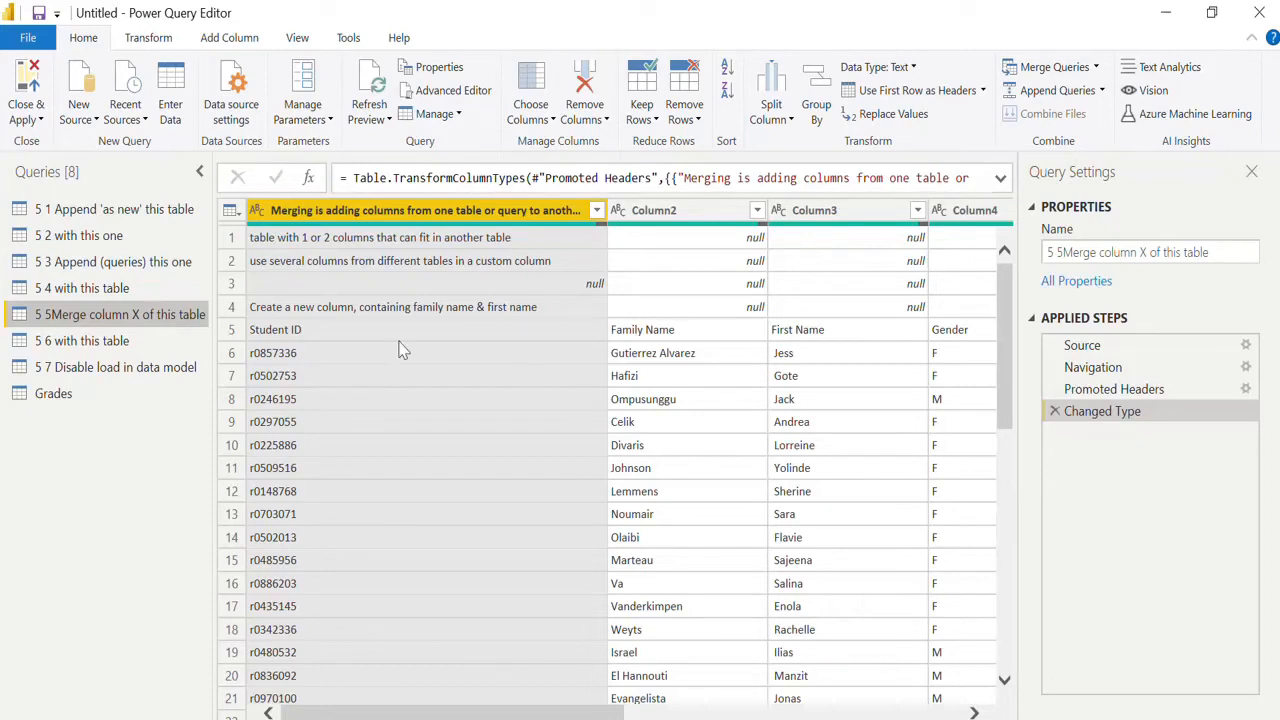
{"action": "left_click", "coordinate": [168, 343]}
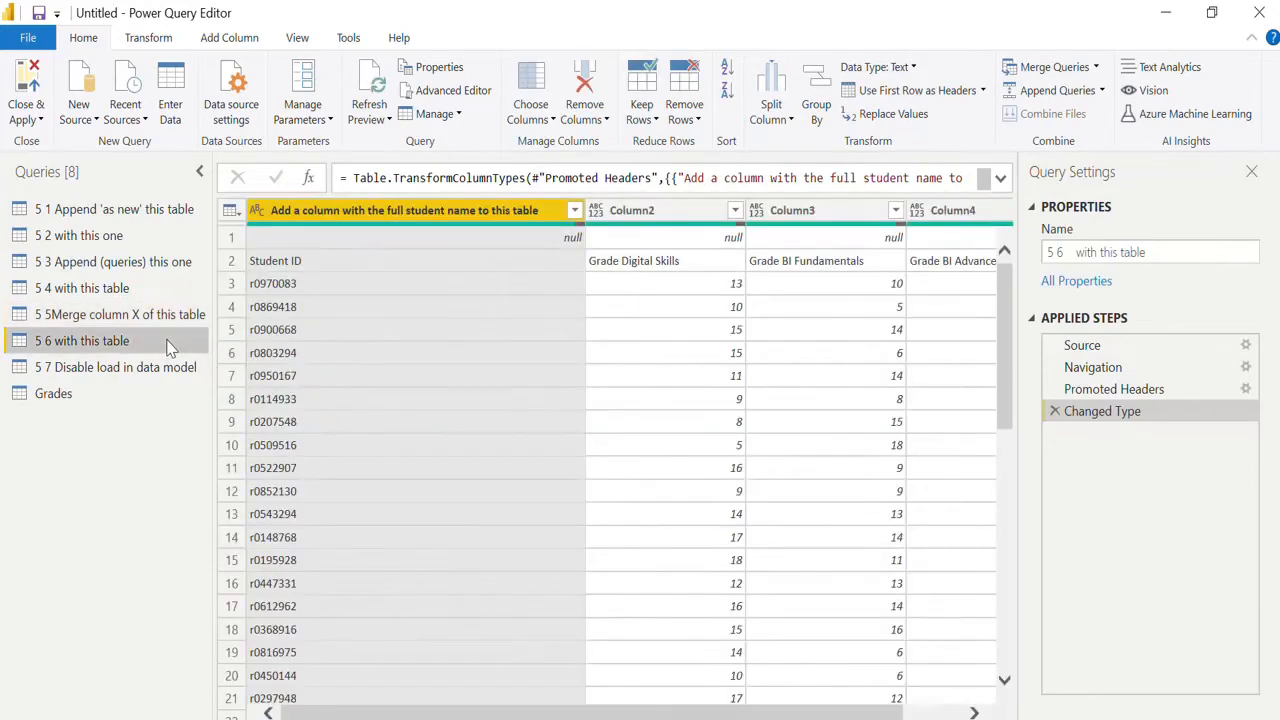
{"action": "left_click", "coordinate": [943, 717]}
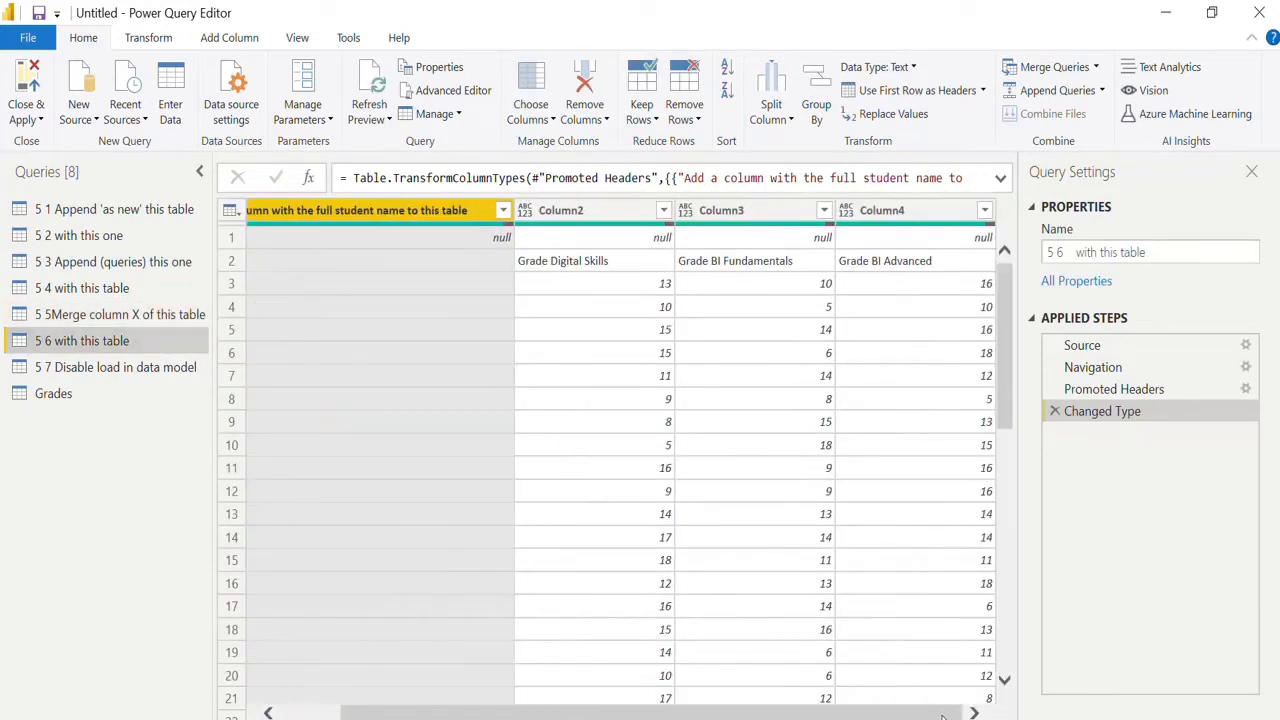
{"action": "left_click_drag", "start_coordinate": [938, 717], "coordinate": [757, 712]}
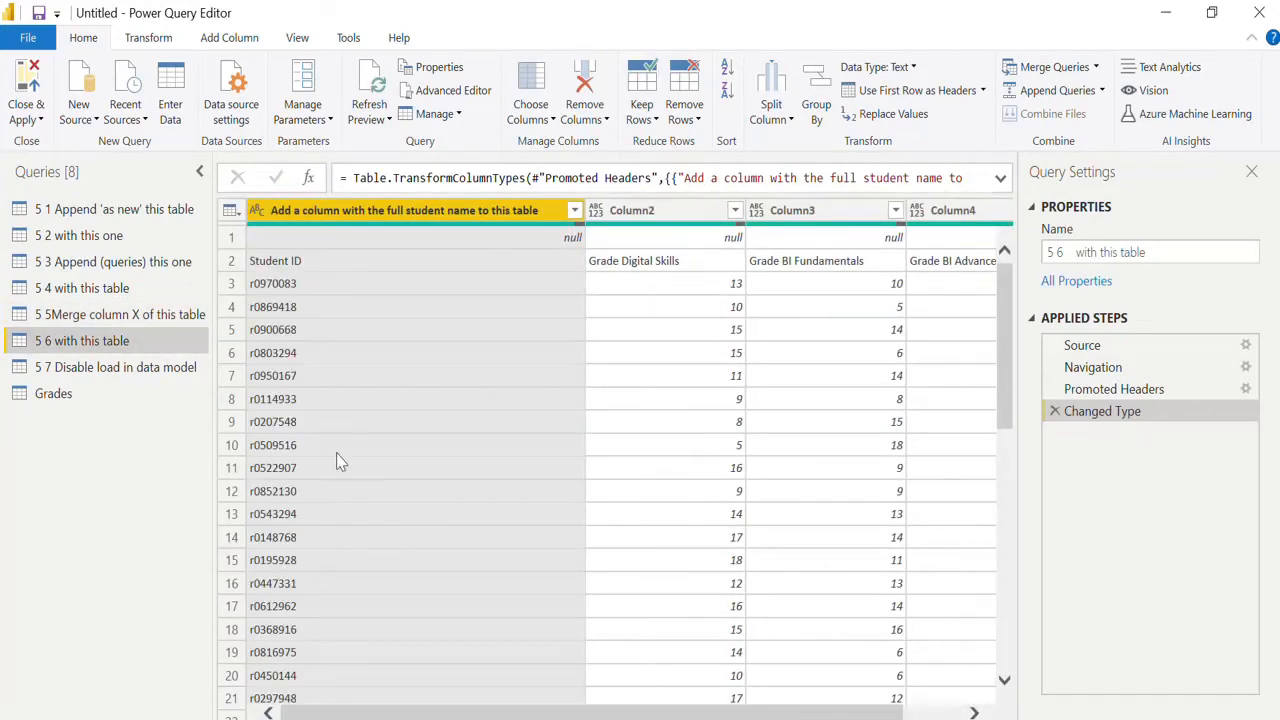
Promote the first row to headers five times in "5 5Merge column X of this table" so Student ID heads the first column.
{"action": "left_click", "coordinate": [124, 318]}
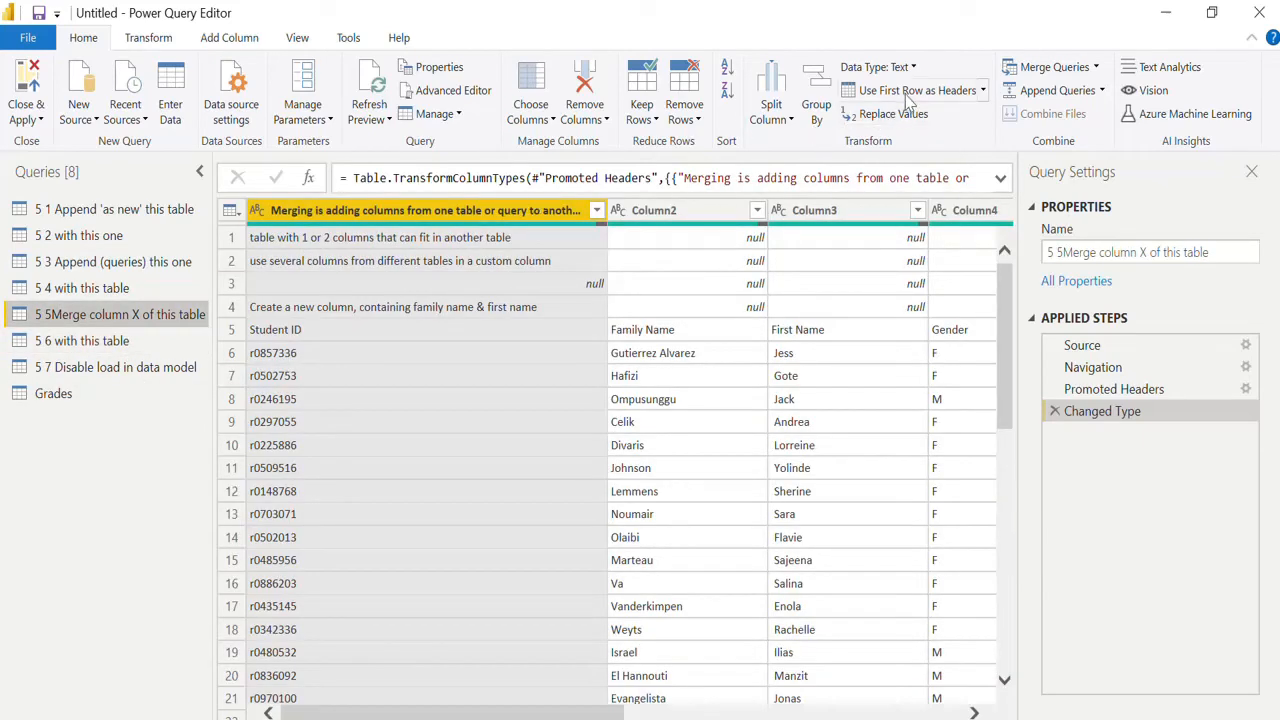
{"action": "left_click", "coordinate": [907, 93]}
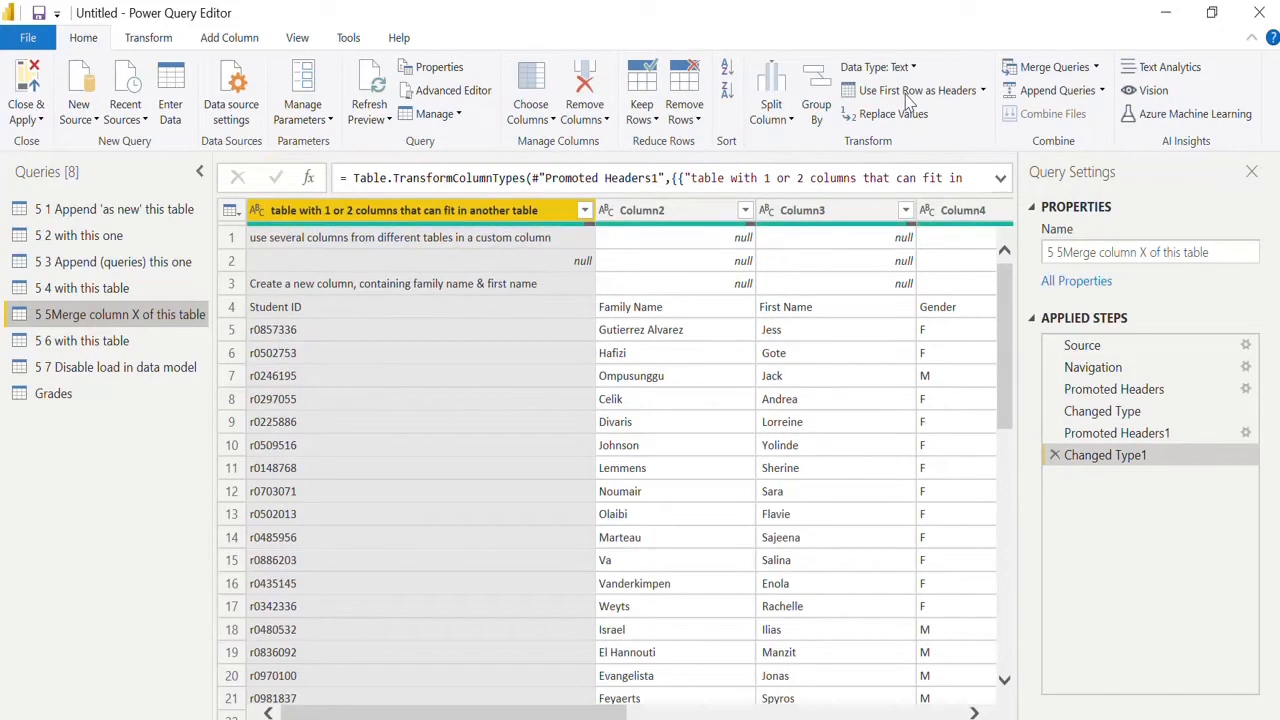
{"action": "left_click", "coordinate": [907, 93]}
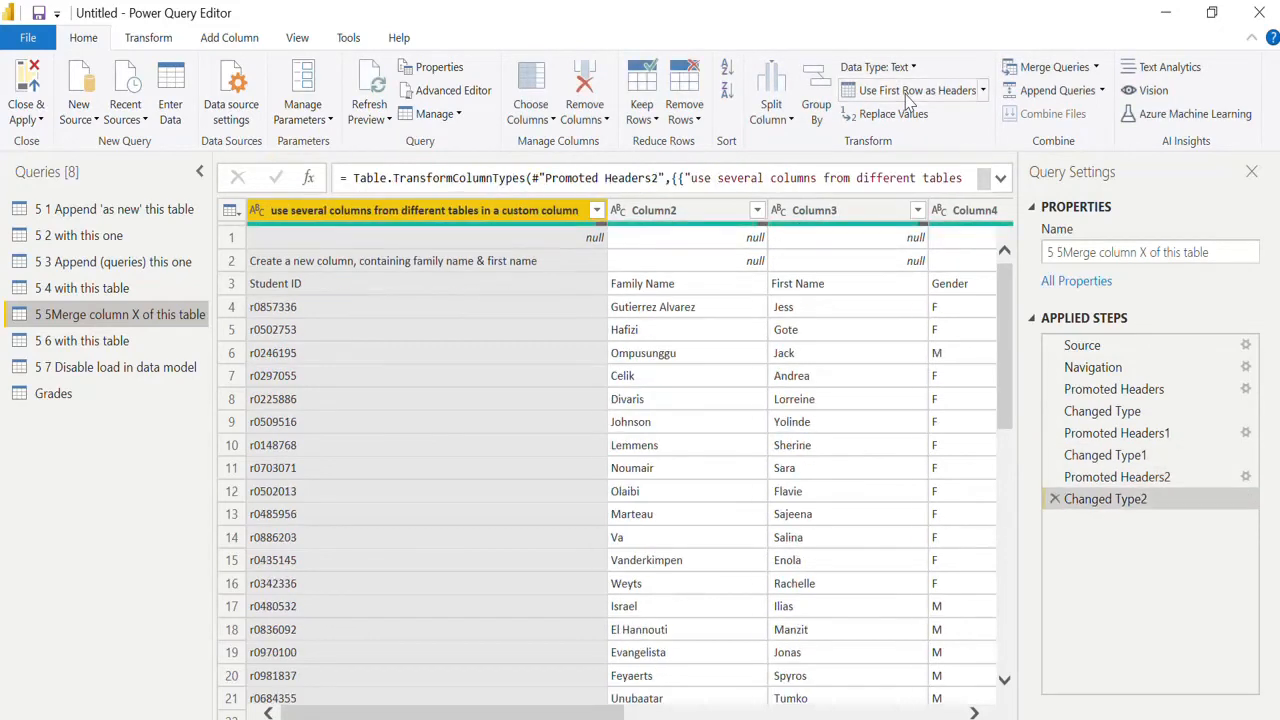
{"action": "left_click", "coordinate": [907, 93]}
{"action": "left_click", "coordinate": [907, 93]}
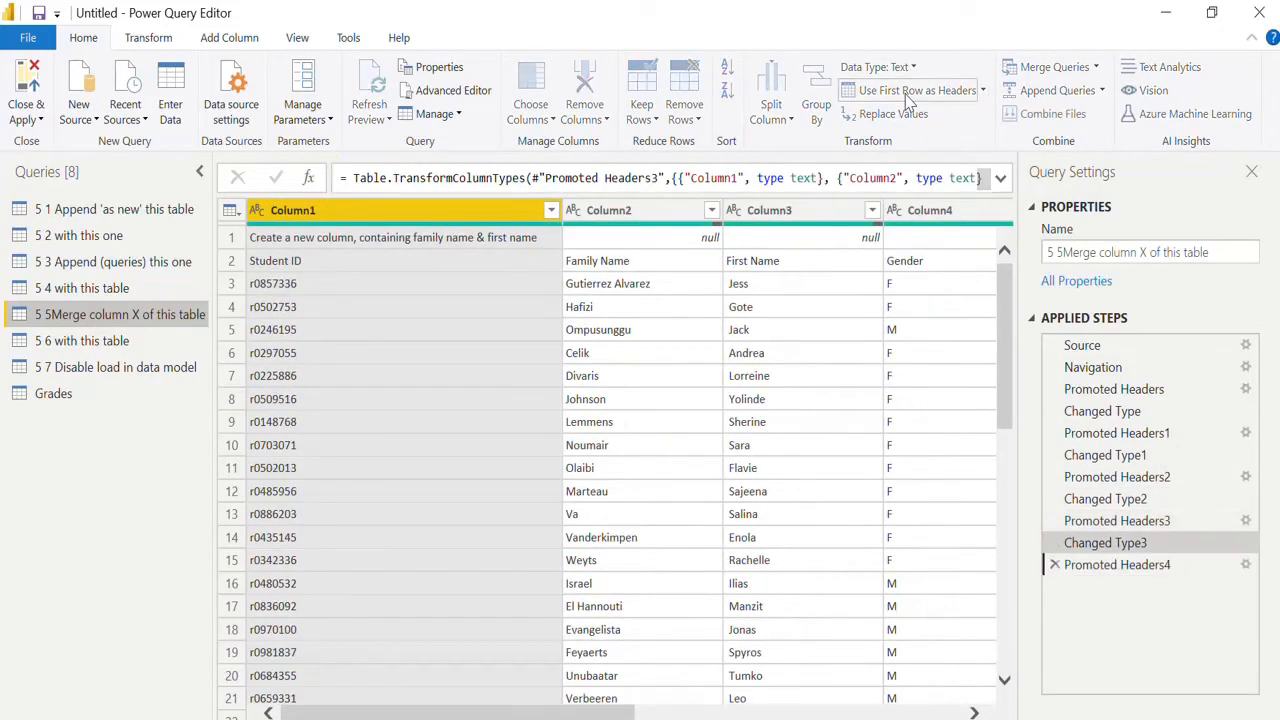
{"action": "left_click", "coordinate": [907, 93]}
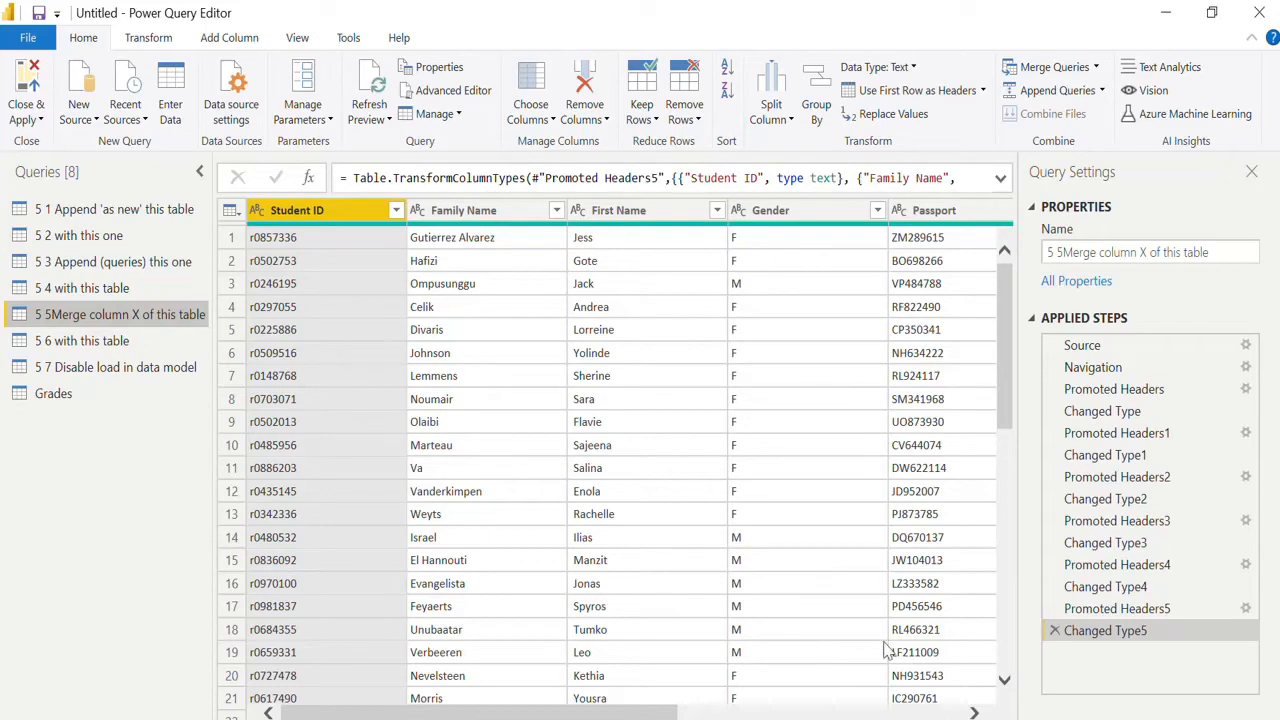
{"action": "left_click", "coordinate": [932, 716]}
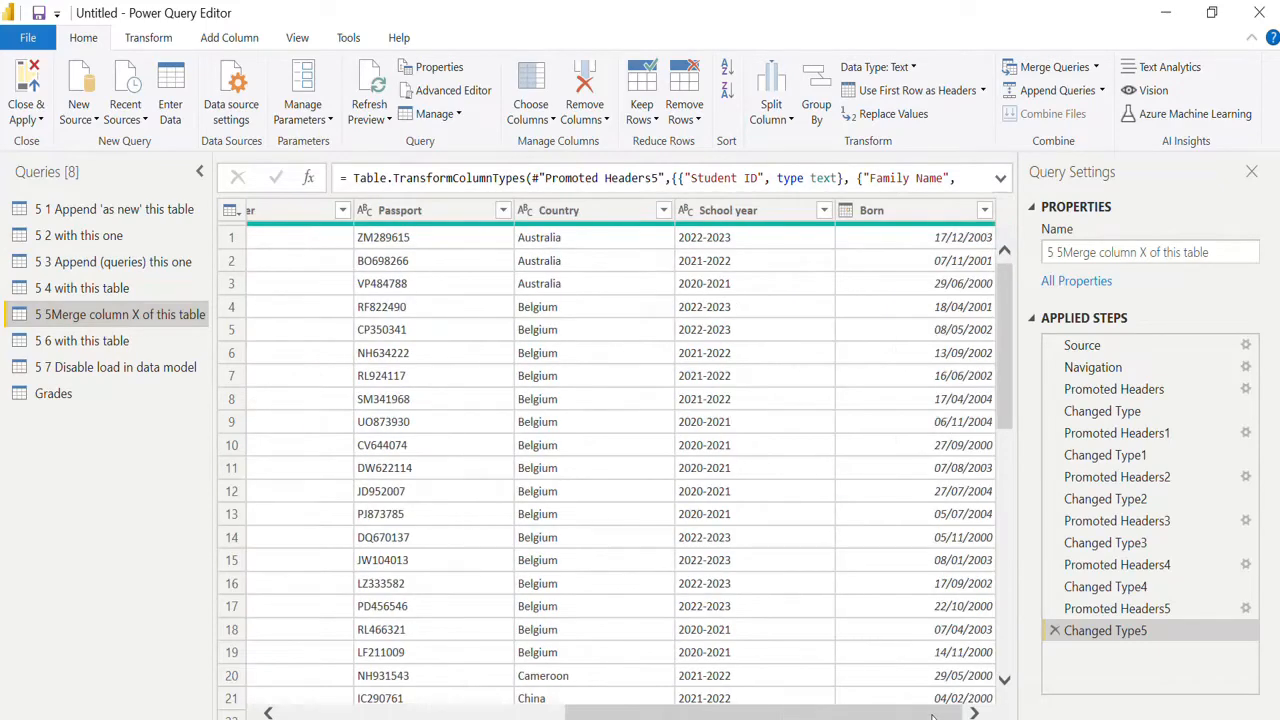
{"action": "left_click_drag", "start_coordinate": [950, 716], "coordinate": [609, 677]}
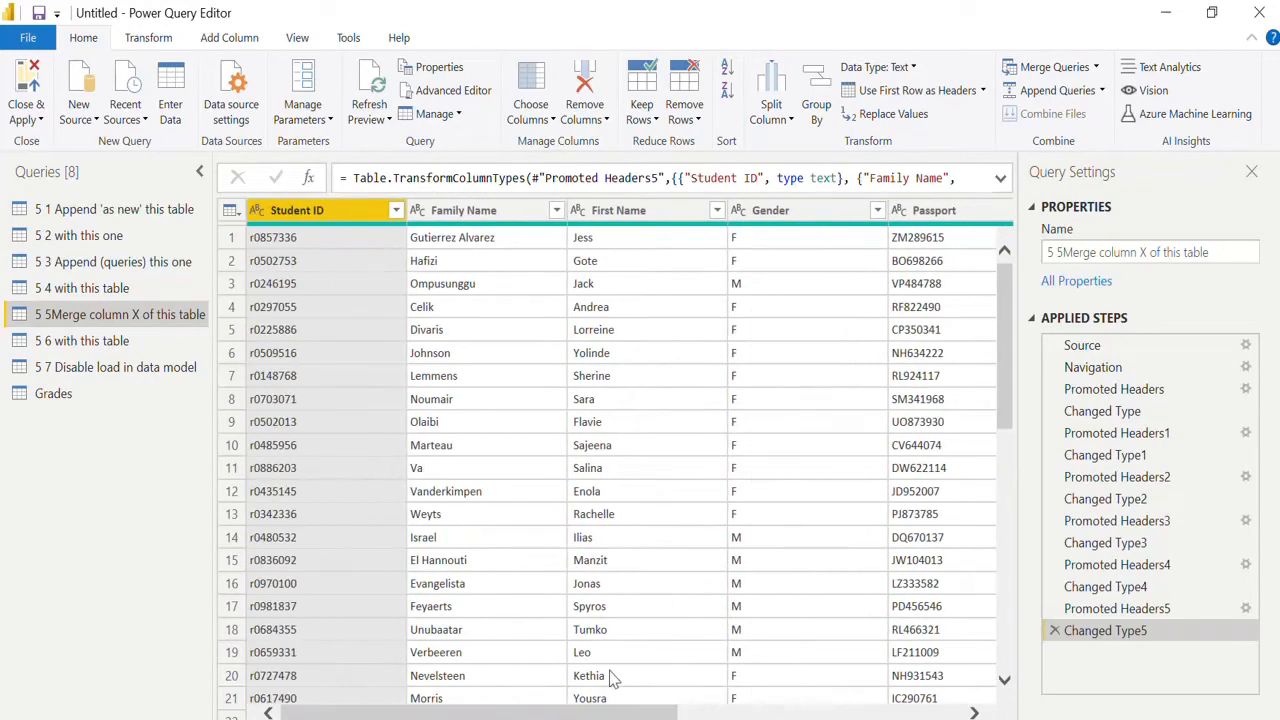
Merge the Family Name and First Name columns with a Space separator into a column named "Student name".
{"action": "left_click", "coordinate": [505, 226]}
{"action": "left_click", "coordinate": [610, 222], "text": "ctrl"}
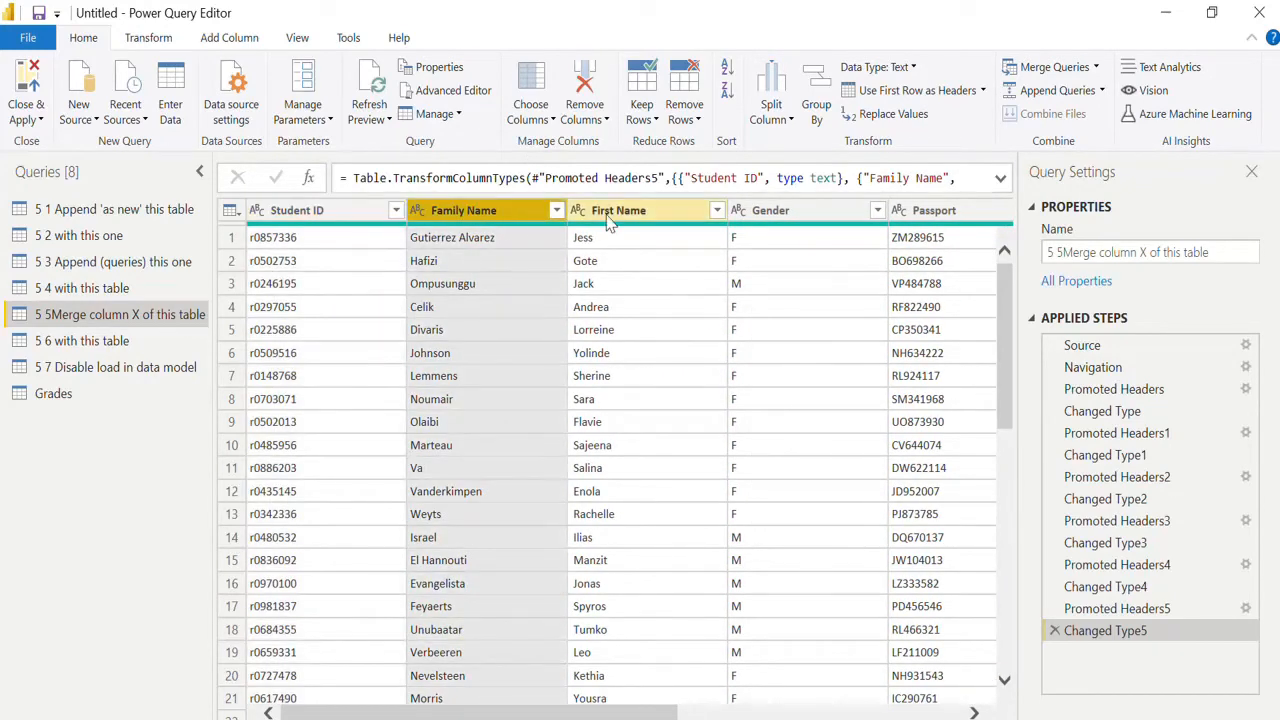
{"action": "left_click", "coordinate": [148, 38]}
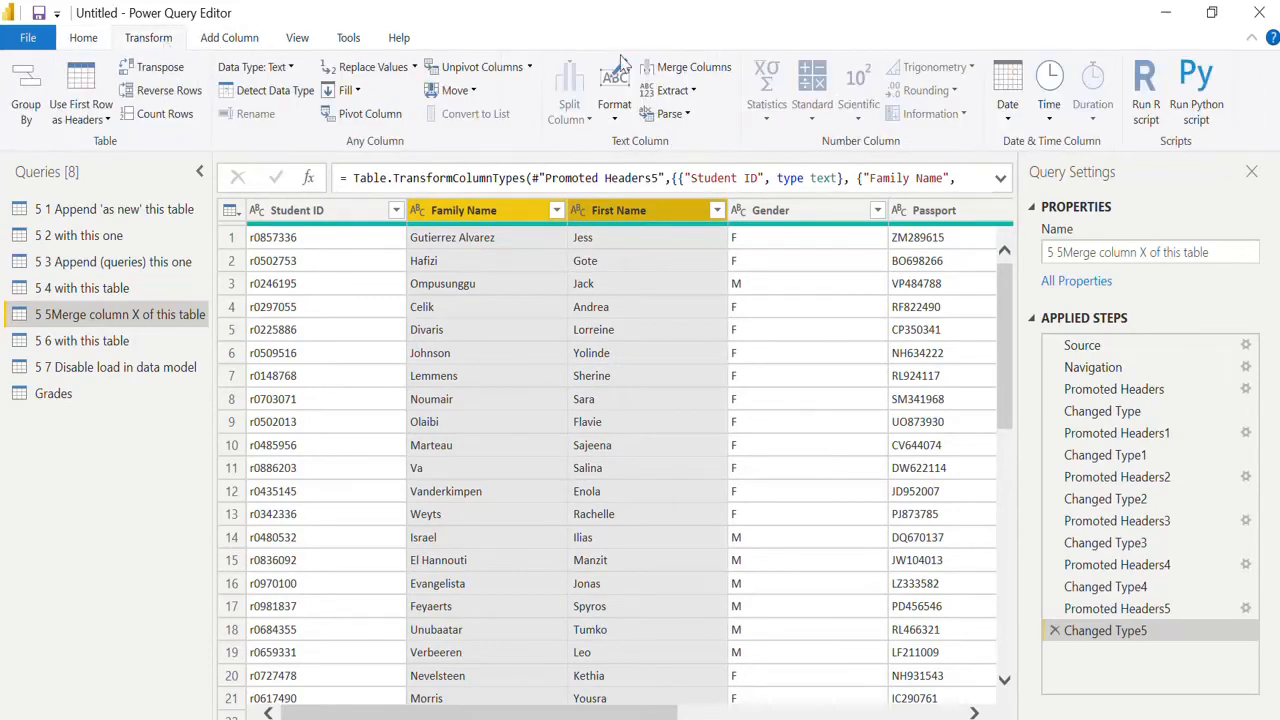
{"action": "left_click", "coordinate": [668, 67]}
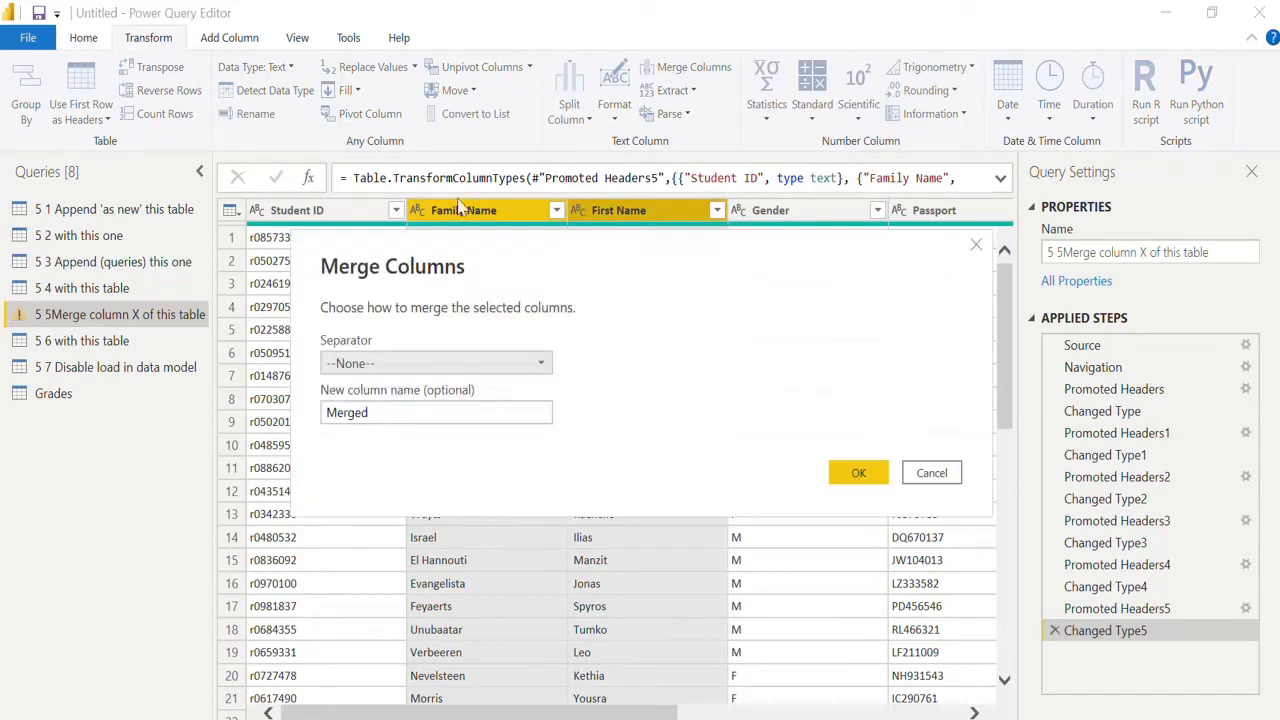
{"action": "left_click", "coordinate": [470, 365]}
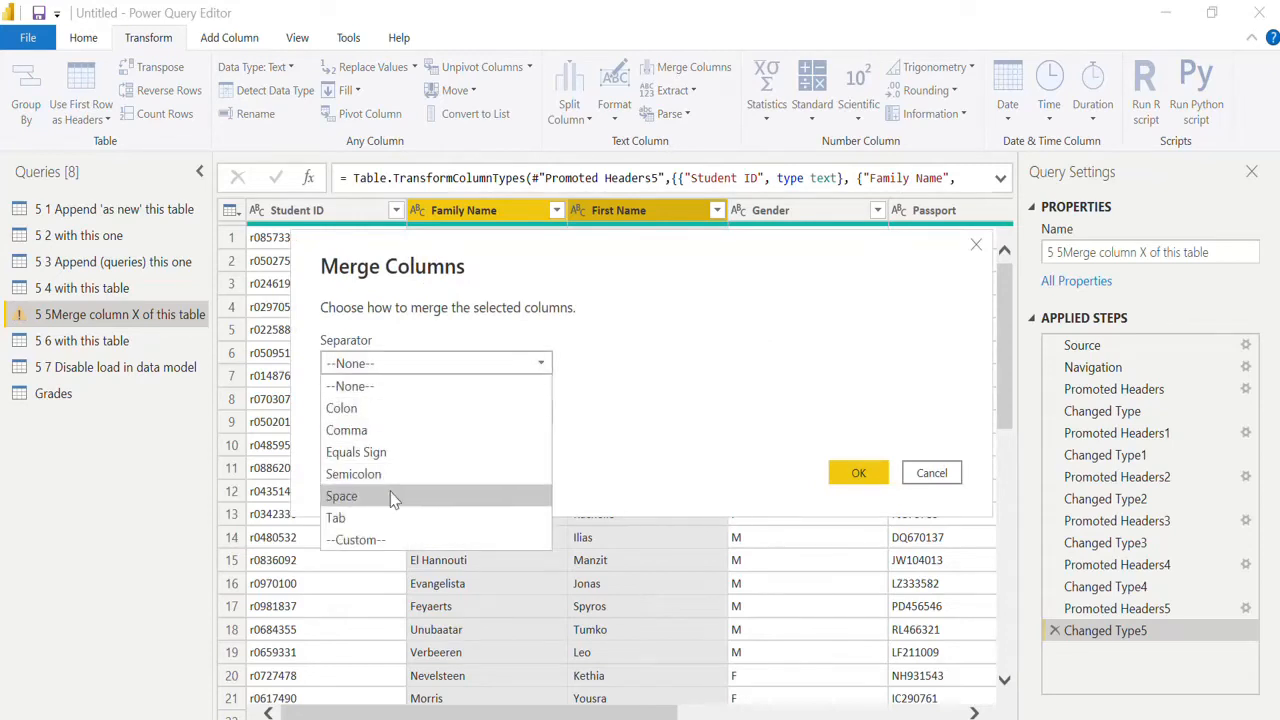
{"action": "left_click", "coordinate": [393, 496]}
{"action": "left_click", "coordinate": [414, 423]}
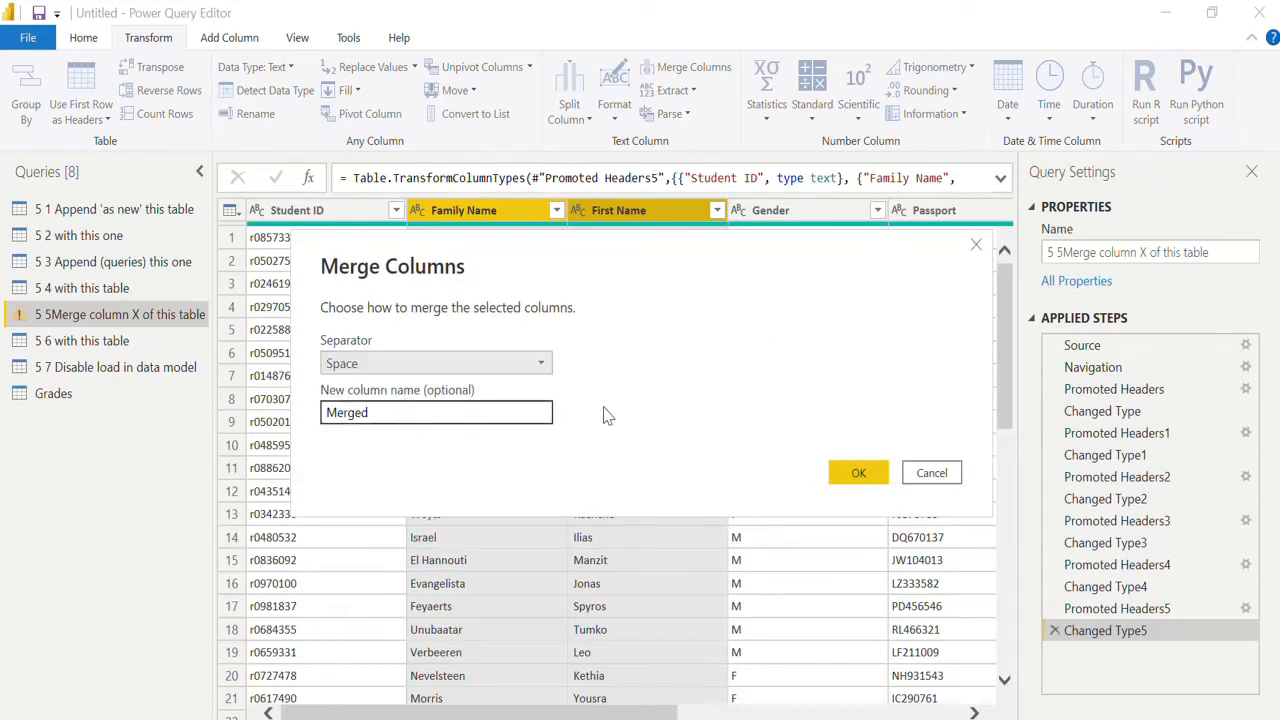
{"action": "double_click", "coordinate": [504, 411]}
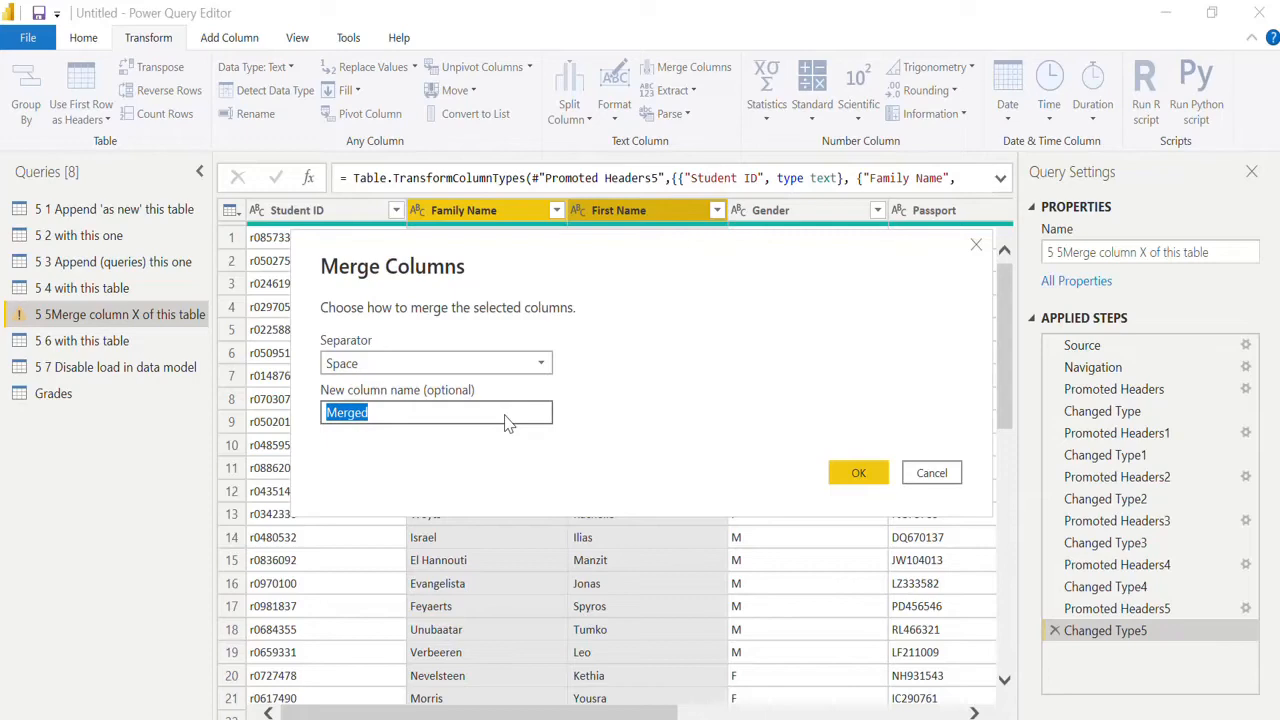
{"action": "type", "text": "Student name"}
{"action": "left_click", "coordinate": [852, 474]}
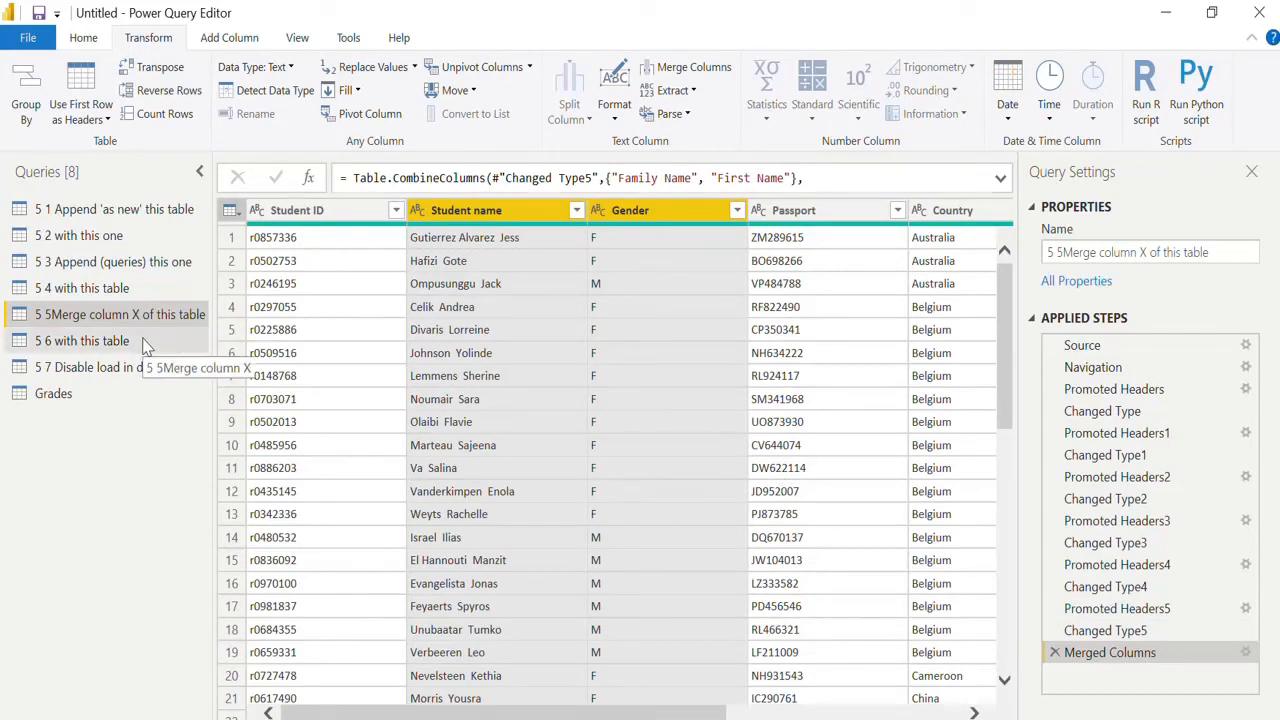
{"action": "left_click", "coordinate": [300, 215]}
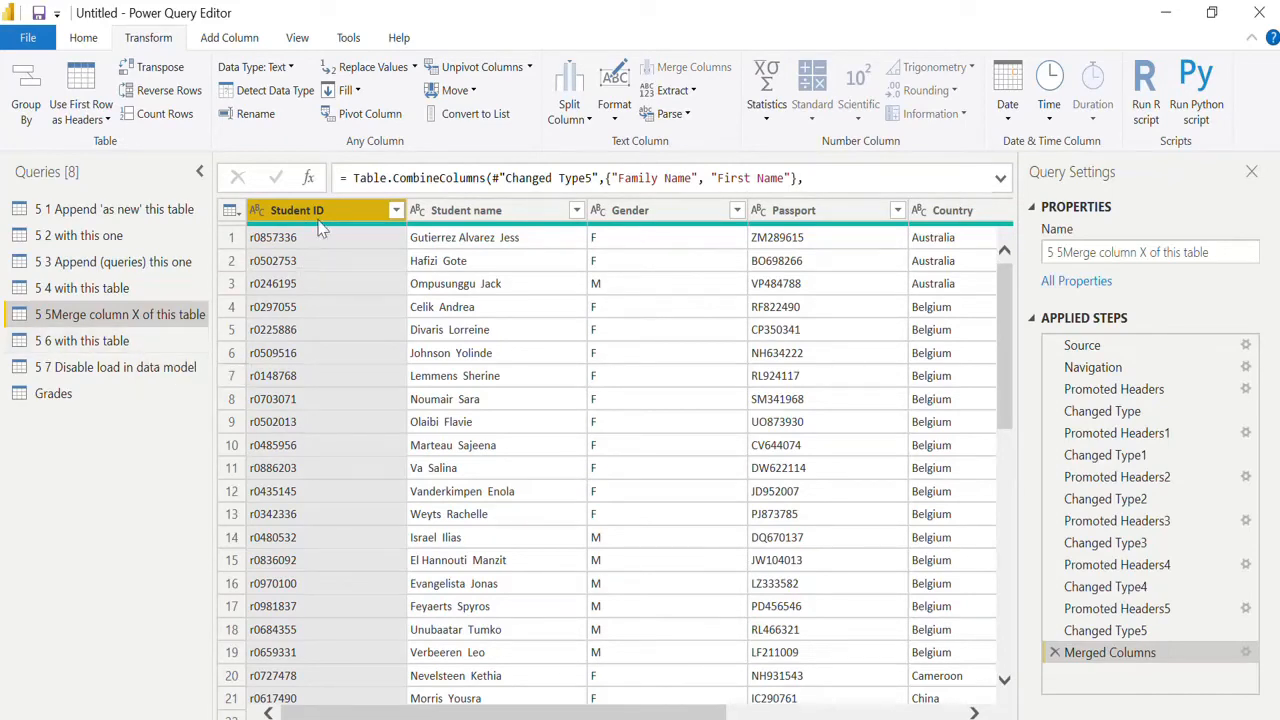
Promote the first row to headers twice in "5 6 with this table" and unpivot its three grade columns.
{"action": "left_click", "coordinate": [140, 343]}
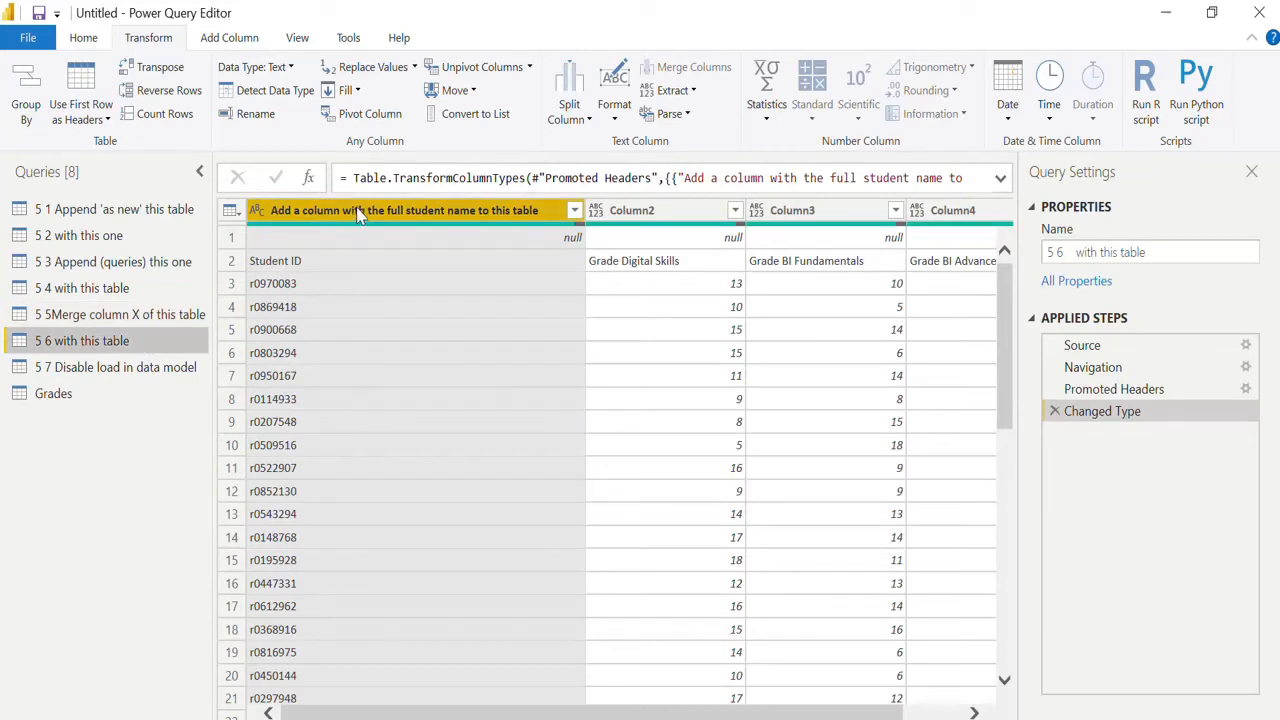
{"action": "left_click", "coordinate": [84, 88]}
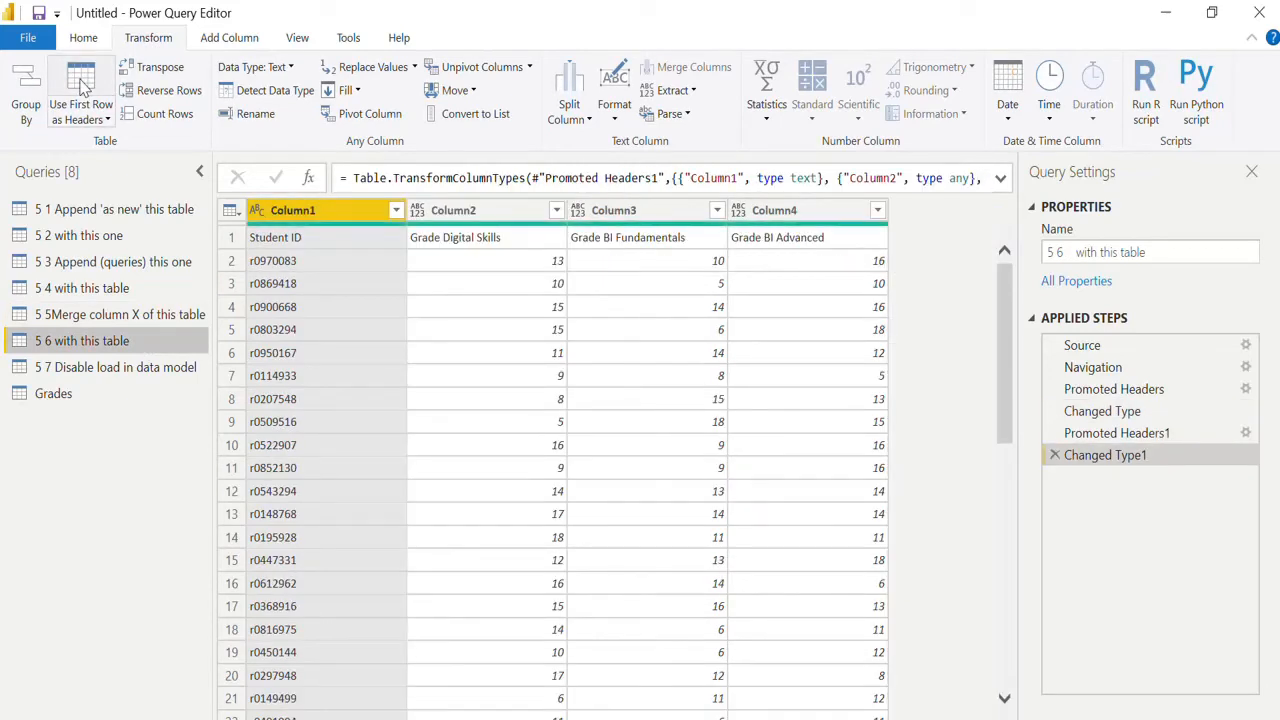
{"action": "left_click", "coordinate": [84, 88]}
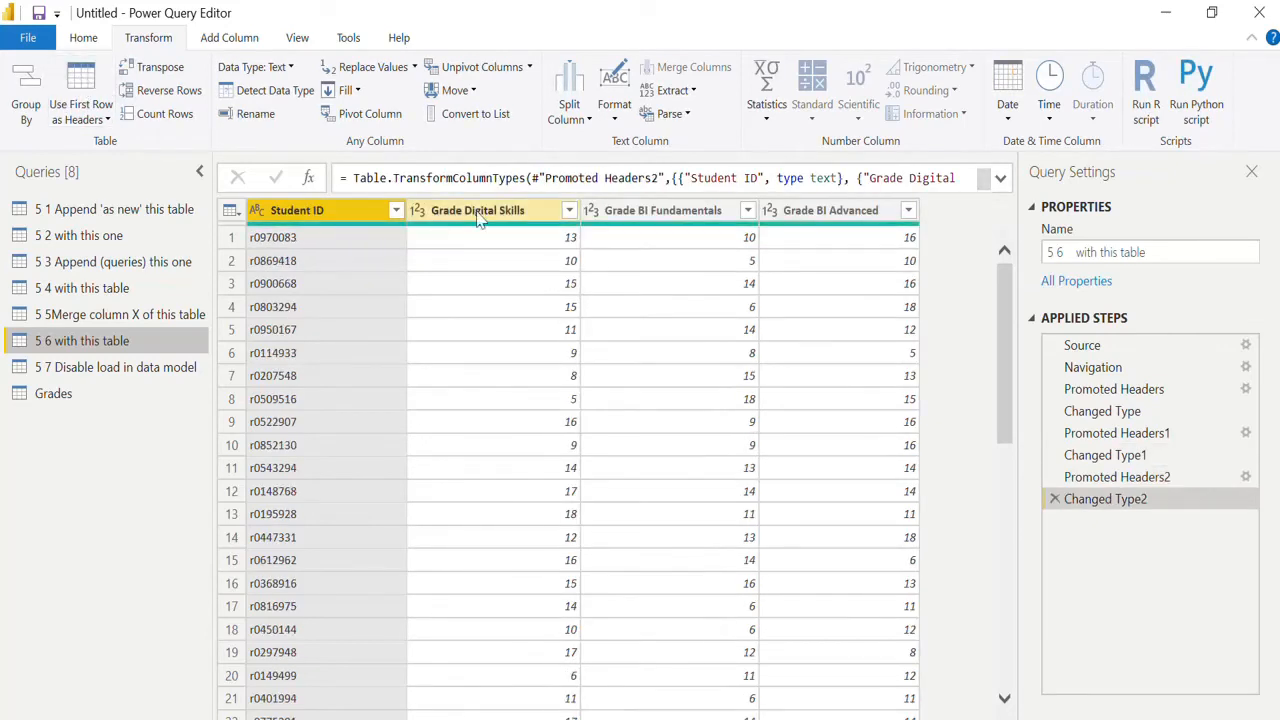
{"action": "left_click", "coordinate": [519, 210]}
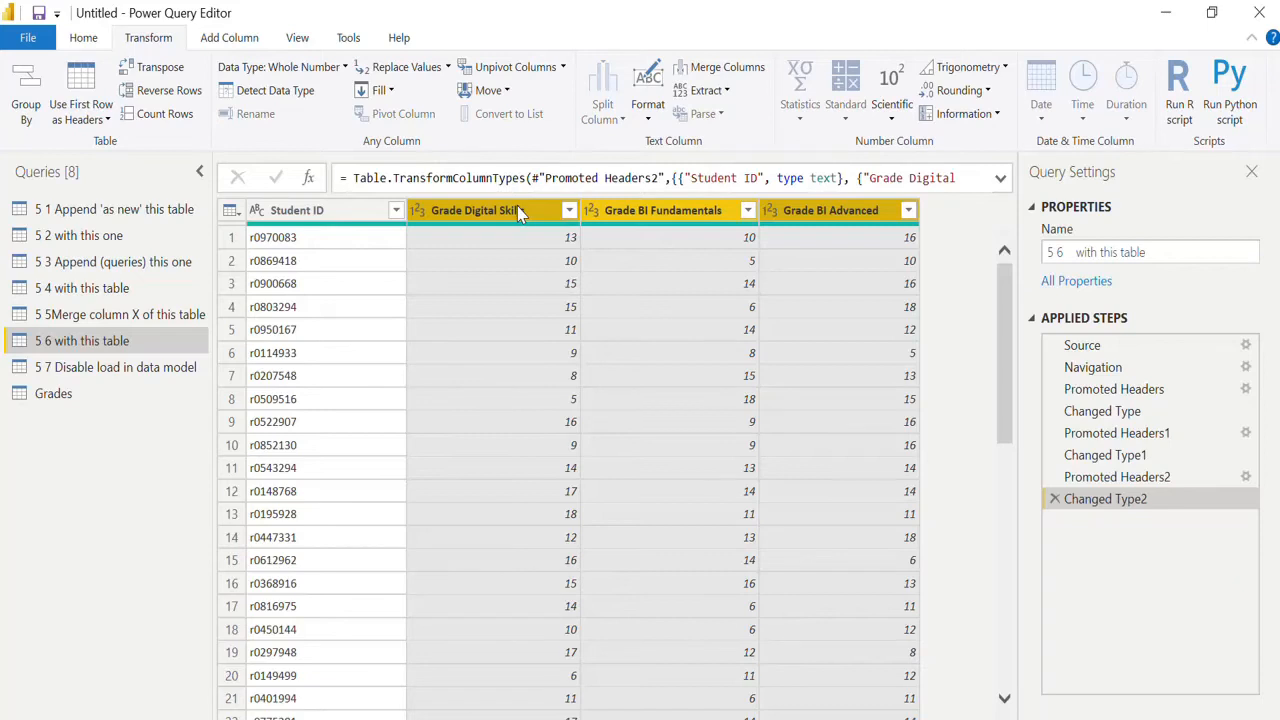
{"action": "left_click", "coordinate": [530, 68]}
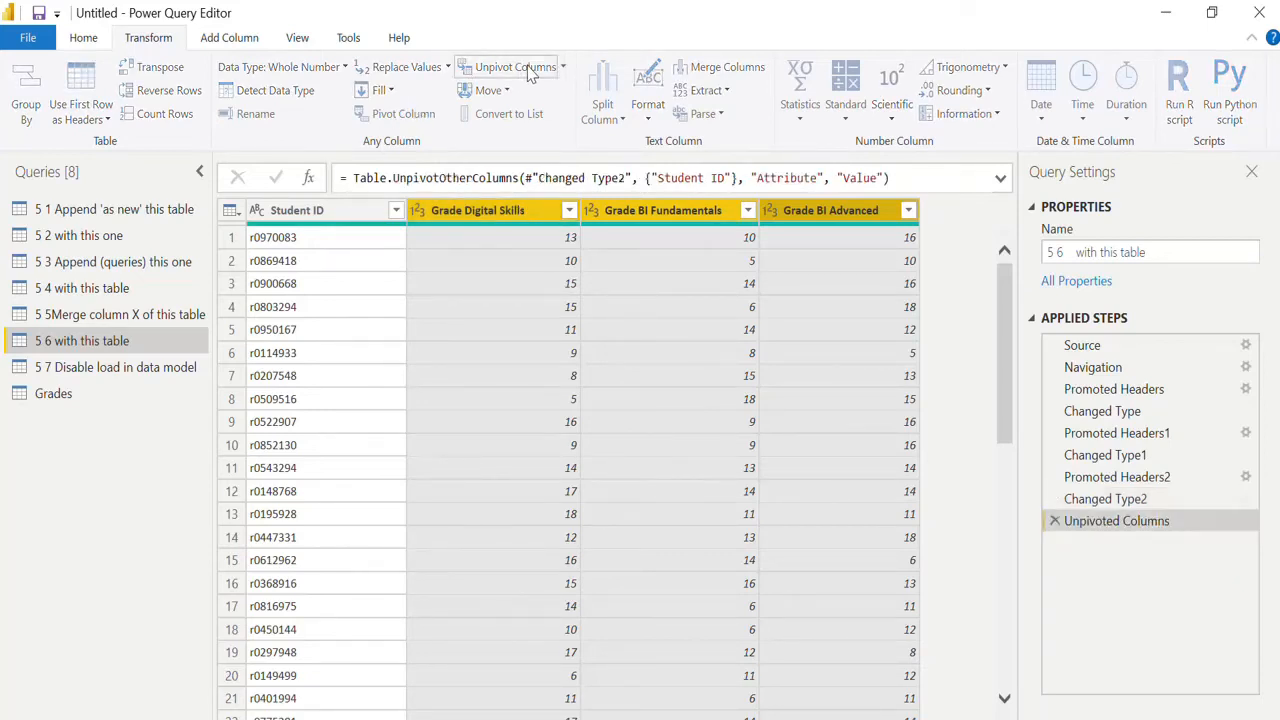
Rename the Attribute column to "Subject" and the Value column to "Grades" in the 5 6 query.
{"action": "double_click", "coordinate": [490, 214]}
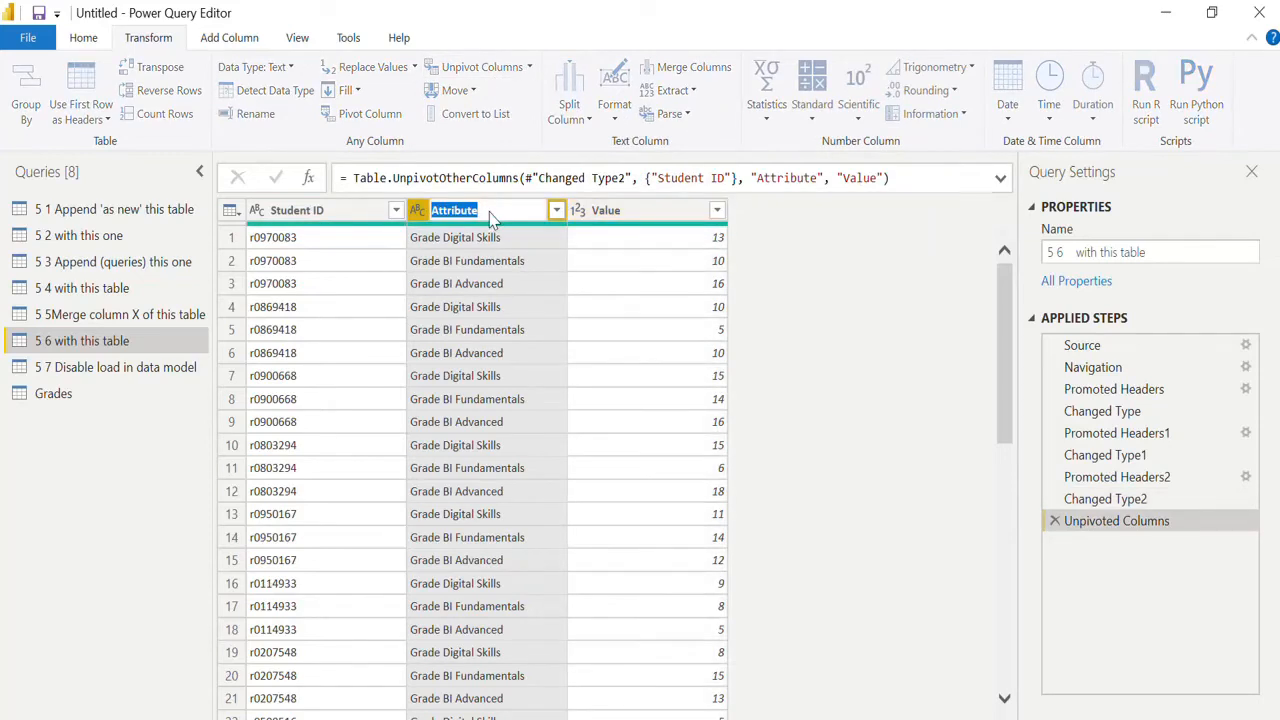
{"action": "type", "text": "Subject"}
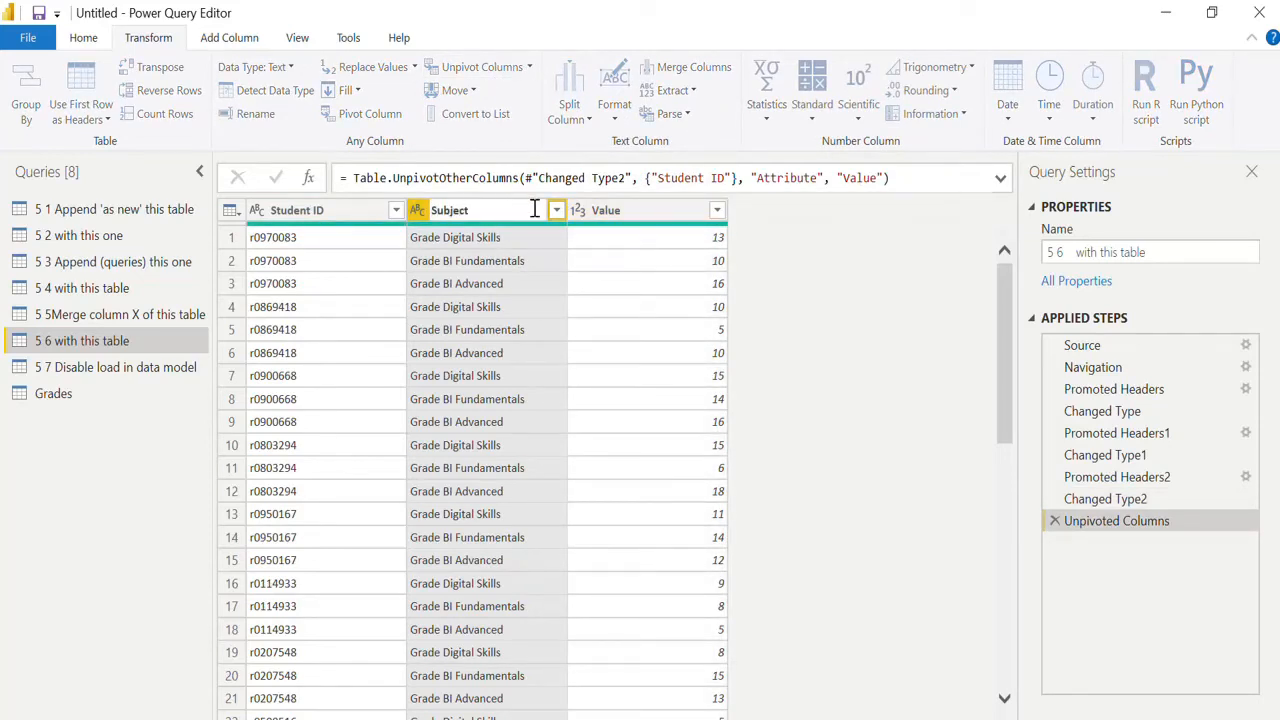
{"action": "key", "text": "Return"}
{"action": "double_click", "coordinate": [632, 212]}
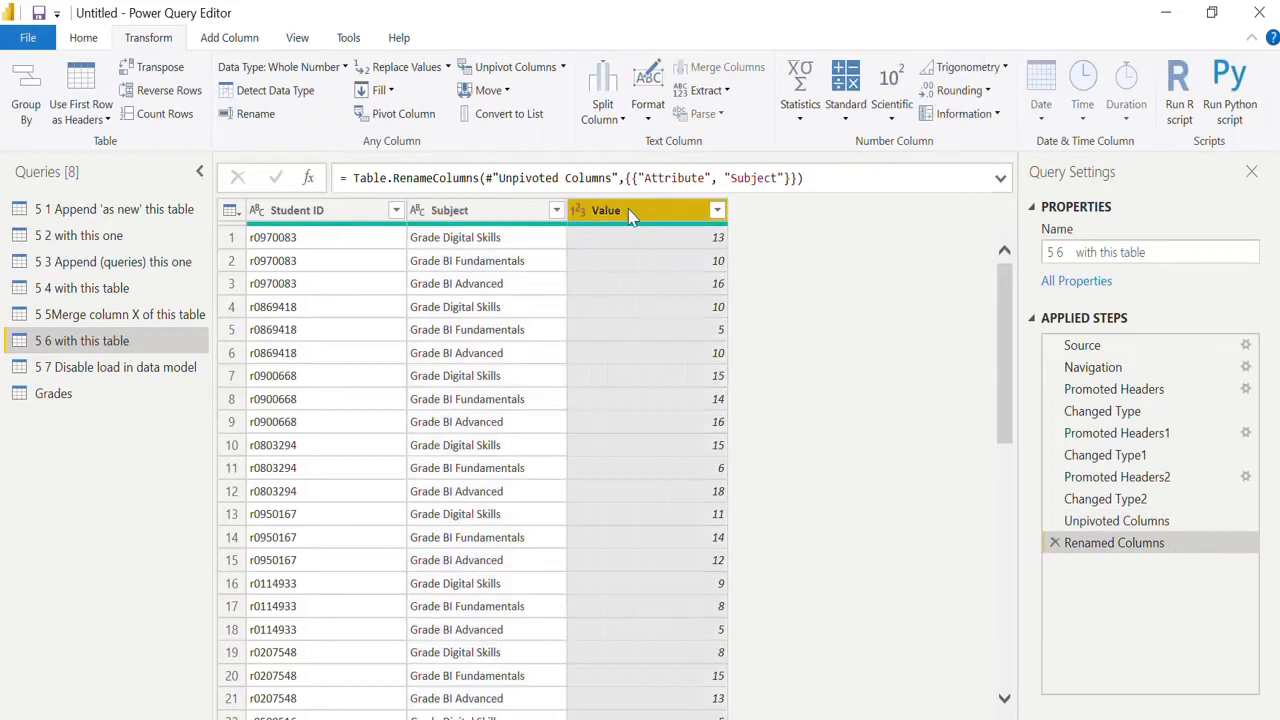
{"action": "type", "text": "Gra"}
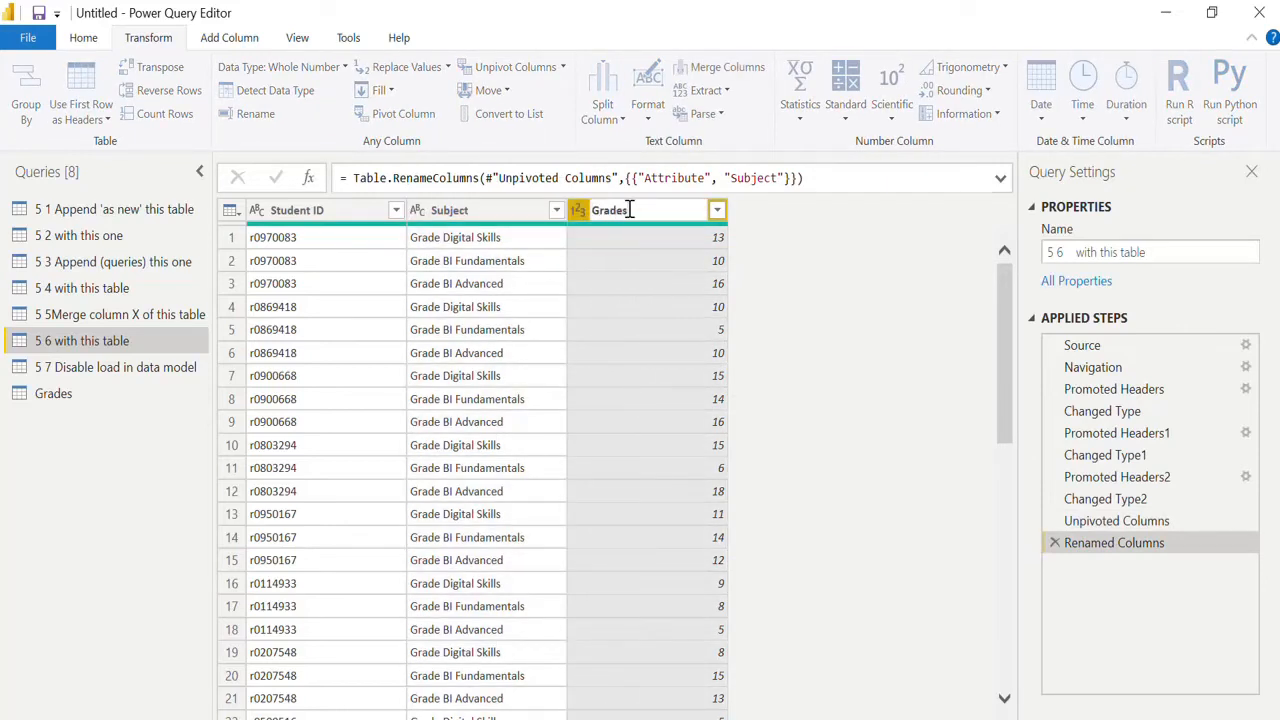
{"action": "type", "text": "des"}
{"action": "key", "text": "Return"}
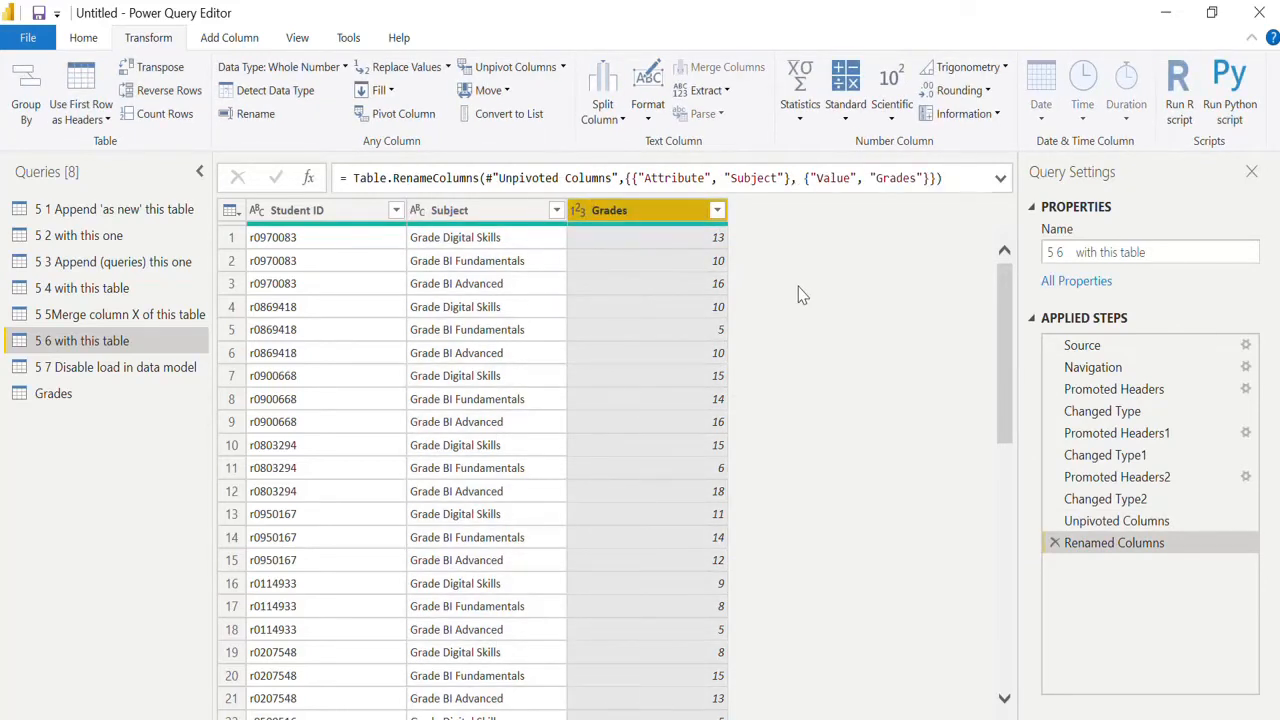
Merge "5 5Merge column X of this table" into the 5 6 query, matching on Student ID with a Left Outer join.
{"action": "left_click", "coordinate": [84, 38]}
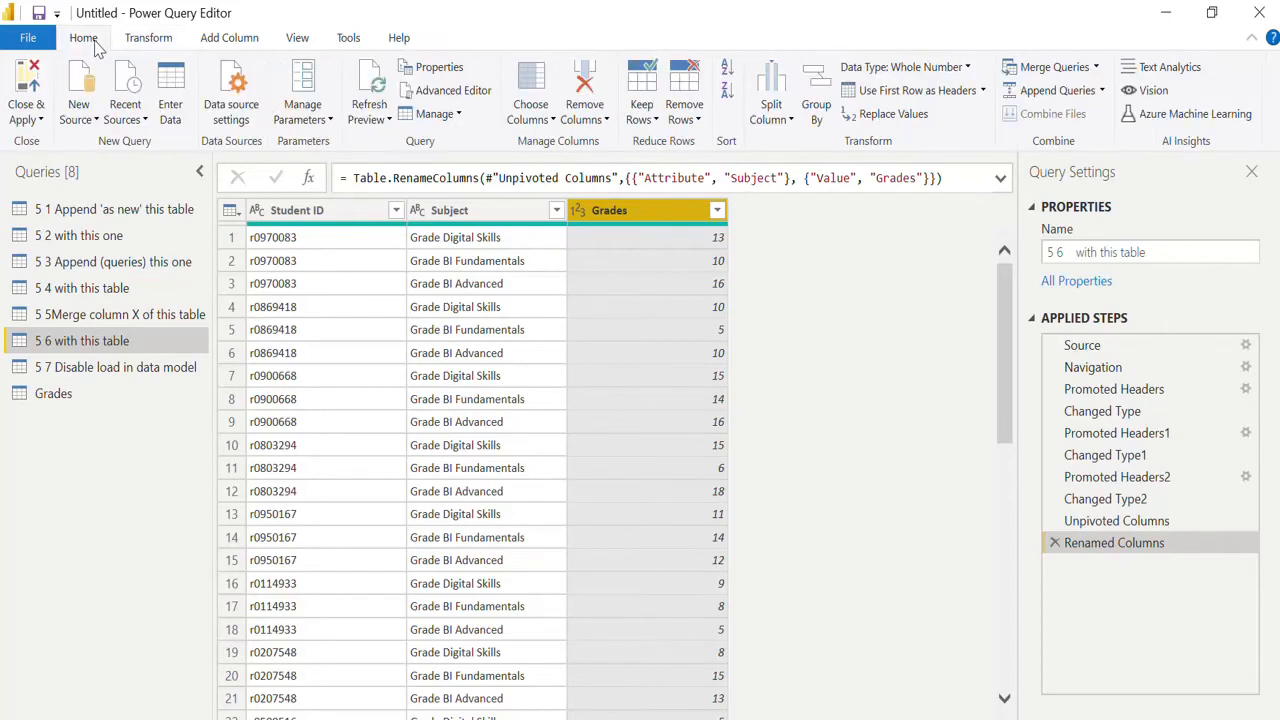
{"action": "left_click", "coordinate": [1096, 68]}
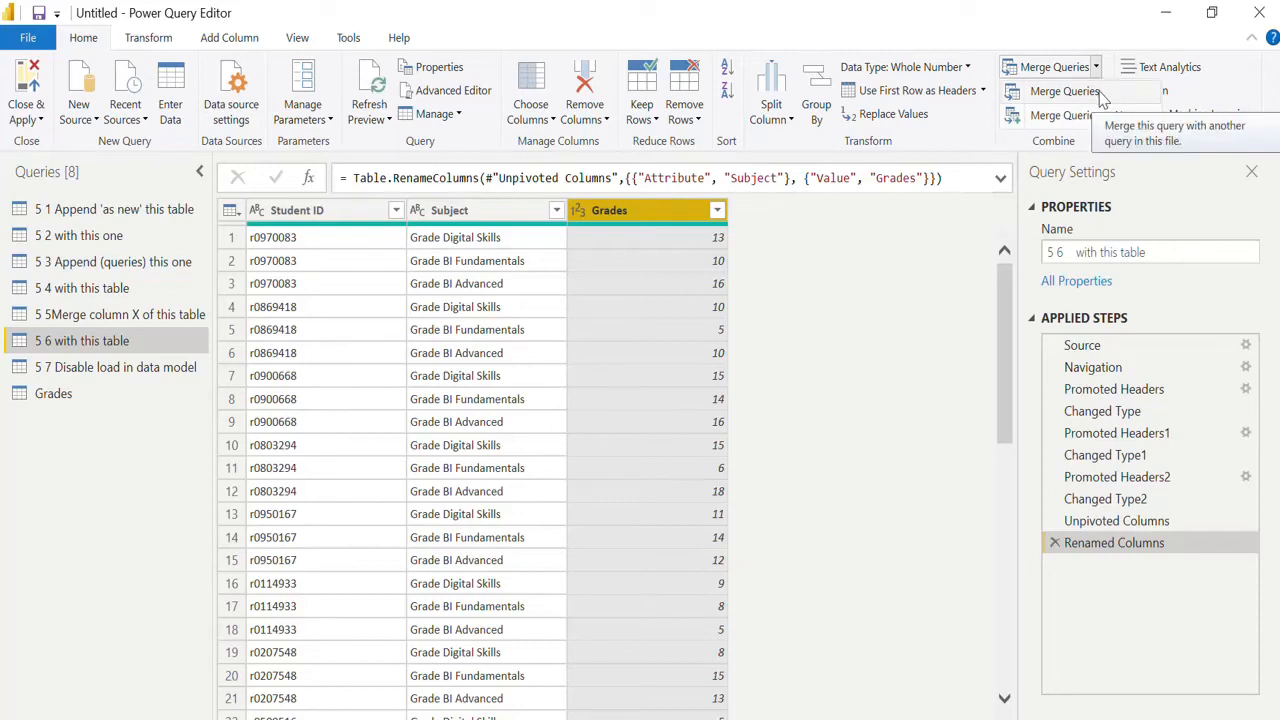
{"action": "left_click", "coordinate": [1100, 90]}
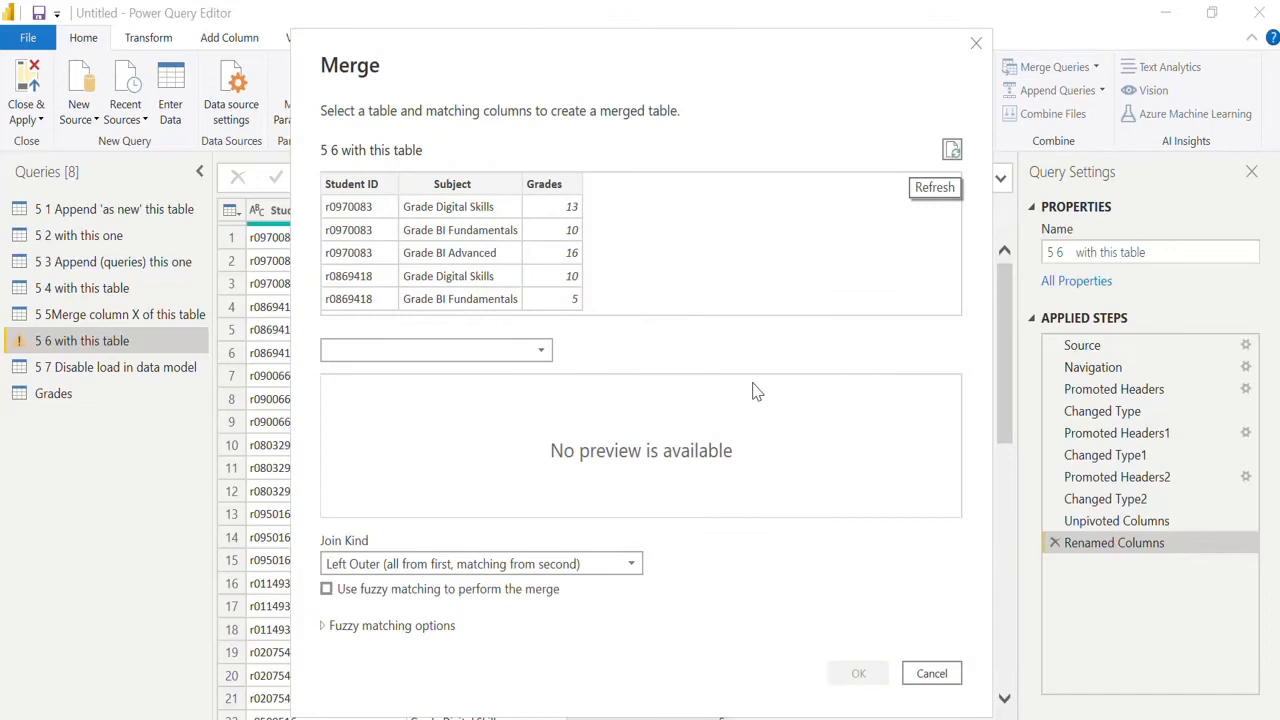
{"action": "left_click", "coordinate": [543, 355]}
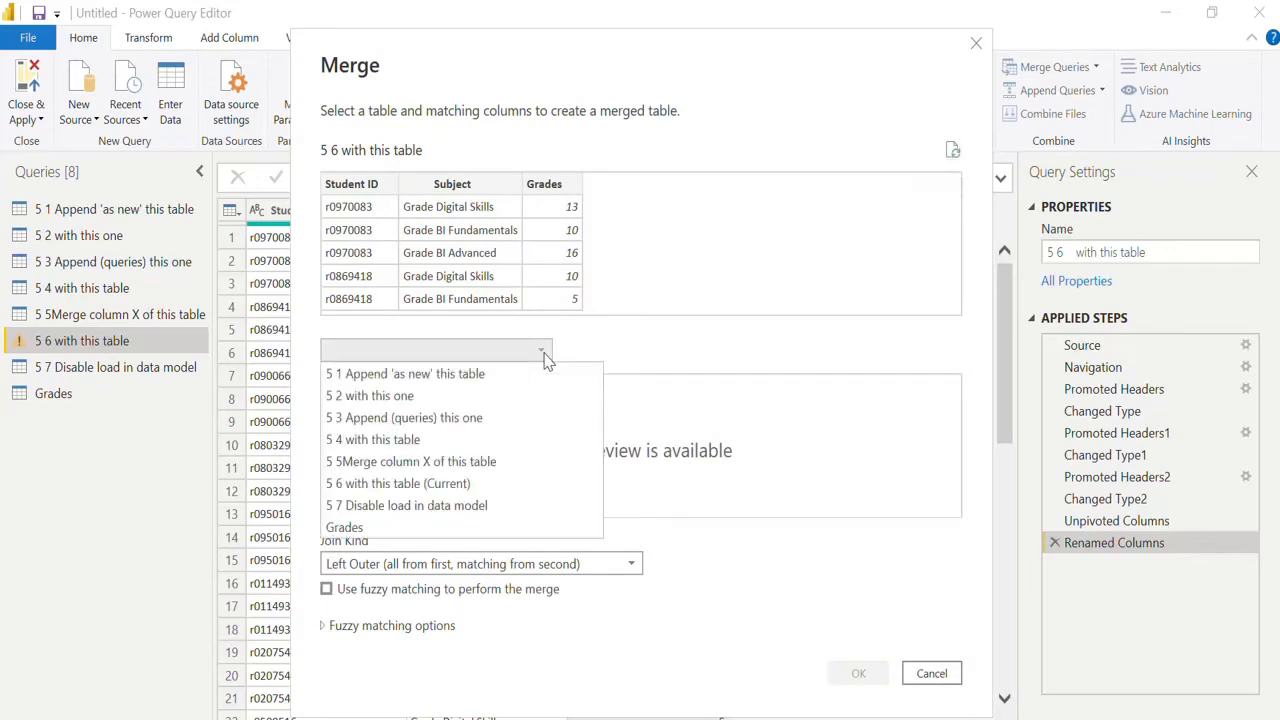
{"action": "left_click", "coordinate": [475, 488]}
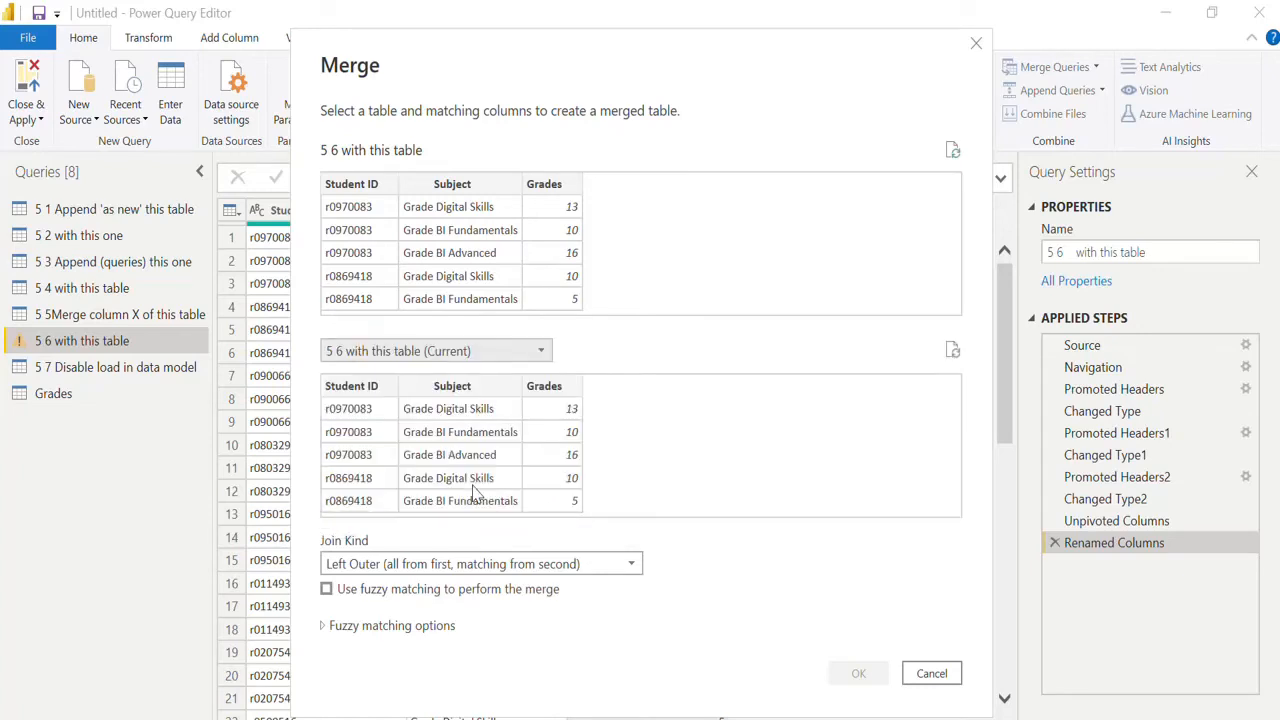
{"action": "left_click", "coordinate": [520, 352]}
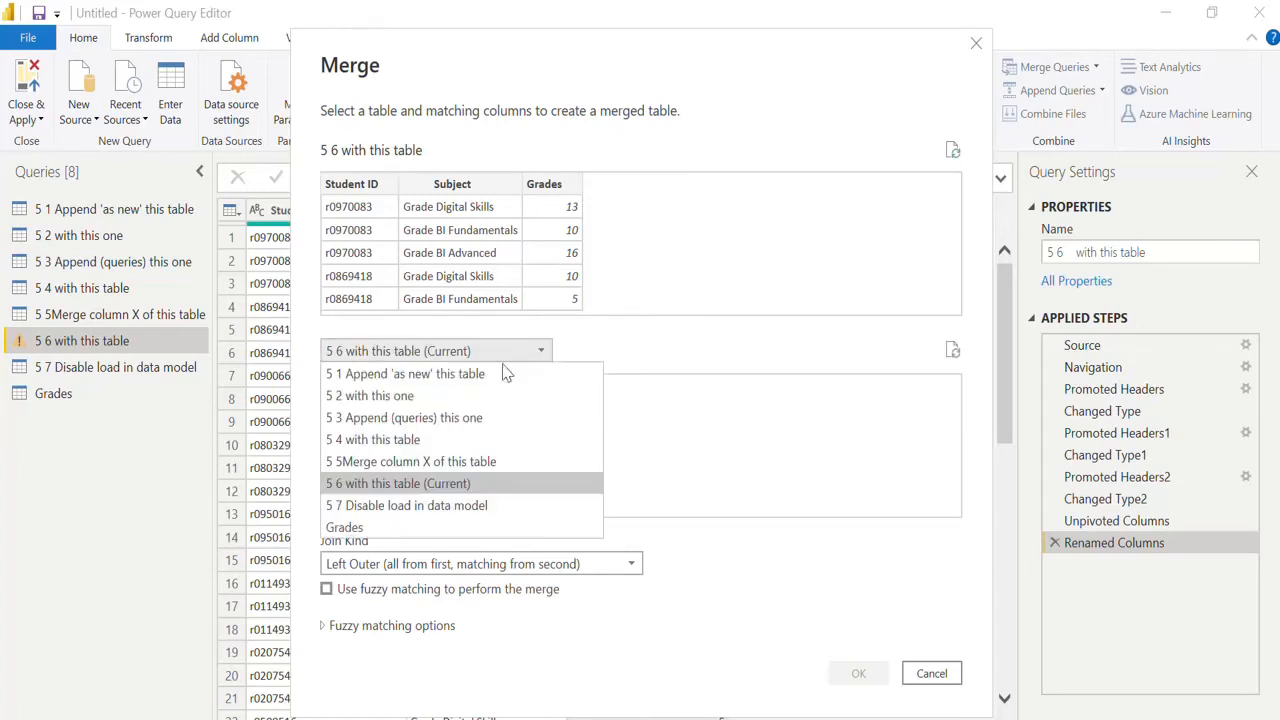
{"action": "left_click", "coordinate": [445, 465]}
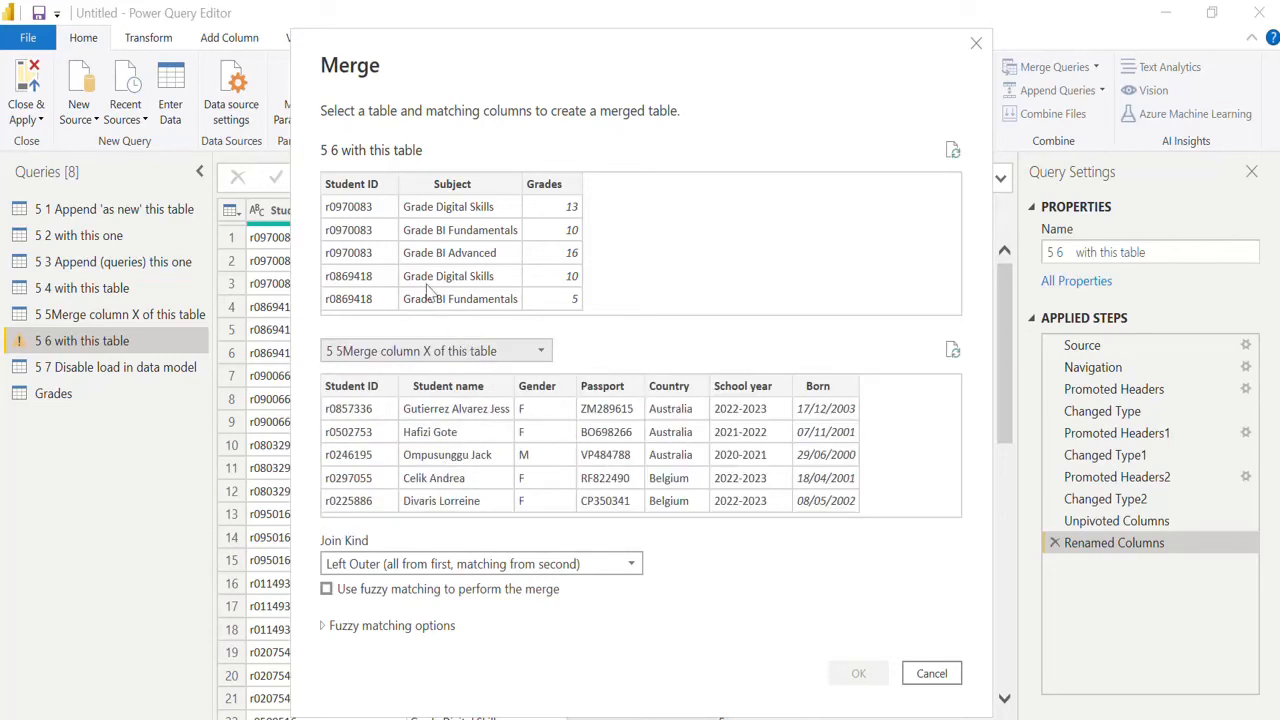
{"action": "left_click", "coordinate": [378, 190]}
{"action": "left_click", "coordinate": [366, 390]}
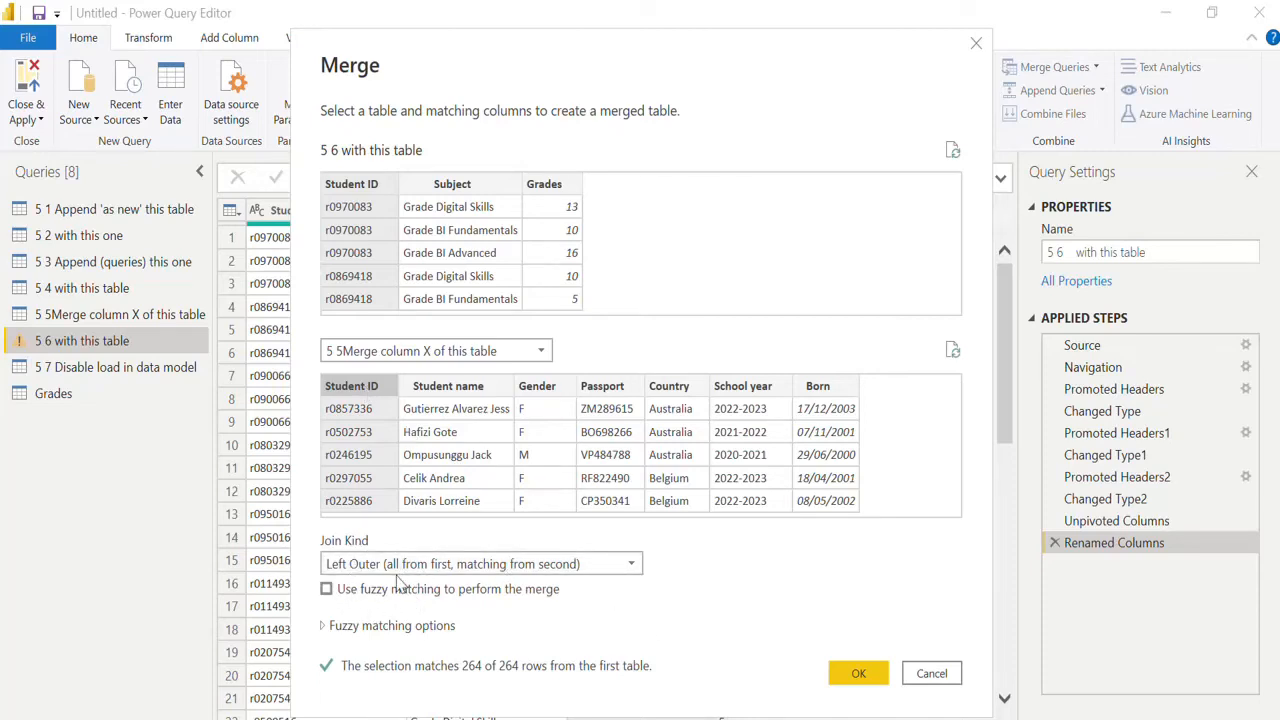
{"action": "left_click", "coordinate": [859, 674]}
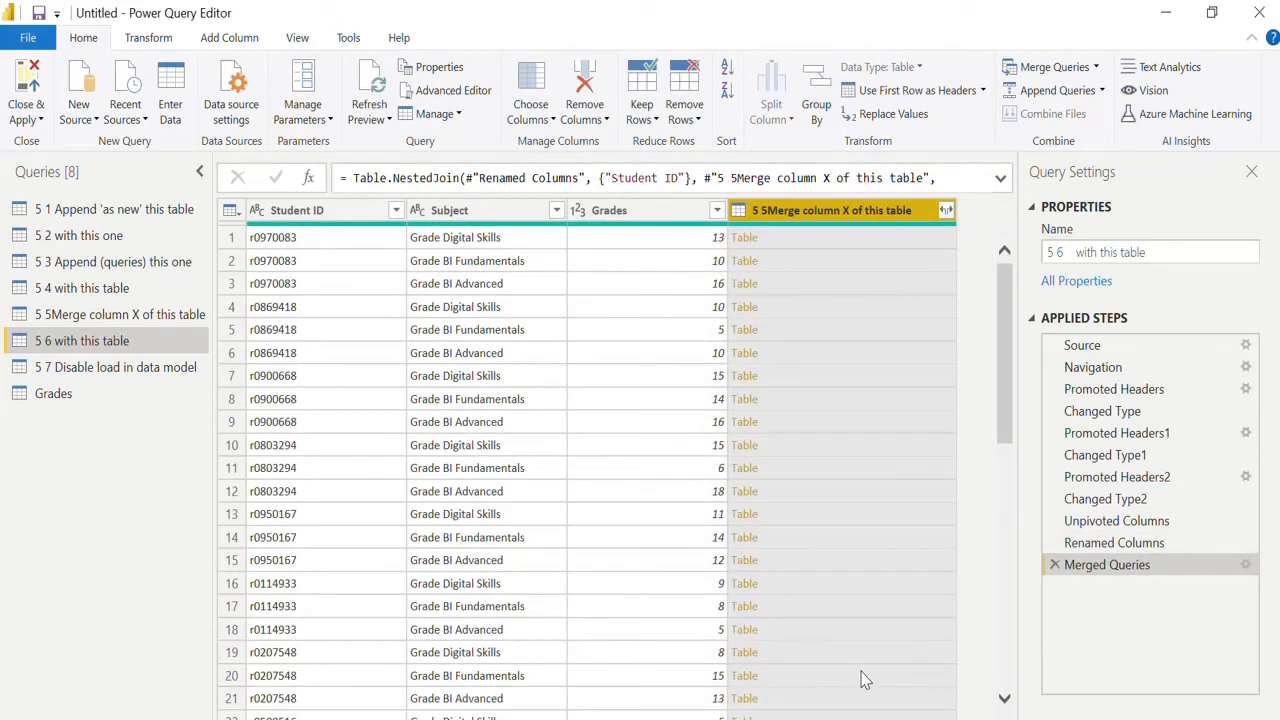
Expand the merged table column in the 5 6 query to include only Student name.
{"action": "left_click", "coordinate": [946, 214]}
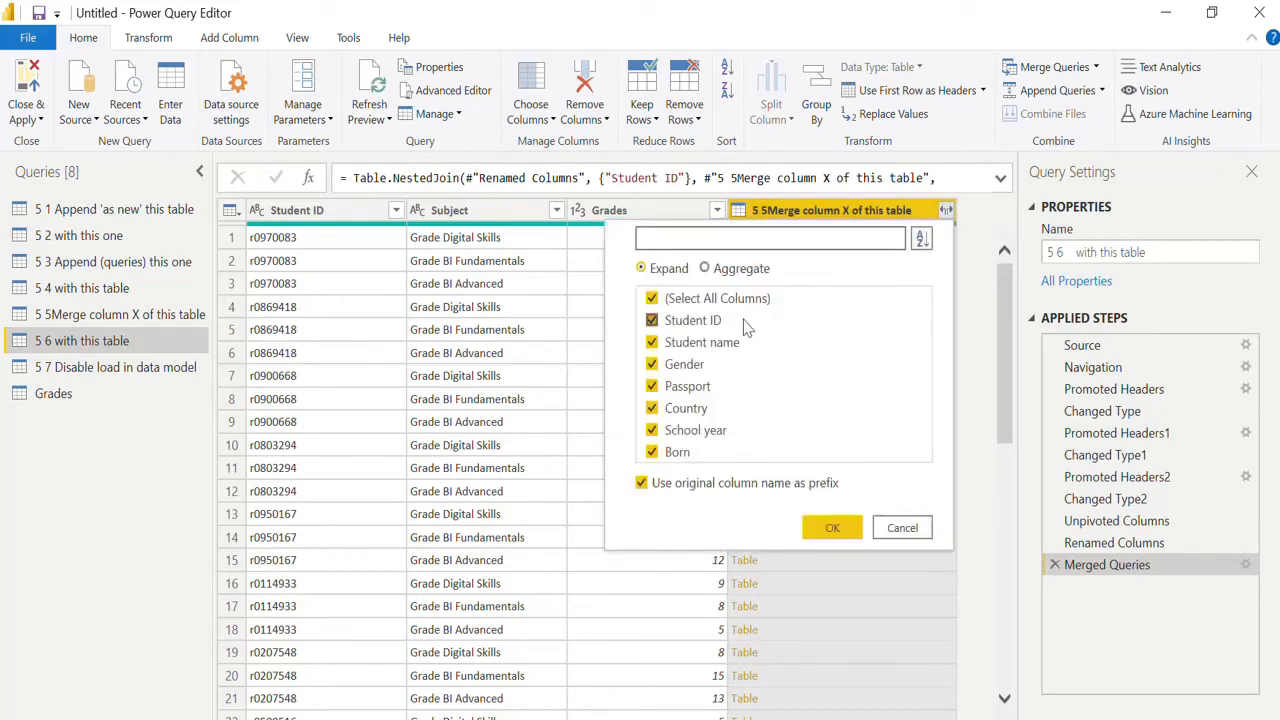
{"action": "left_click", "coordinate": [653, 300]}
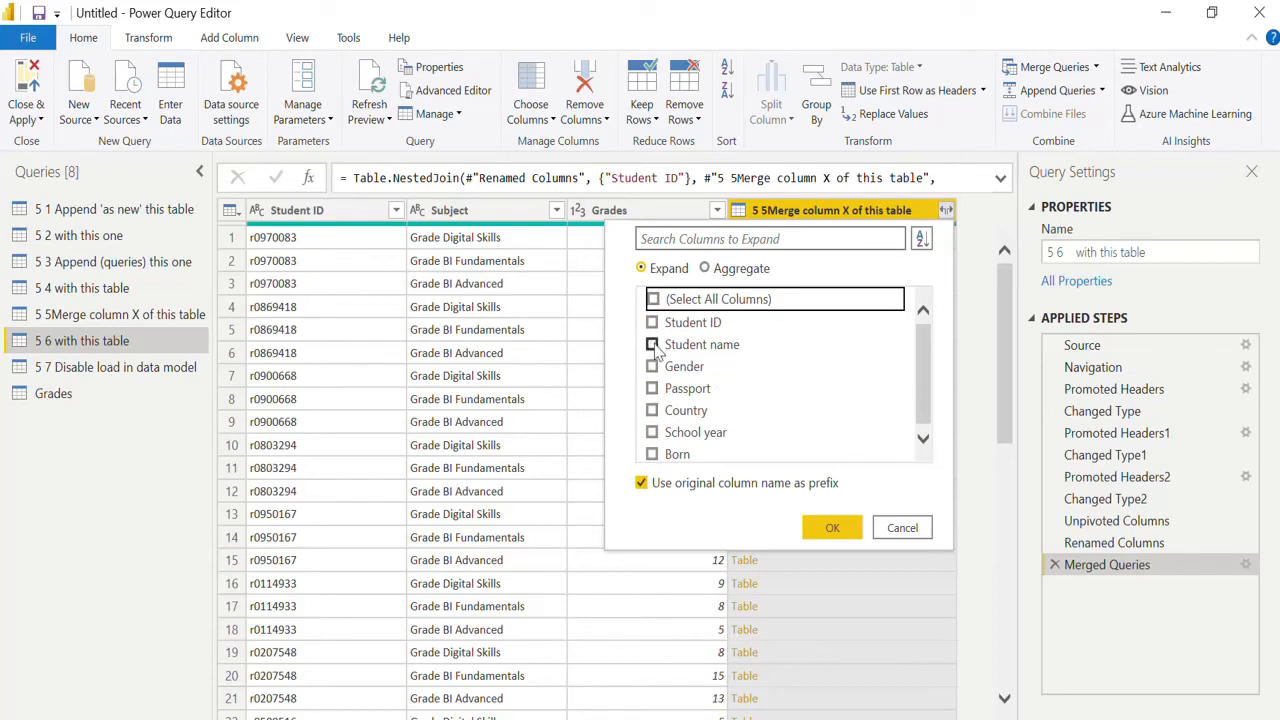
{"action": "left_click", "coordinate": [653, 344]}
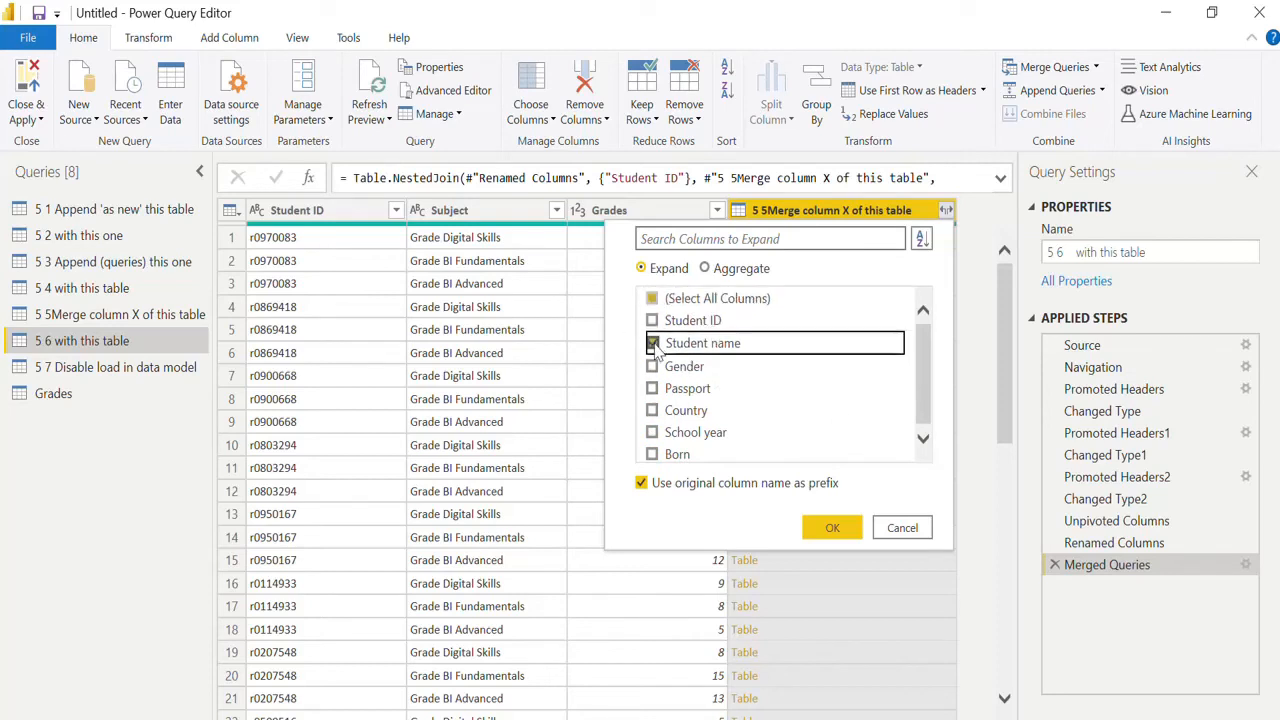
{"action": "left_click", "coordinate": [834, 528]}
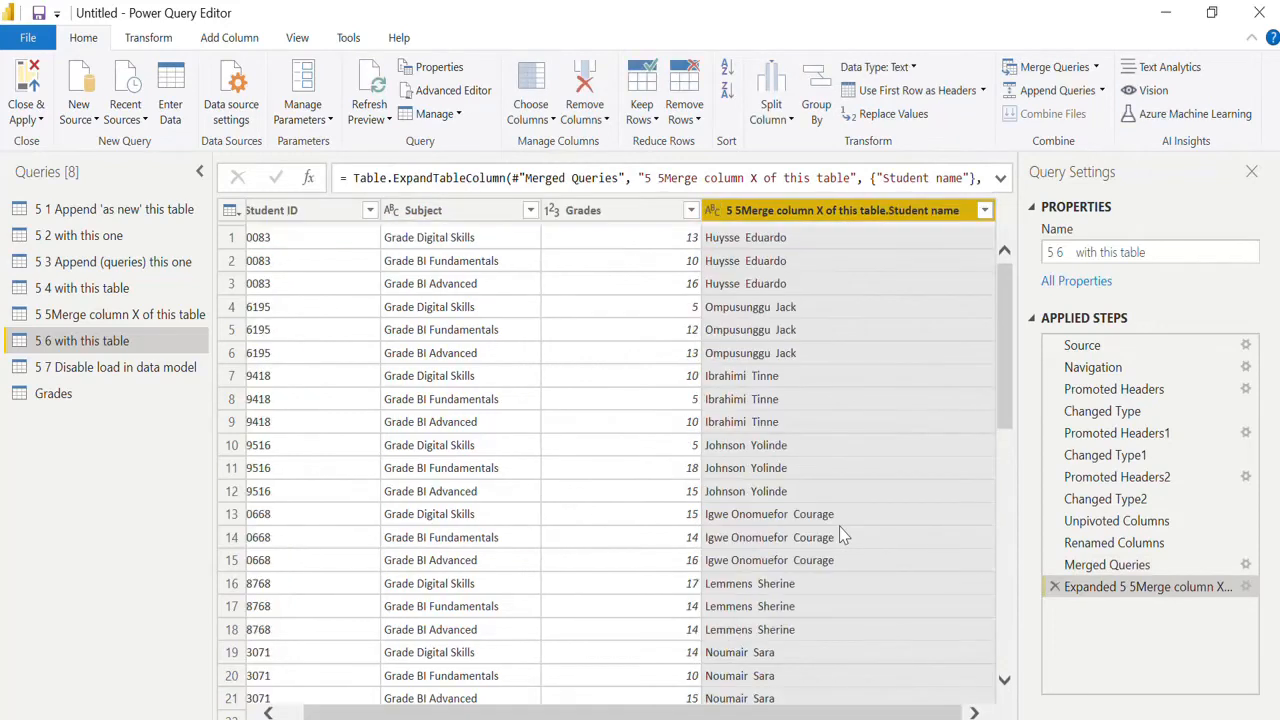
Shorten the expanded column's name to "Student name" by removing the table-name prefix.
{"action": "double_click", "coordinate": [903, 212]}
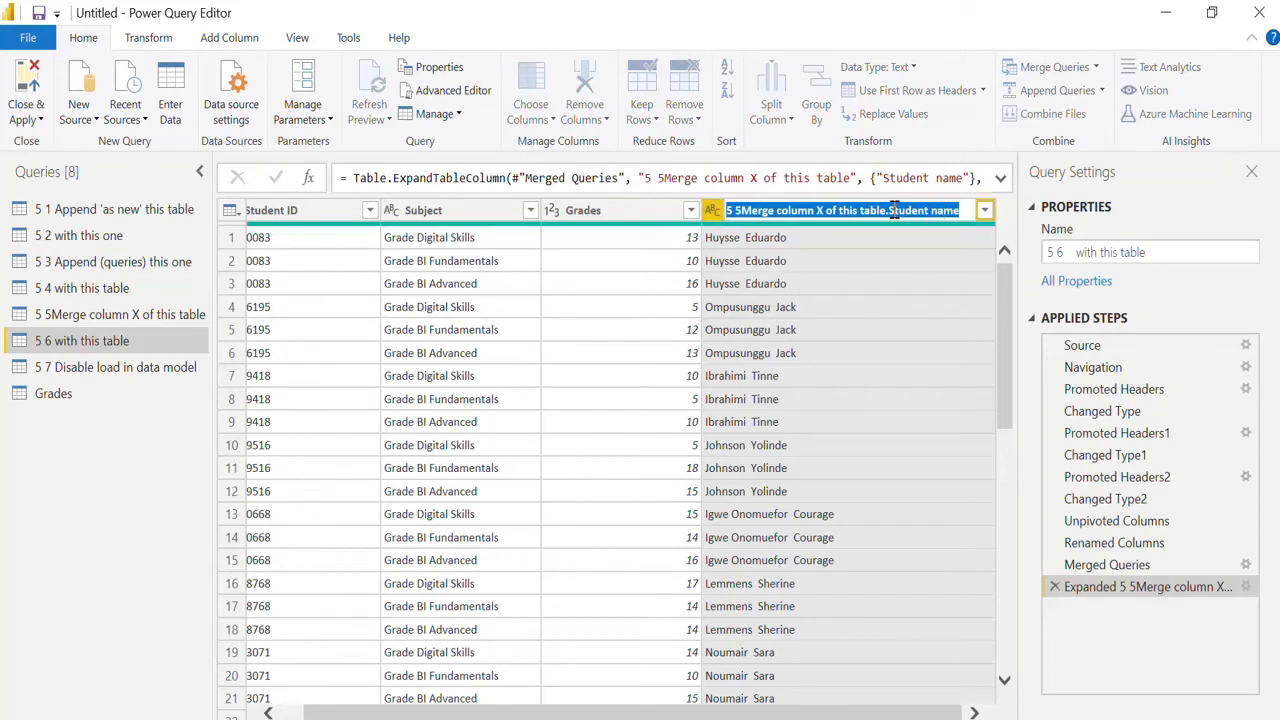
{"action": "left_click", "coordinate": [891, 210]}
{"action": "key", "text": "shift+Left"}
{"action": "key", "text": "shift+Left"}
{"action": "key", "text": "shift+Left"}
{"action": "key", "text": "shift+Left"}
{"action": "key", "text": "shift+Left"}
{"action": "key", "text": "shift+Left"}
{"action": "key", "text": "shift+Left"}
{"action": "key", "text": "shift+Left"}
{"action": "key", "text": "shift+Left"}
{"action": "key", "text": "shift+Left"}
{"action": "key", "text": "shift+Left"}
{"action": "key", "text": "shift+Left"}
{"action": "key", "text": "shift+Left"}
{"action": "key", "text": "shift+Left"}
{"action": "key", "text": "shift+Left"}
{"action": "key", "text": "shift+Left"}
{"action": "key", "text": "shift+Left"}
{"action": "key", "text": "shift+Left"}
{"action": "key", "text": "shift+Left"}
{"action": "key", "text": "shift+Left"}
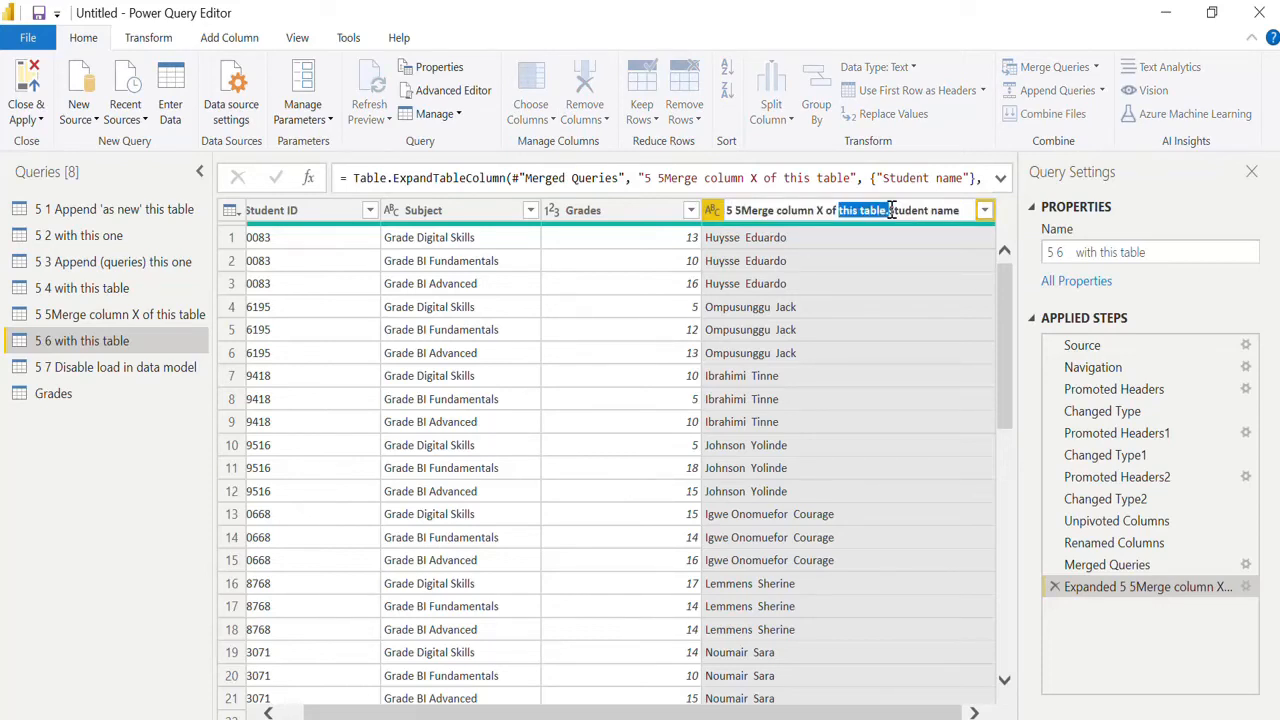
{"action": "key", "text": "BackSpace"}
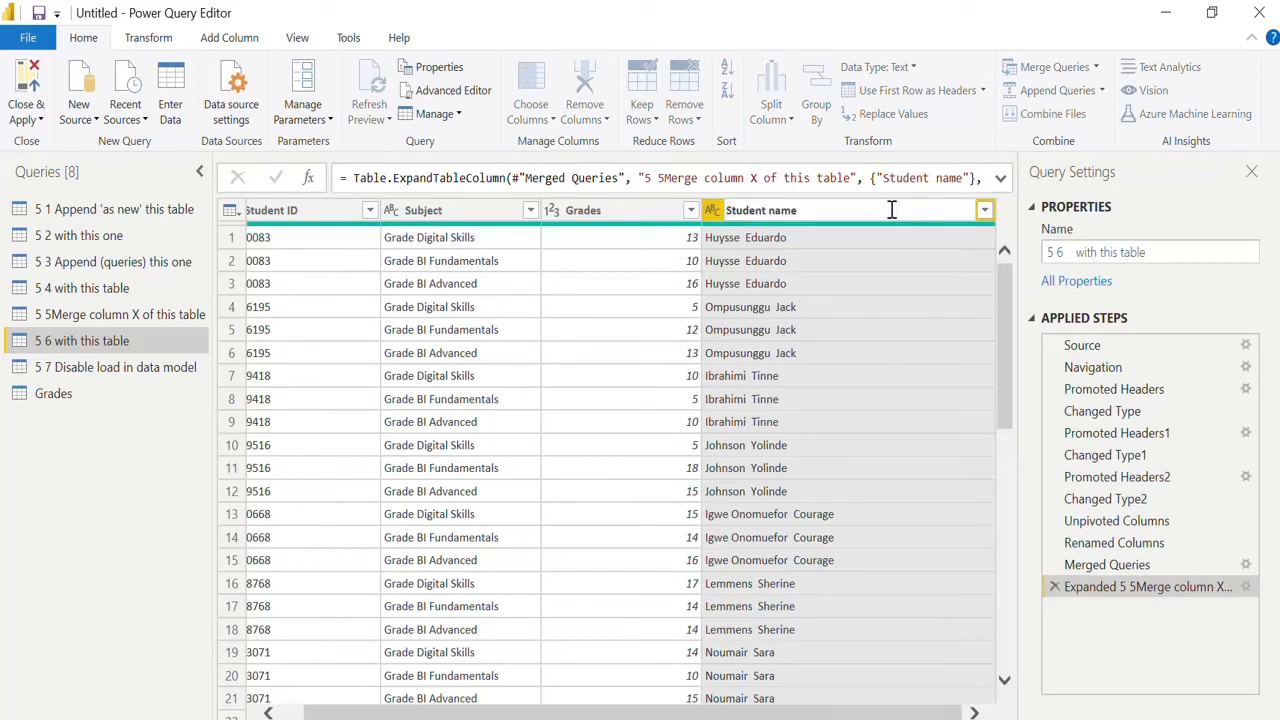
{"action": "key", "text": "Return"}
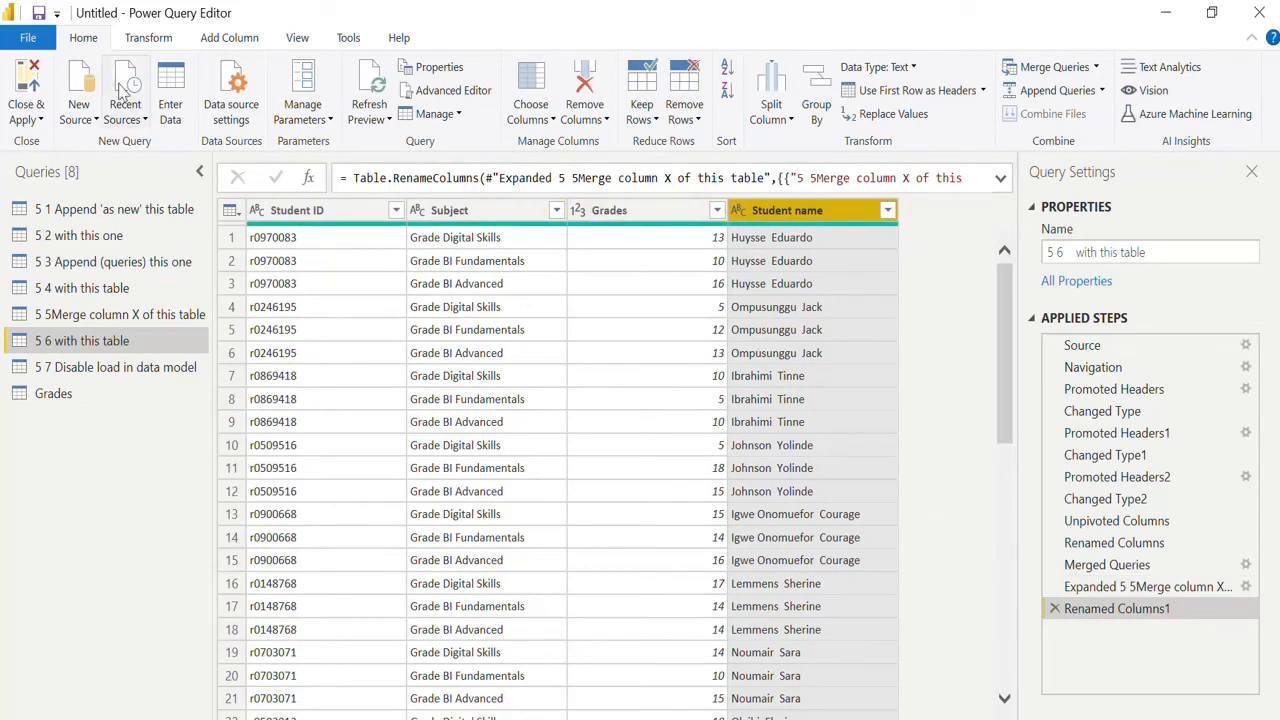
Move the Student name column to between Student ID and Subject.
{"action": "left_click", "coordinate": [146, 39]}
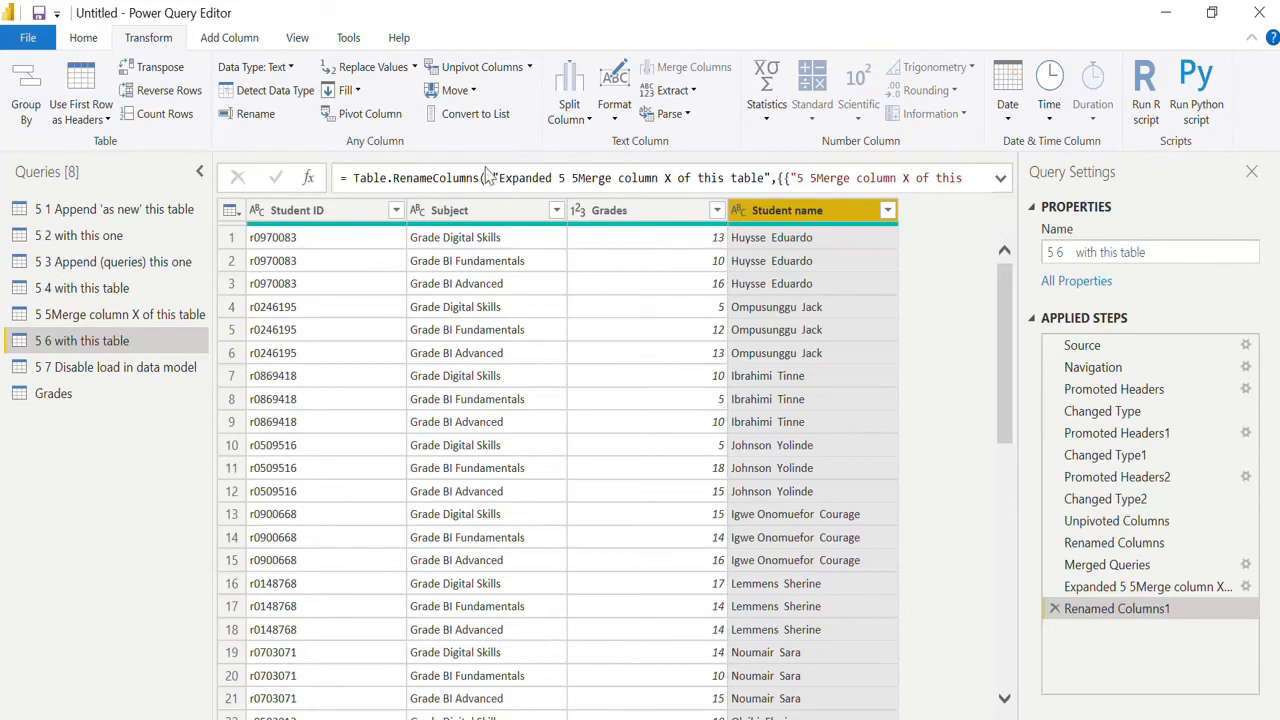
{"action": "left_click", "coordinate": [472, 92]}
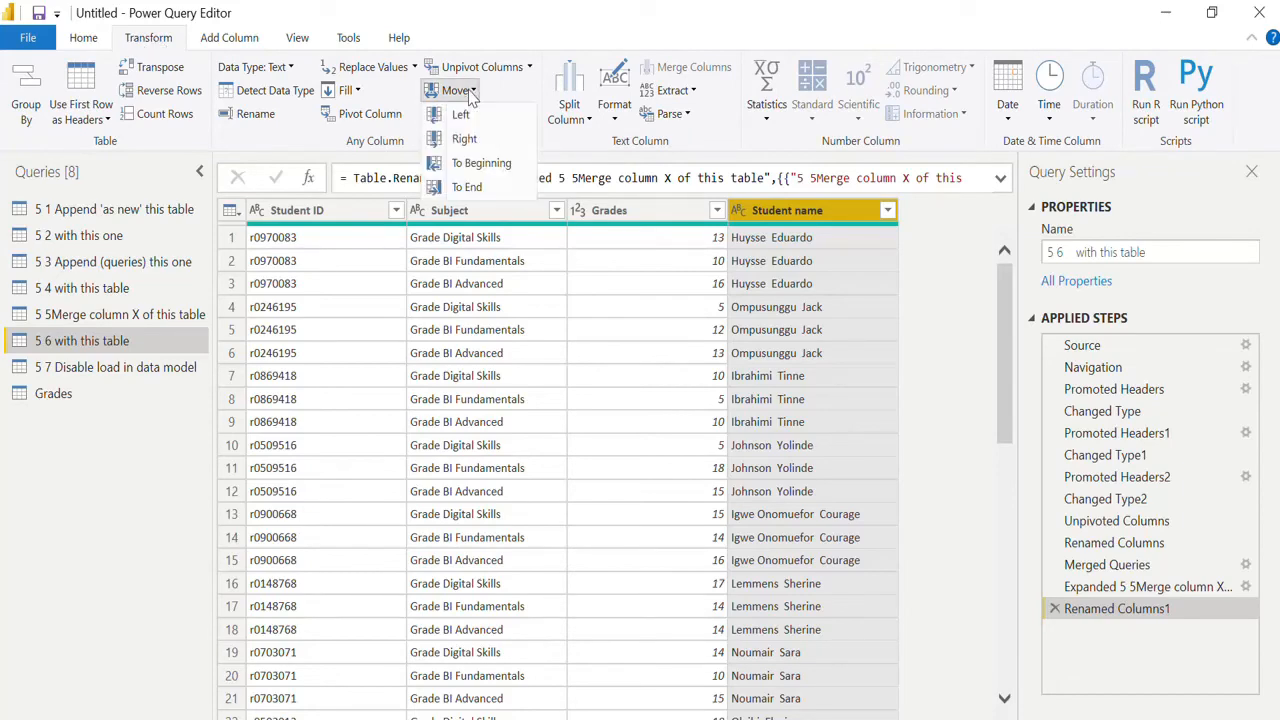
{"action": "left_click", "coordinate": [497, 165]}
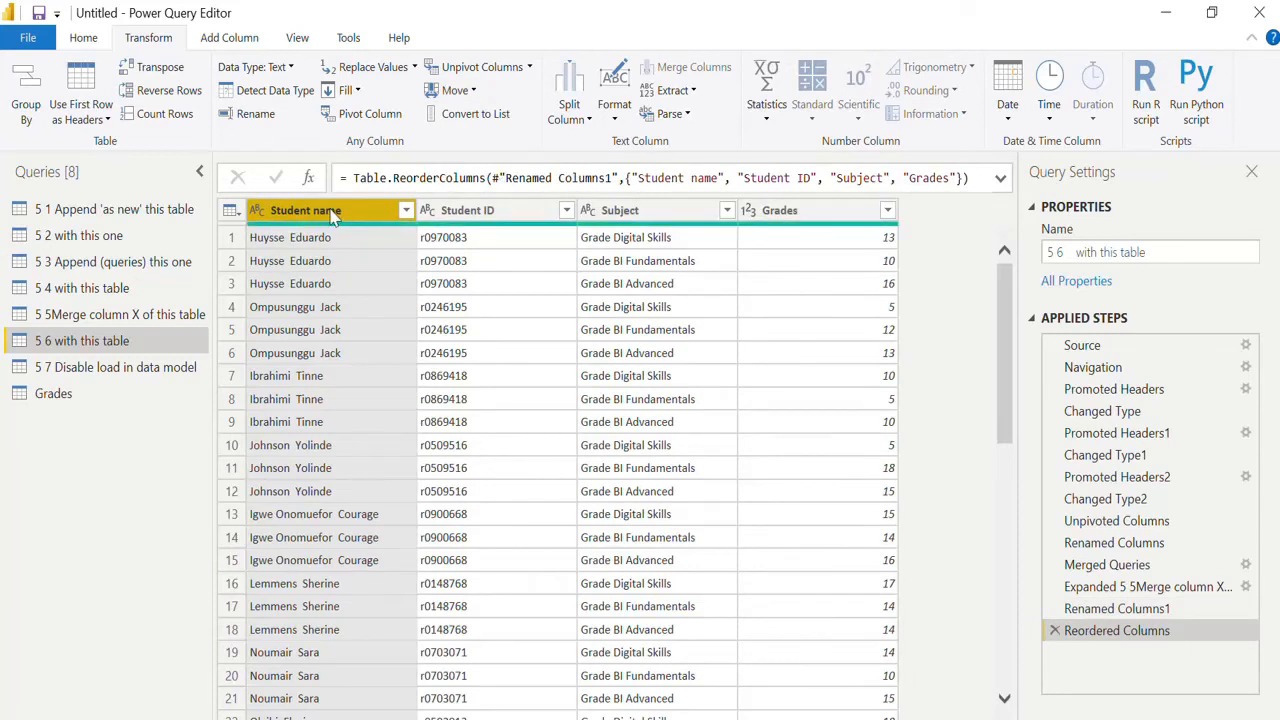
{"action": "left_click_drag", "start_coordinate": [333, 212], "coordinate": [604, 200]}
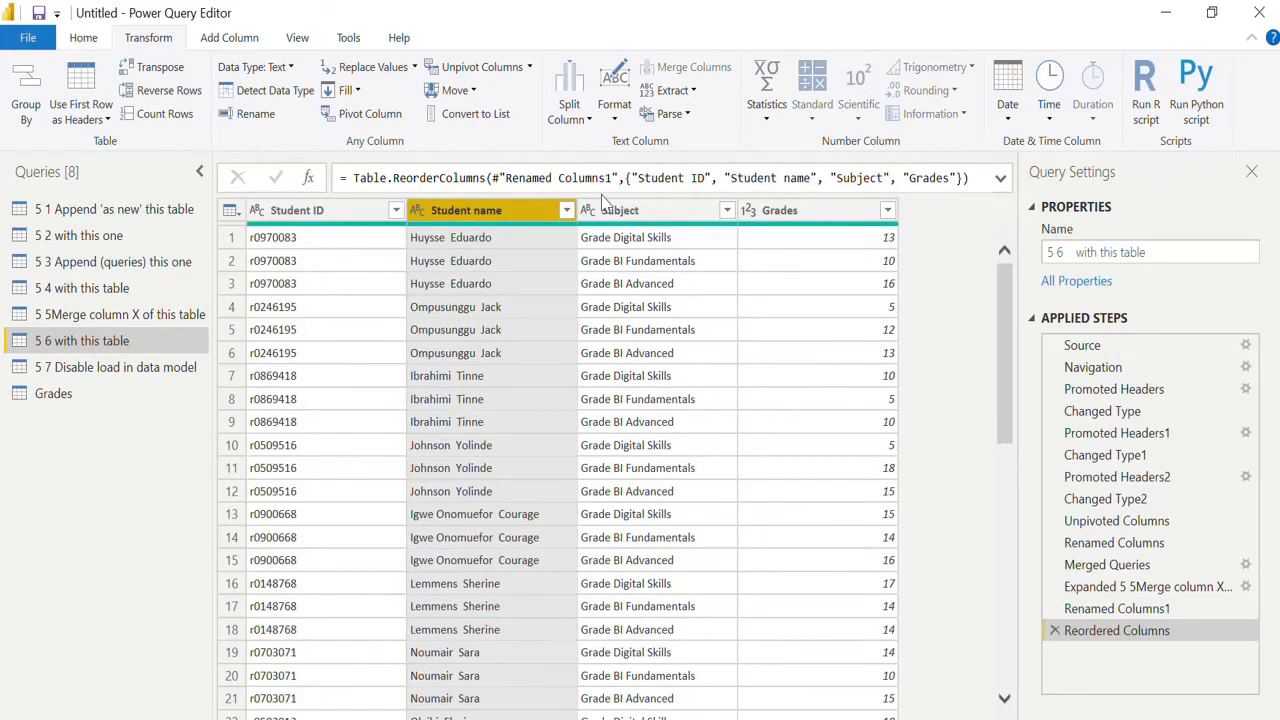
Review the 5 5 and 5 6 queries and disable load for "5 5Merge column X of this table".
{"action": "left_click", "coordinate": [168, 376]}
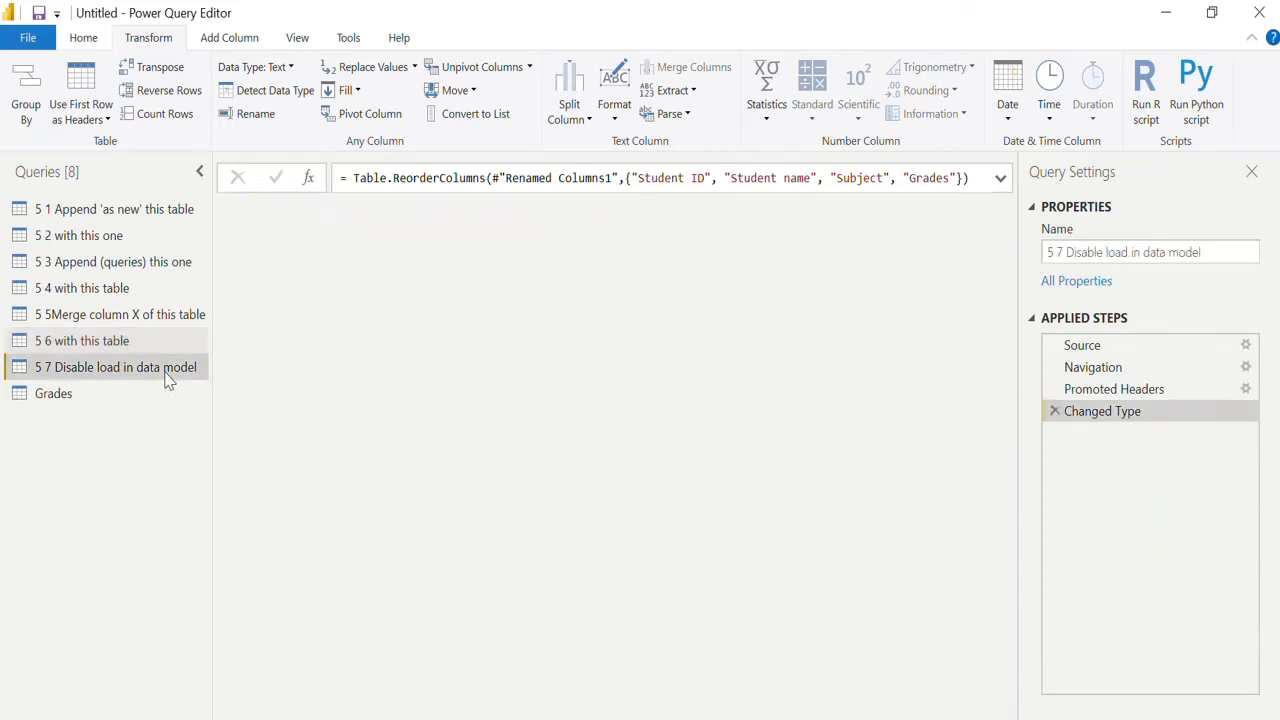
{"action": "left_click", "coordinate": [150, 345]}
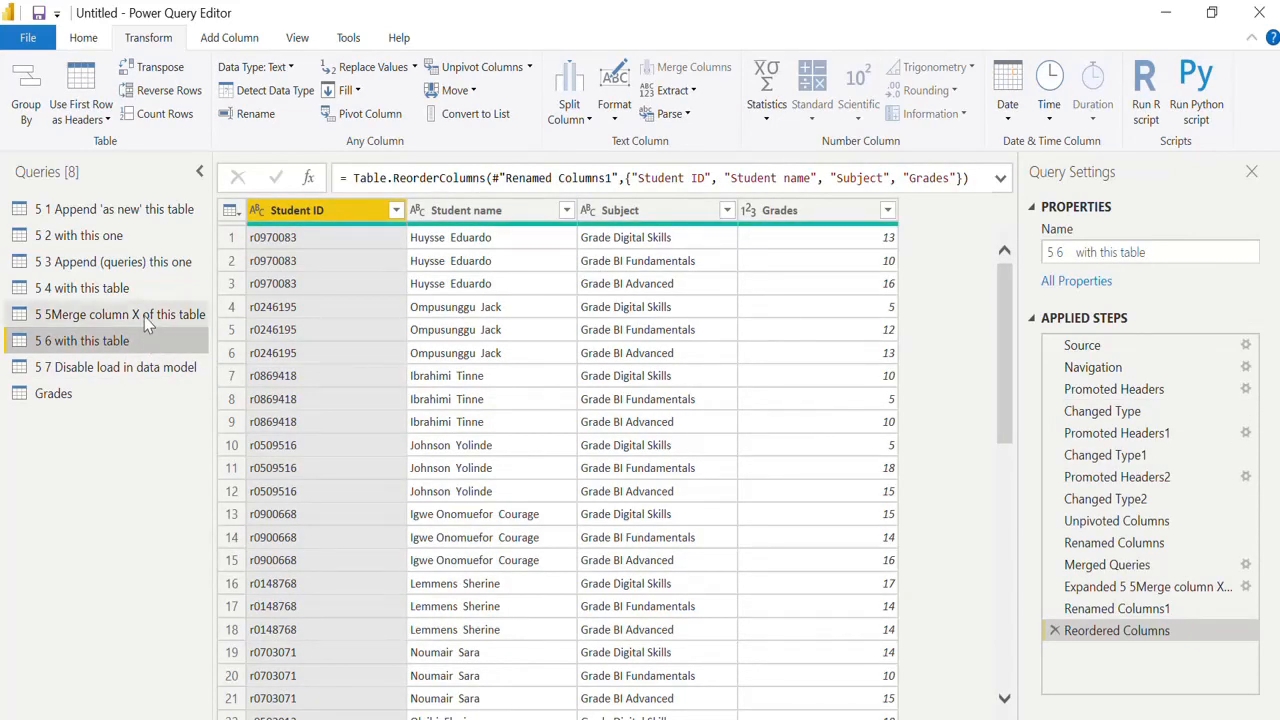
{"action": "left_click", "coordinate": [148, 316]}
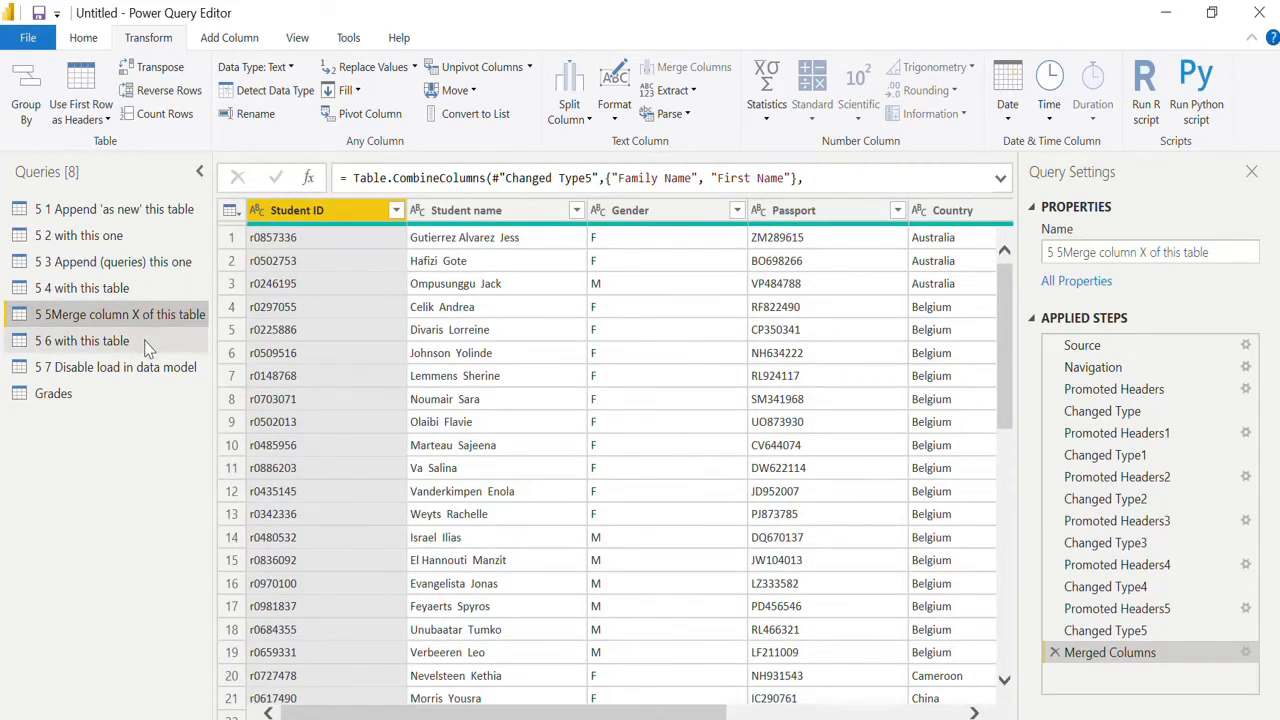
{"action": "left_click", "coordinate": [148, 342]}
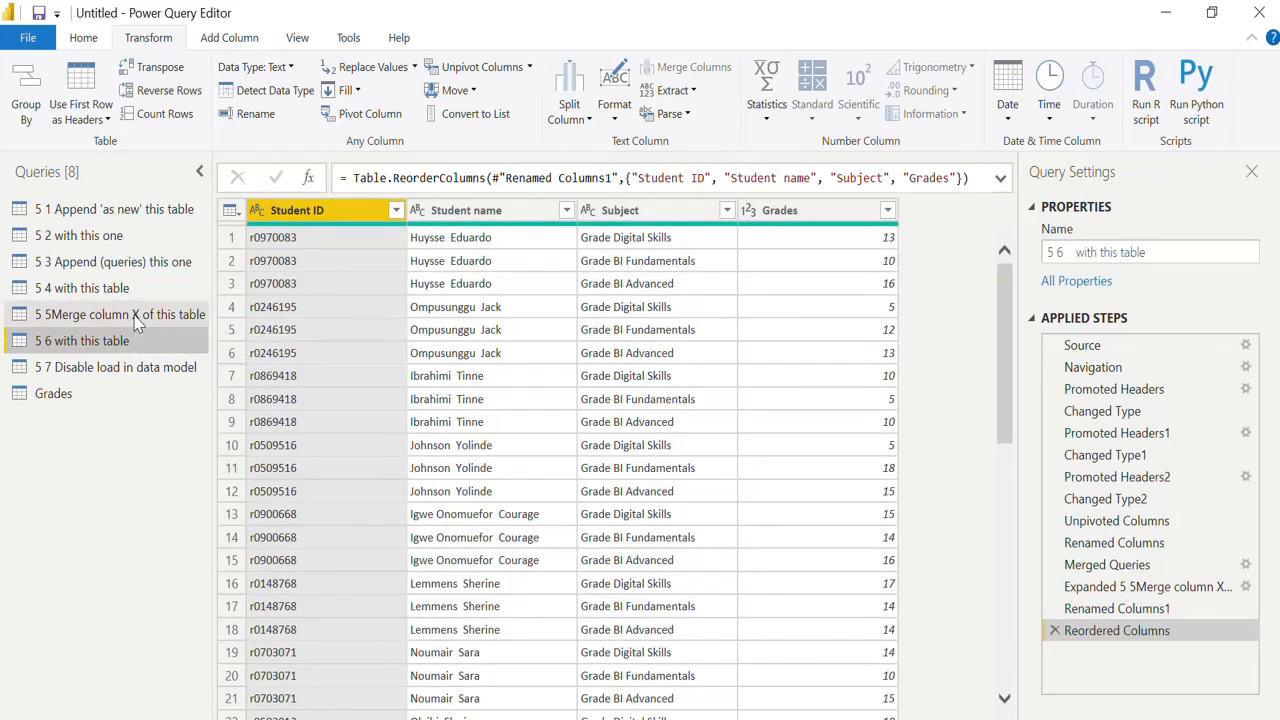
{"action": "left_click", "coordinate": [137, 316]}
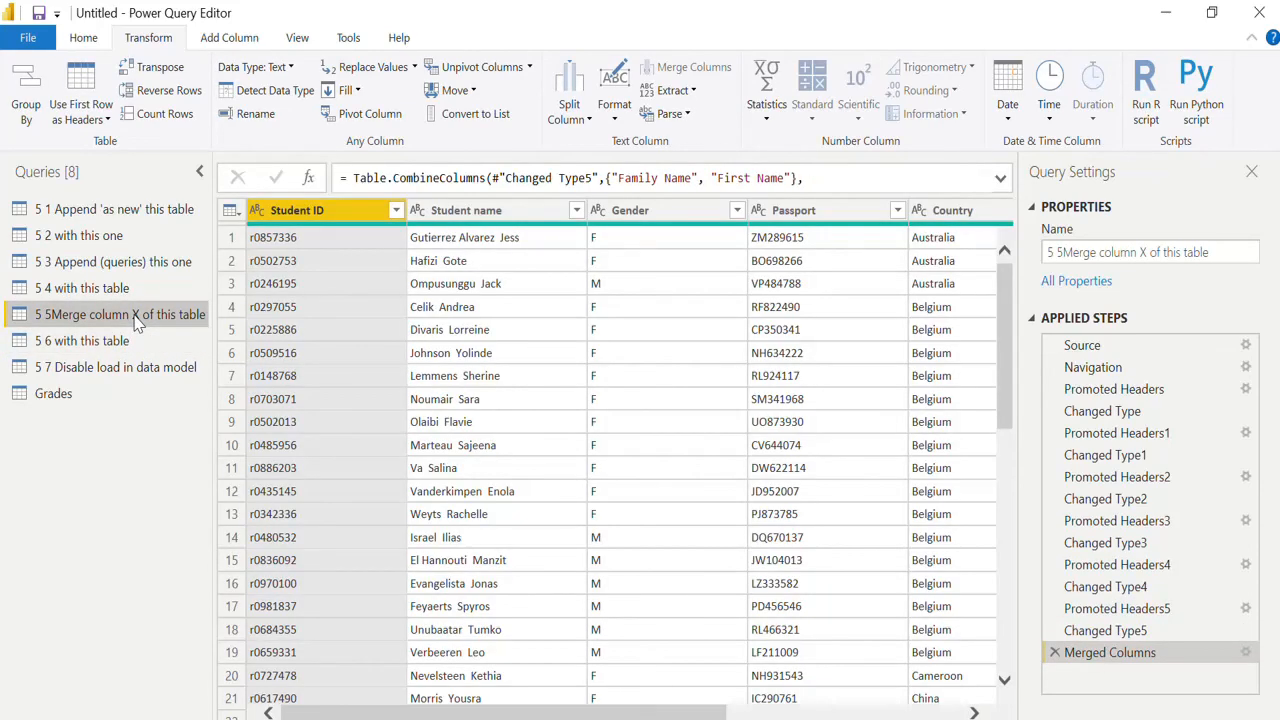
{"action": "right_click", "coordinate": [138, 318]}
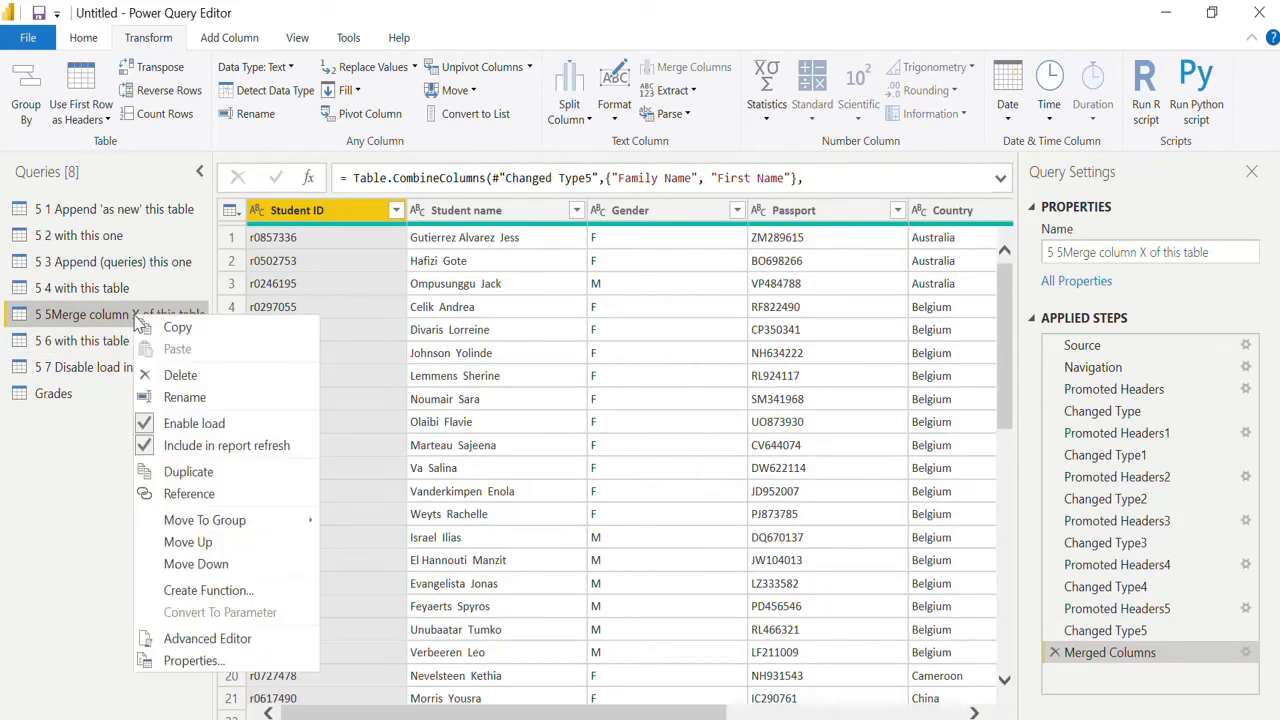
{"action": "left_click", "coordinate": [152, 428]}
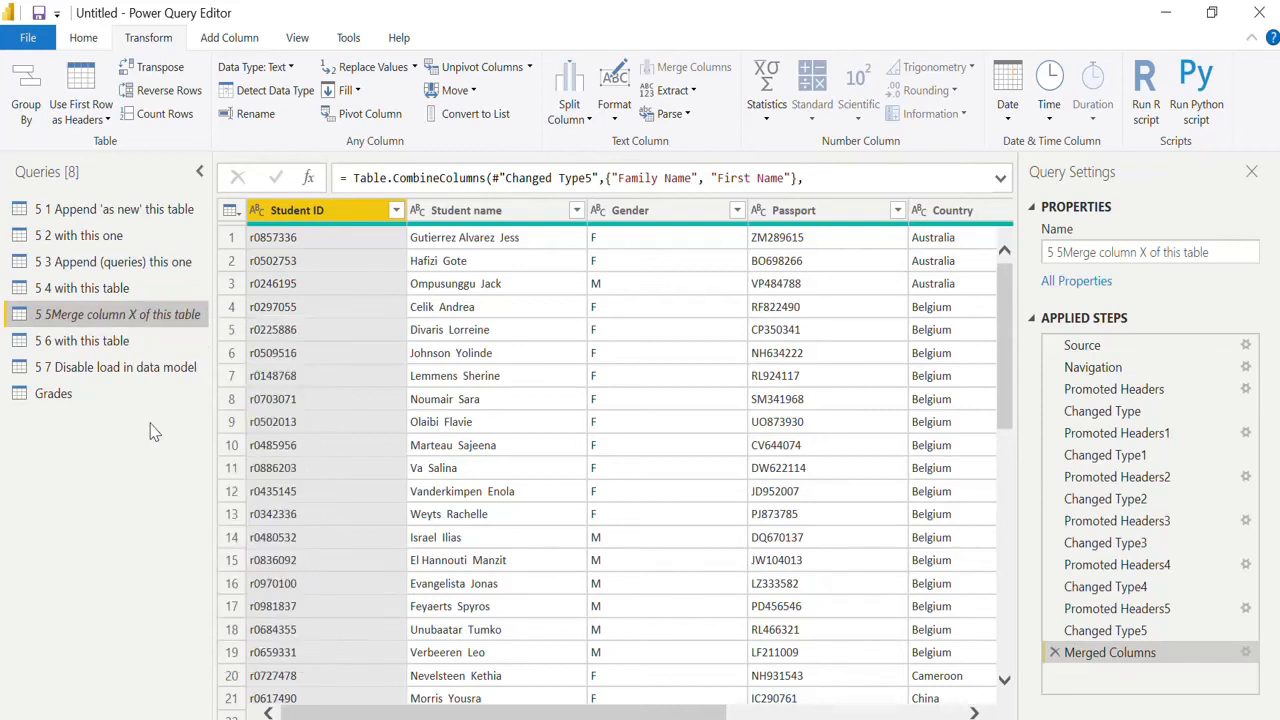
{"action": "left_click", "coordinate": [120, 212]}
{"action": "left_click", "coordinate": [123, 235]}
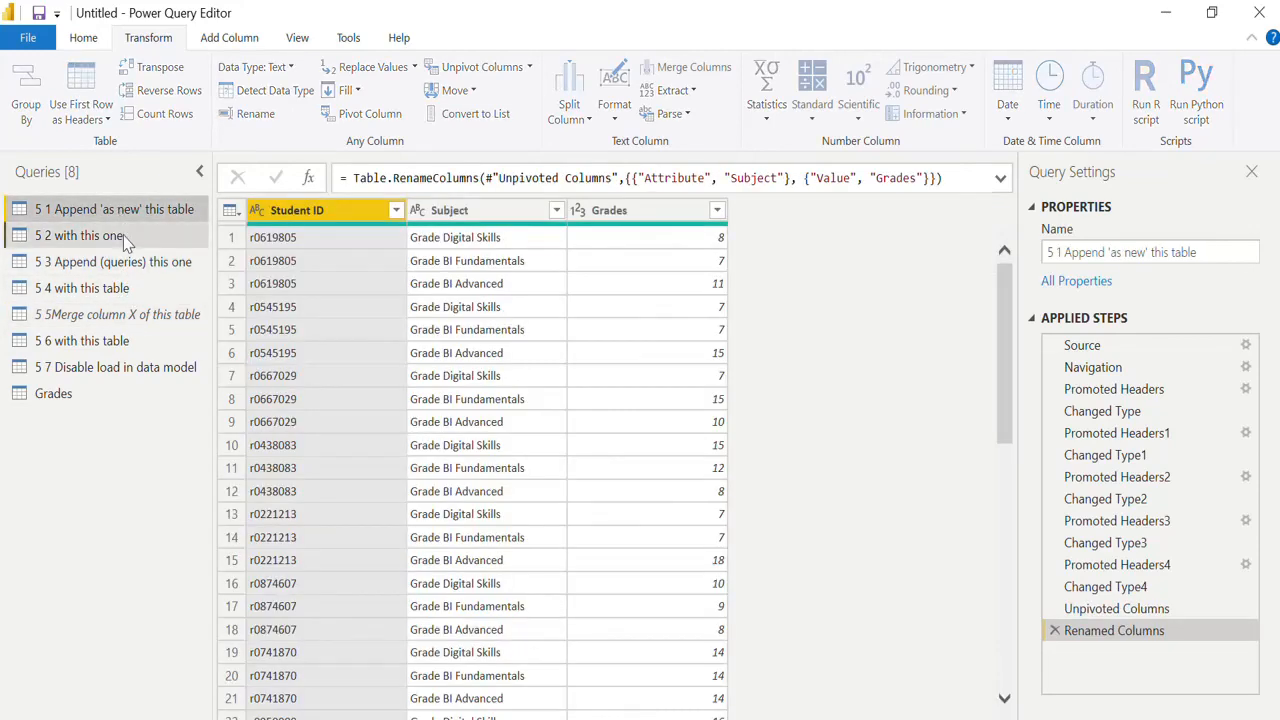
{"action": "right_click", "coordinate": [126, 244]}
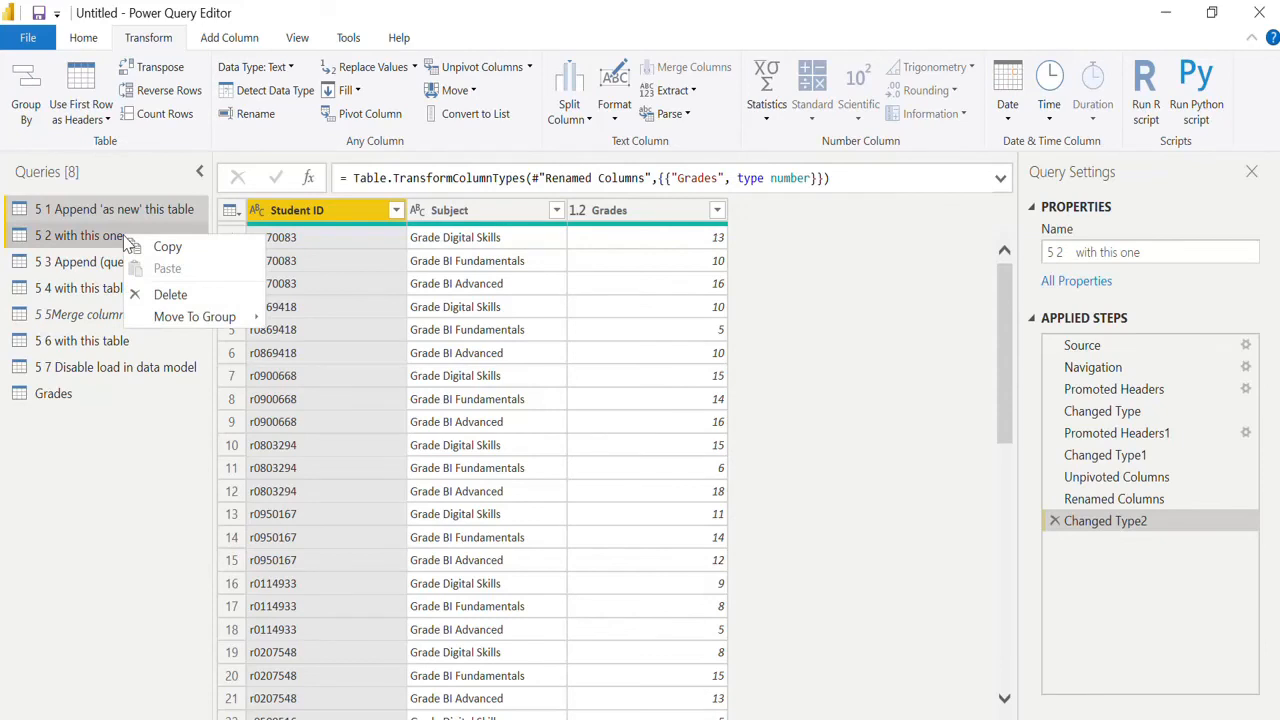
Disable load for the queries "5 2 with this one" and "5 1 Append 'as new' this table".
{"action": "left_click", "coordinate": [62, 240]}
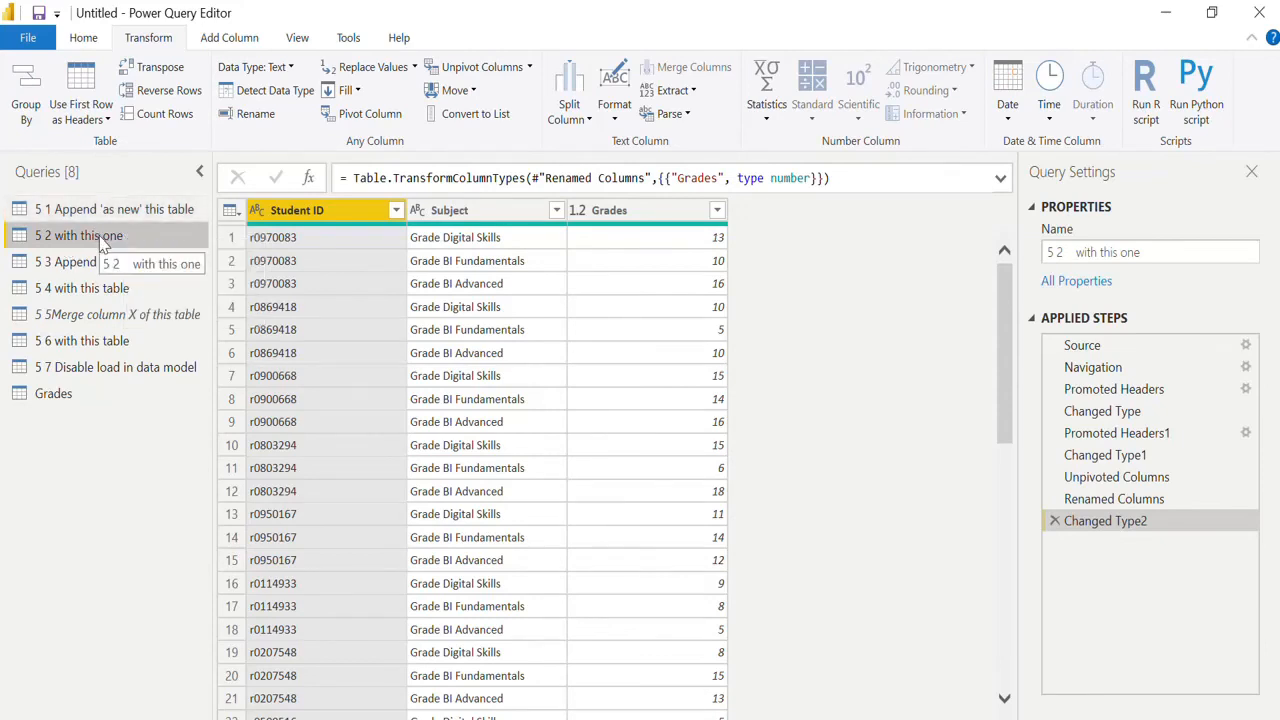
{"action": "right_click", "coordinate": [105, 245]}
{"action": "left_click", "coordinate": [118, 345]}
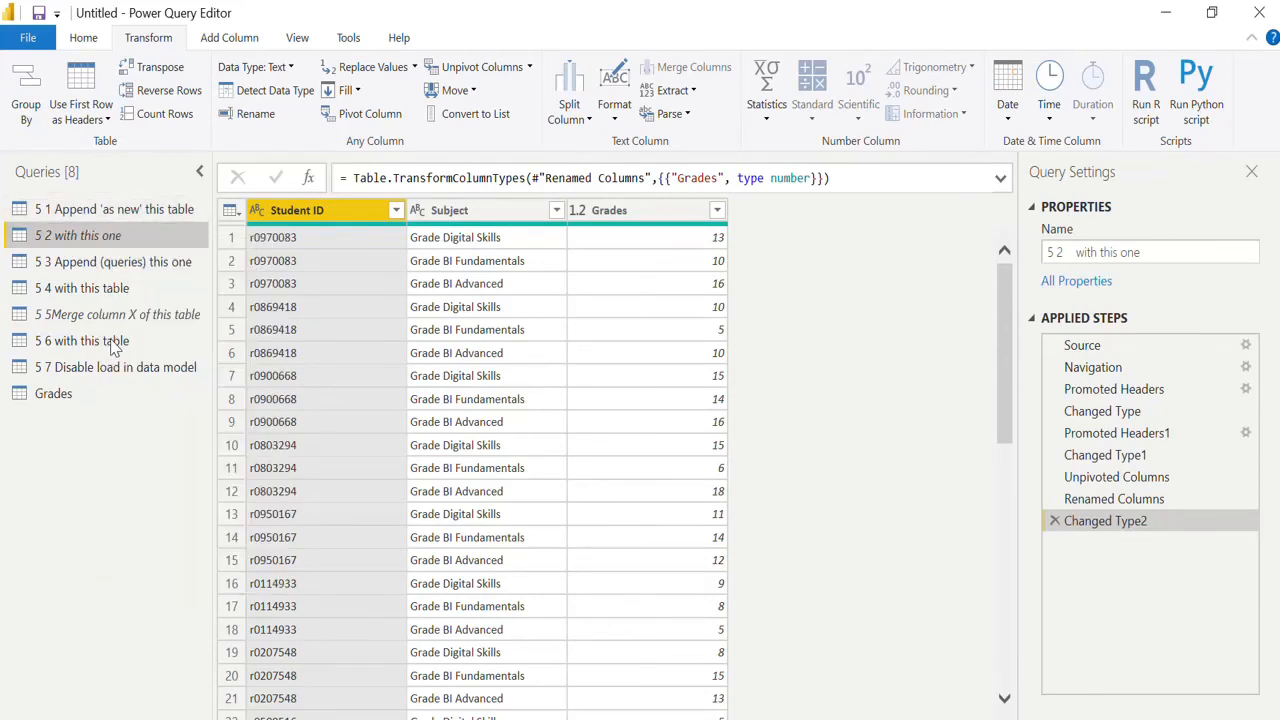
{"action": "left_click", "coordinate": [120, 213]}
{"action": "right_click", "coordinate": [120, 213]}
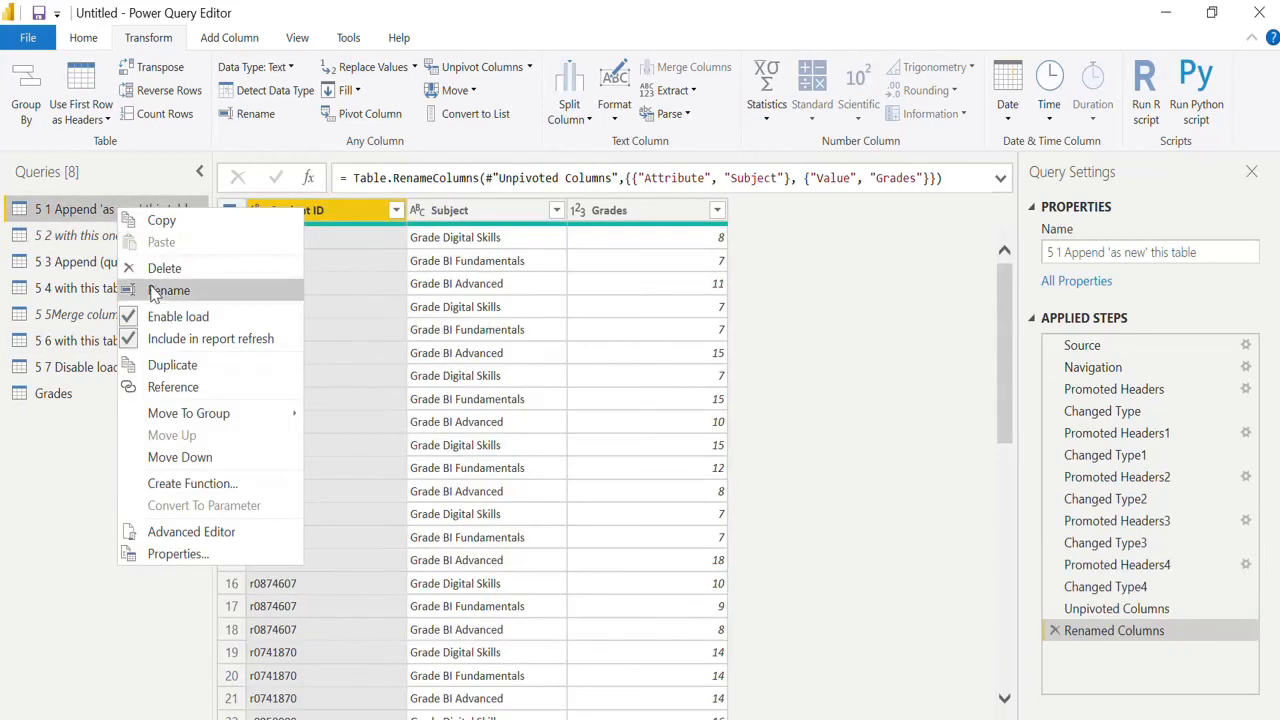
{"action": "left_click", "coordinate": [133, 318]}
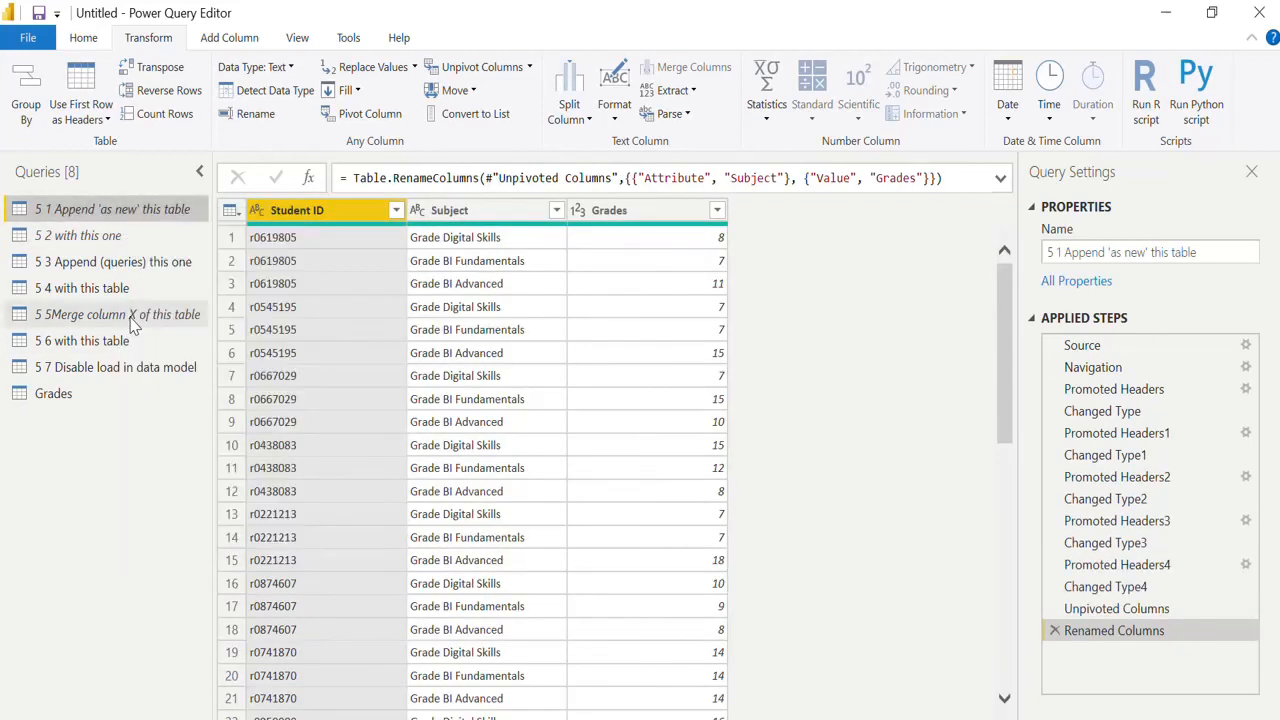
Check the Academic year values in "5 3 Append (queries) this one" and disable load for "5 4 with this table".
{"action": "left_click", "coordinate": [149, 268]}
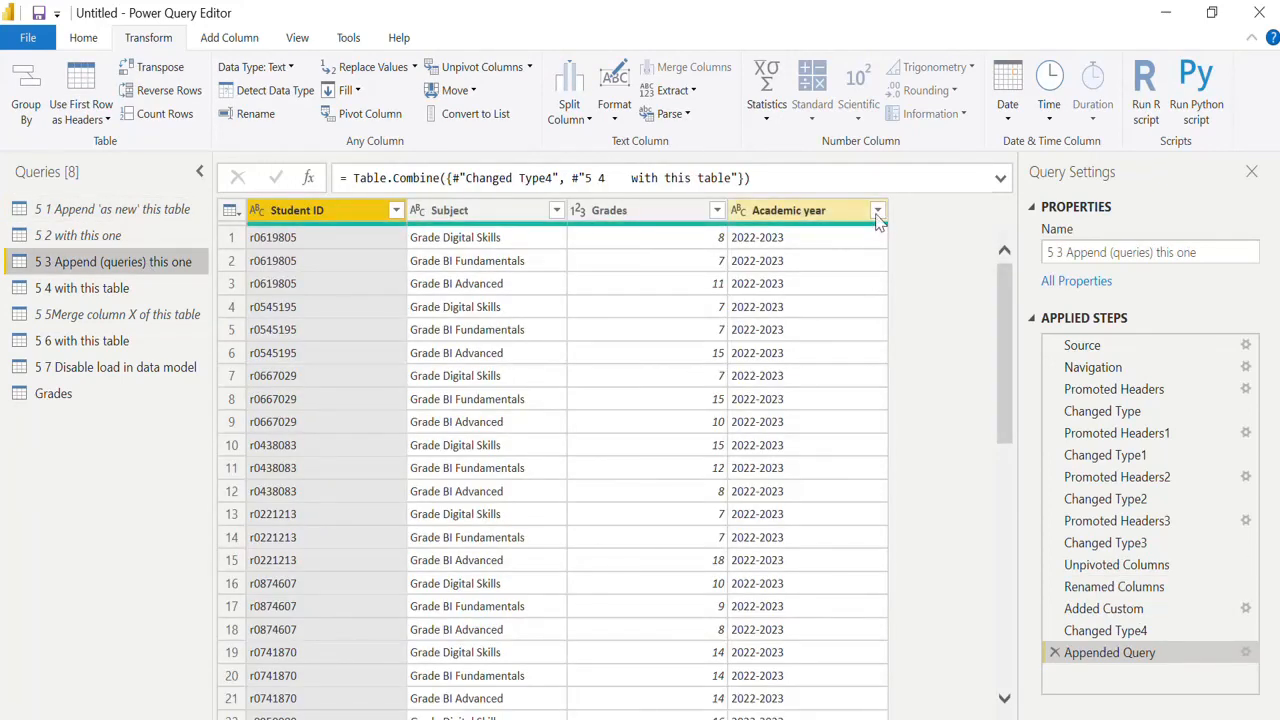
{"action": "left_click", "coordinate": [877, 211]}
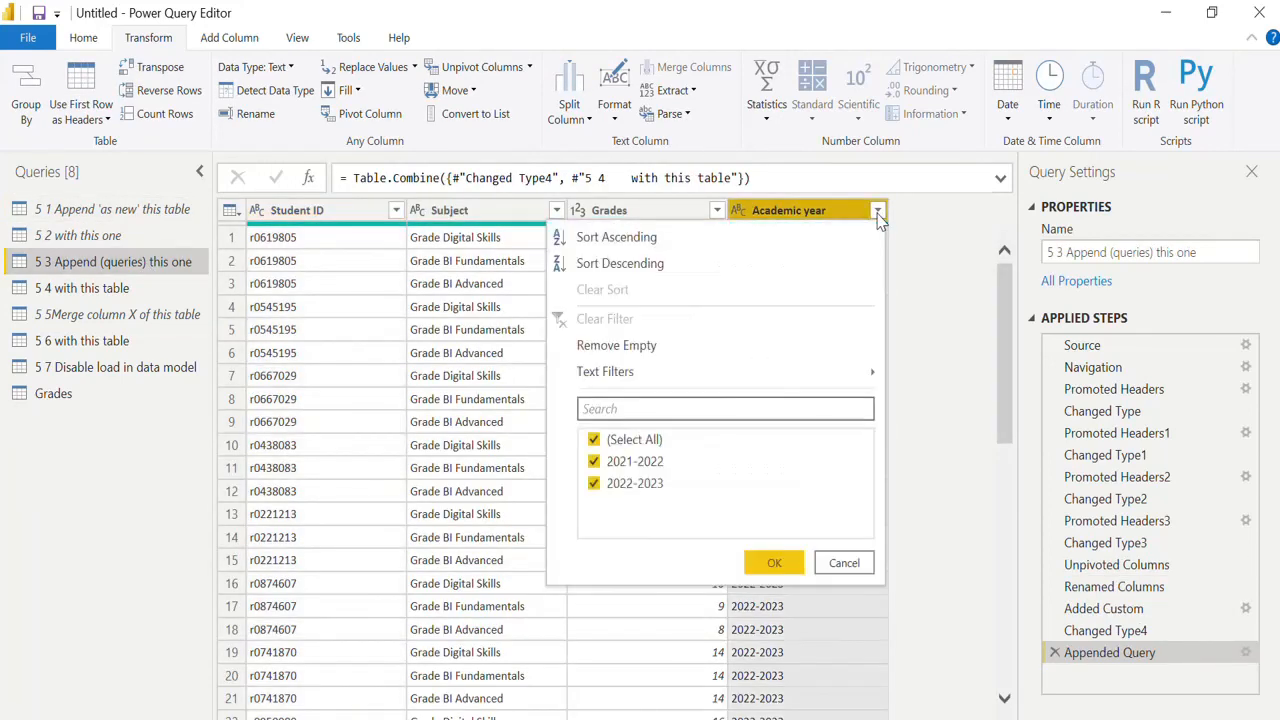
{"action": "left_click", "coordinate": [113, 288]}
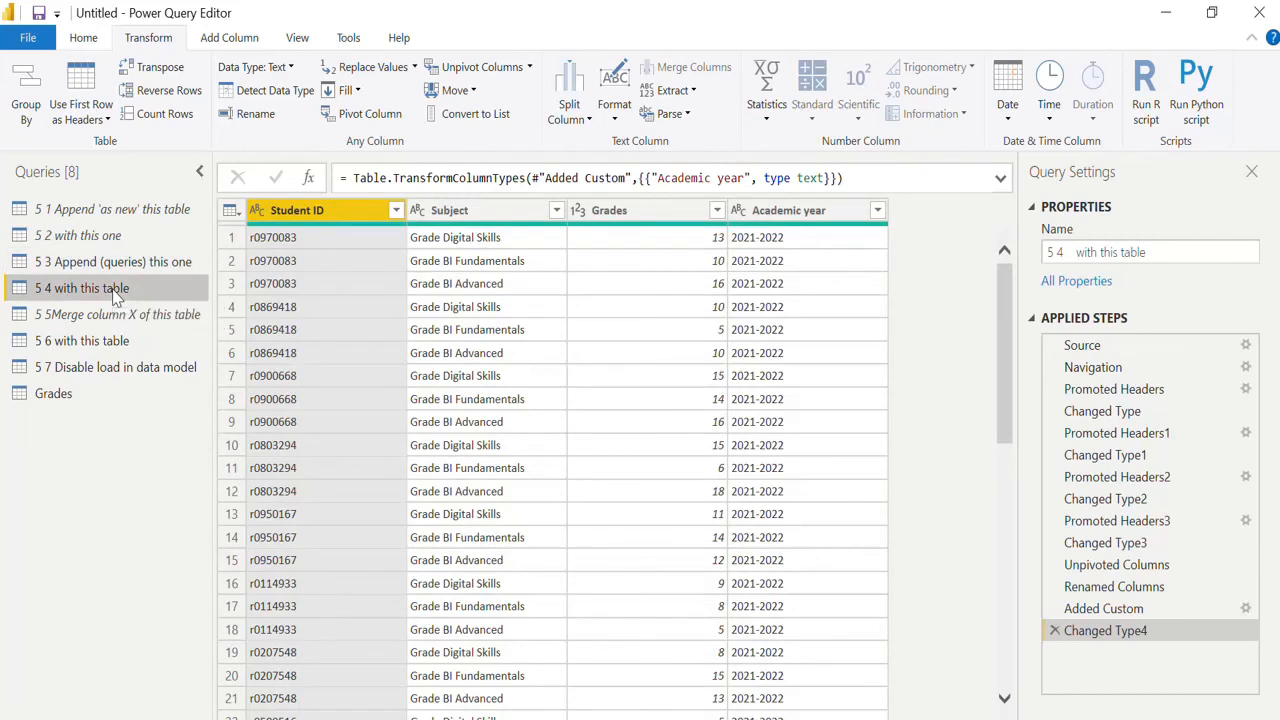
{"action": "right_click", "coordinate": [115, 289]}
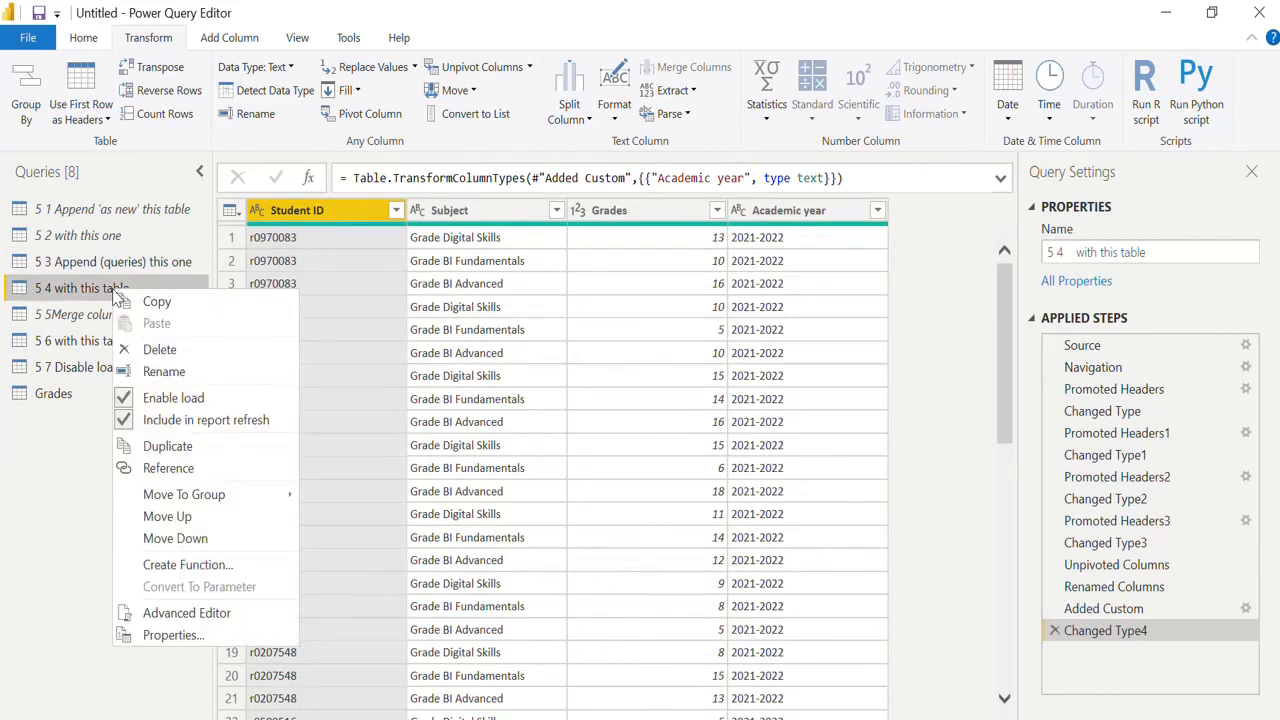
{"action": "left_click", "coordinate": [127, 400]}
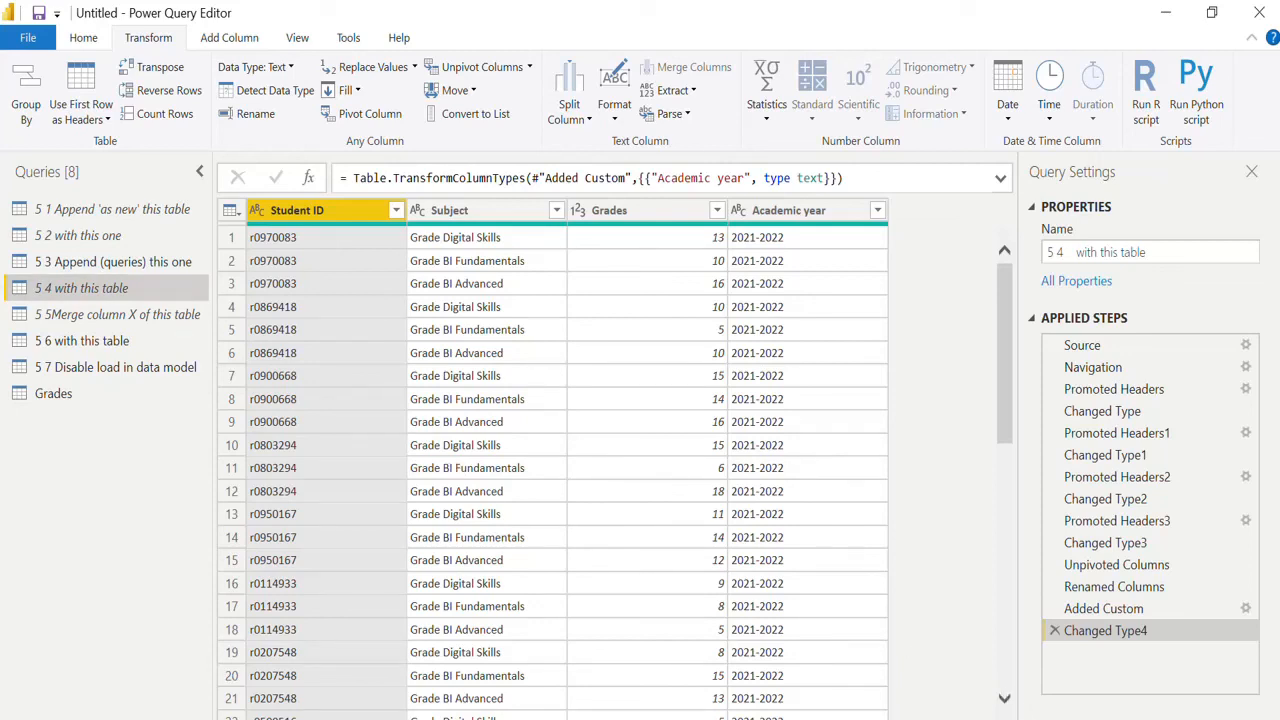
{"action": "left_click", "coordinate": [985, 719]}
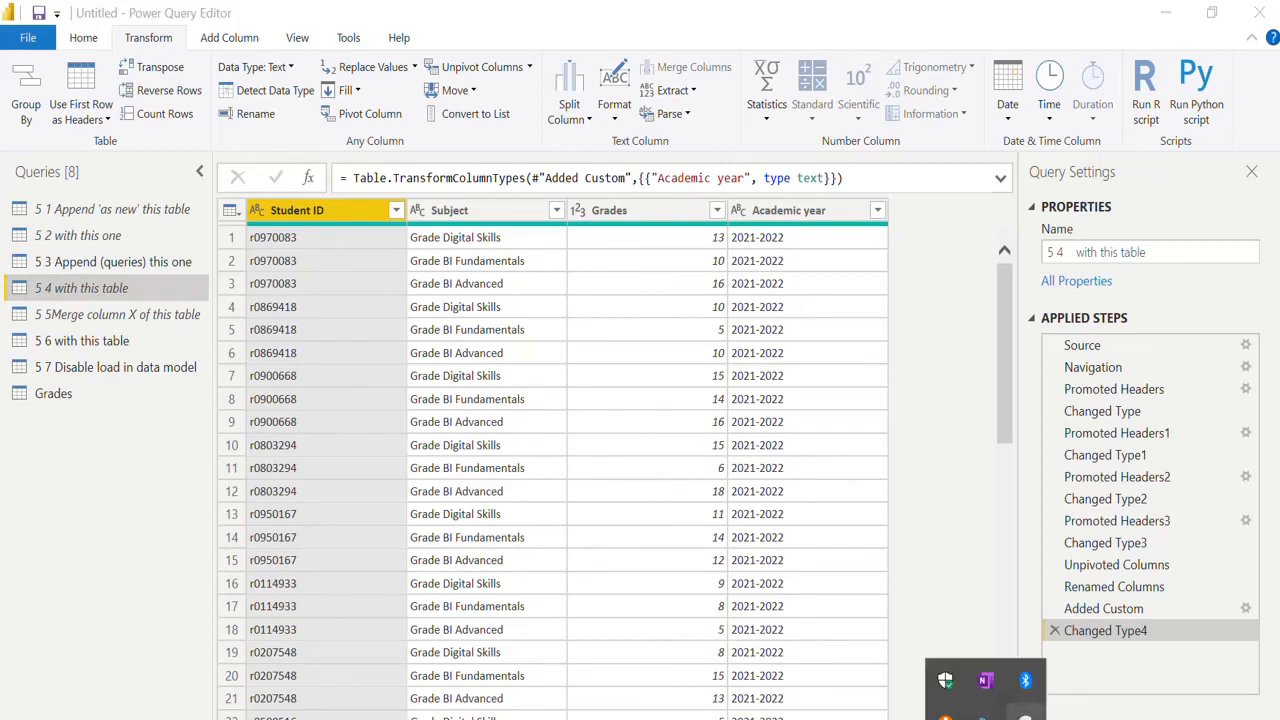